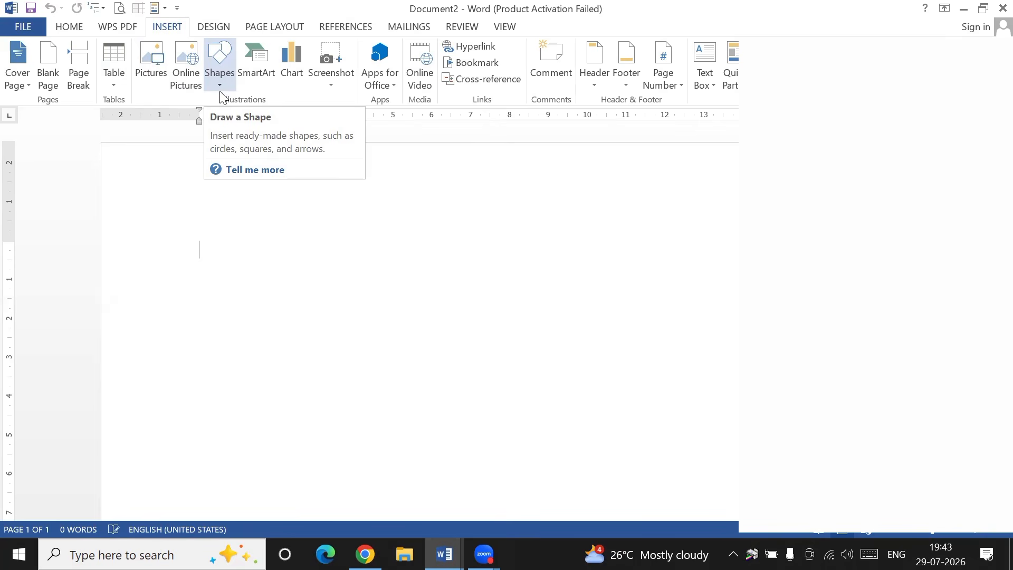
Step: Draw a rounded rectangle about 7.5 cm wide and 2.2 cm high near the top of the page
{"action": "left_click", "coordinate": [219, 88]}
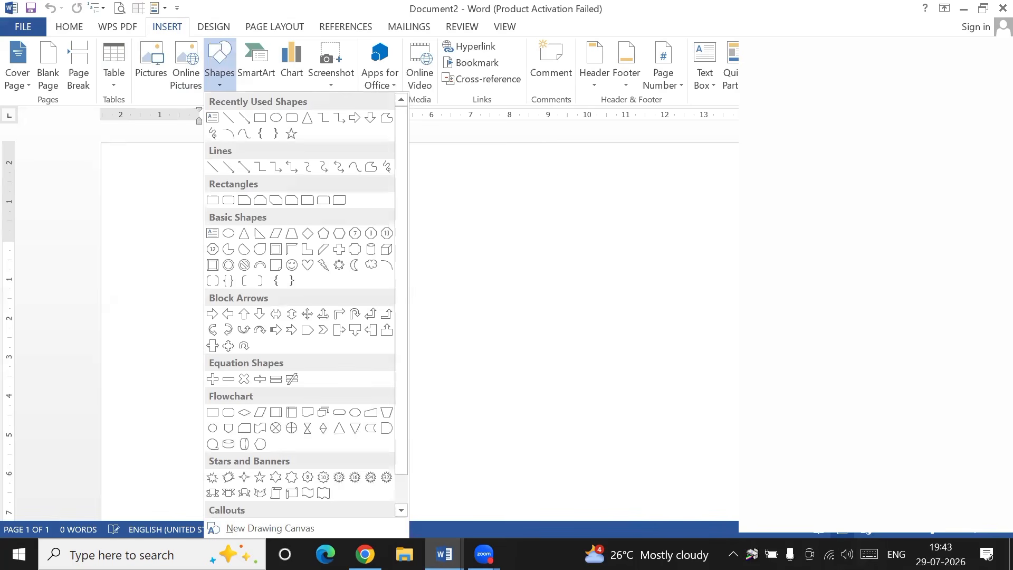
{"action": "key", "text": "Escape"}
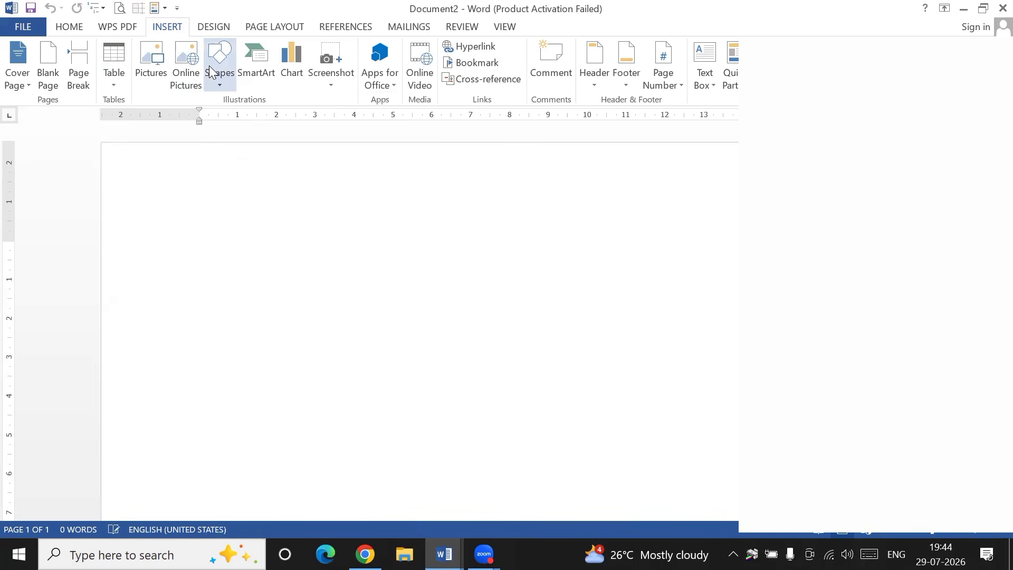
{"action": "left_click", "coordinate": [223, 78]}
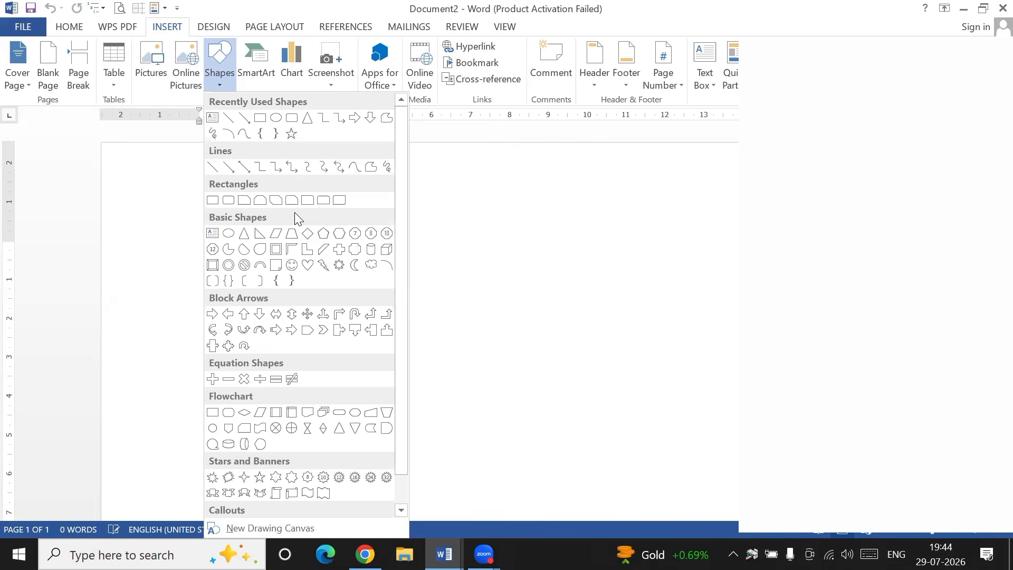
{"action": "left_click", "coordinate": [229, 201]}
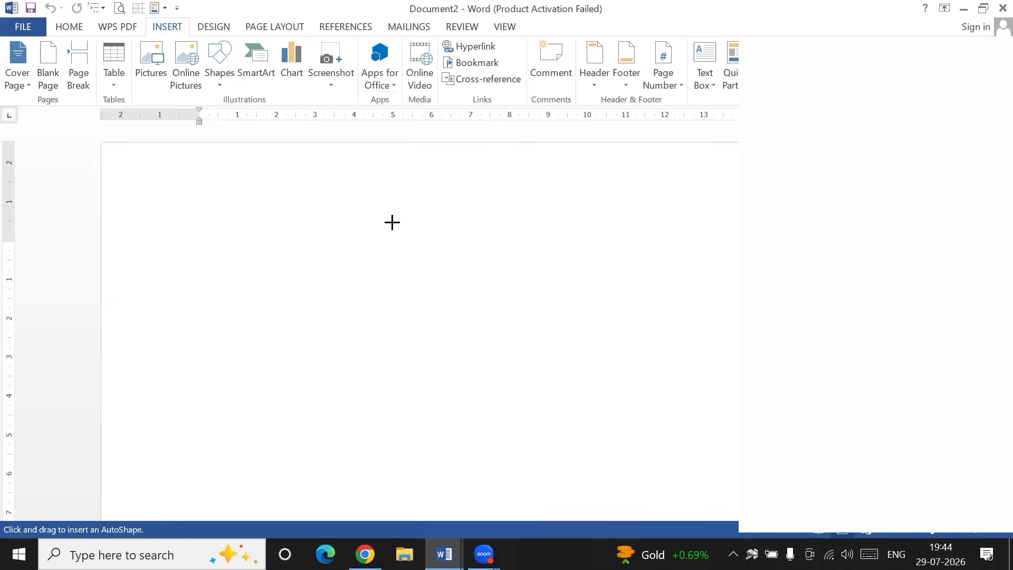
{"action": "left_click_drag", "start_coordinate": [392, 222], "coordinate": [684, 307]}
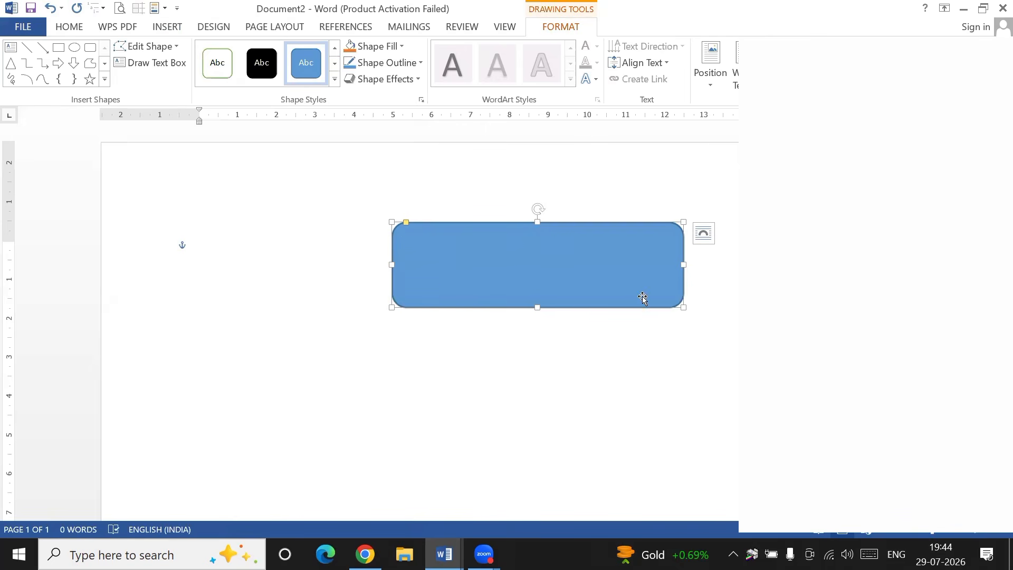
Step: Enlarge the rounded rectangle to about 9.7 by 3 cm and make its corners rounder
{"action": "mouse_move", "coordinate": [682, 306]}
{"action": "left_mouse_down"}
{"action": "mouse_move", "coordinate": [776, 342]}
{"action": "mouse_move", "coordinate": [714, 308]}
{"action": "mouse_move", "coordinate": [649, 290]}
{"action": "mouse_move", "coordinate": [682, 294]}
{"action": "left_mouse_up"}
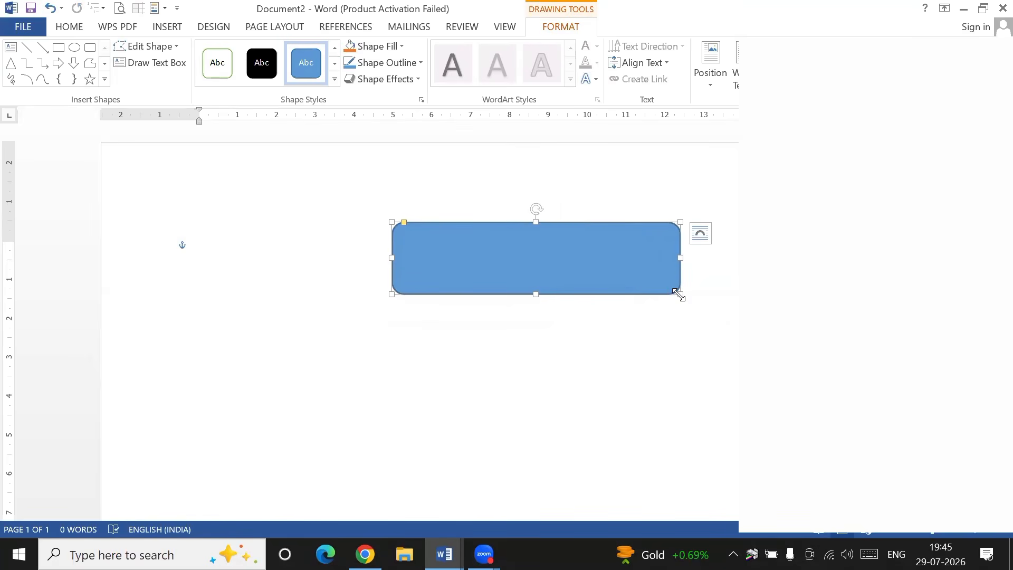
{"action": "left_click_drag", "start_coordinate": [679, 295], "coordinate": [767, 337]}
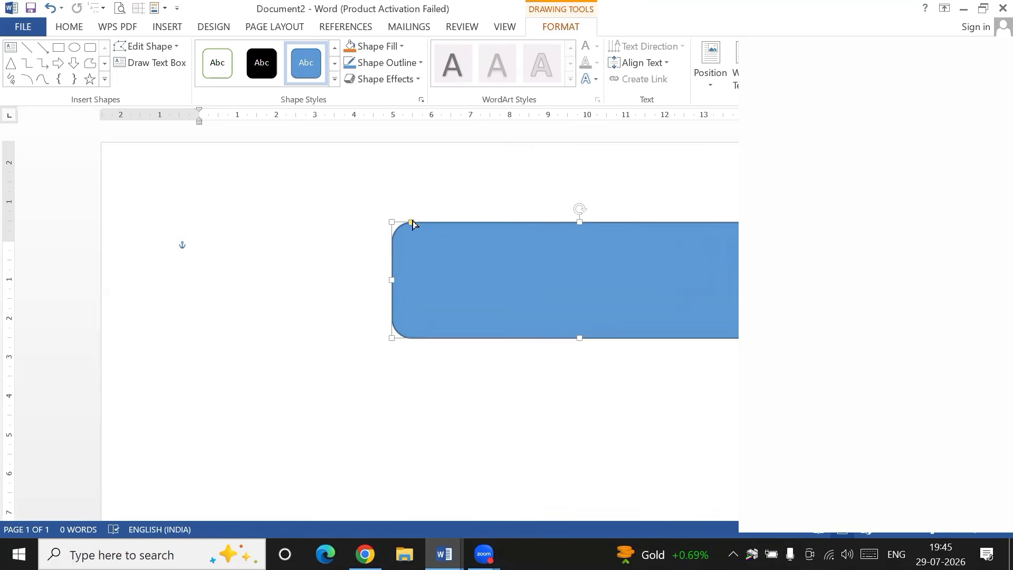
{"action": "left_click_drag", "start_coordinate": [412, 224], "coordinate": [389, 223]}
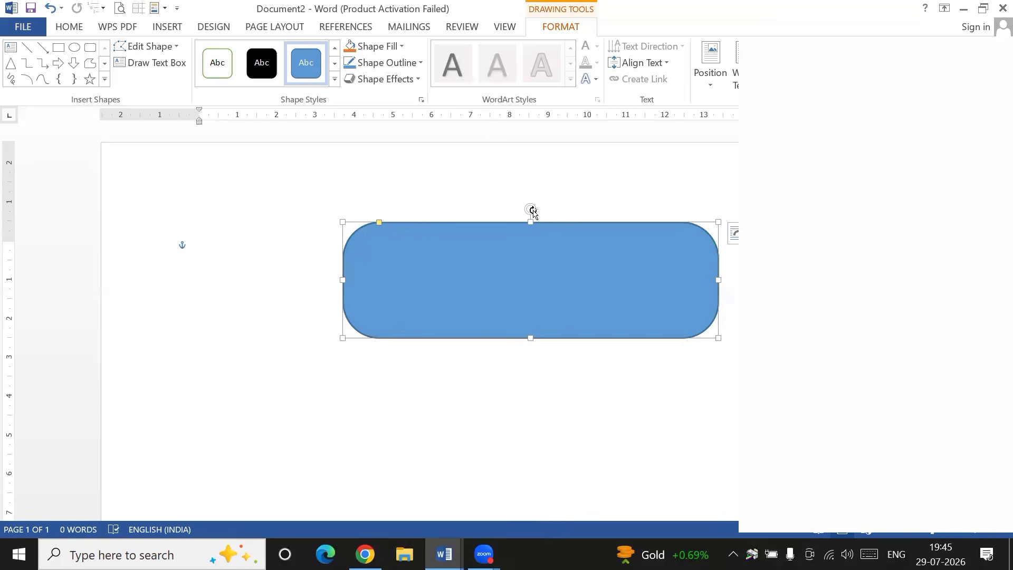
{"action": "mouse_move", "coordinate": [532, 211]}
{"action": "left_mouse_down"}
{"action": "mouse_move", "coordinate": [506, 199]}
{"action": "mouse_move", "coordinate": [531, 221]}
{"action": "left_mouse_up"}
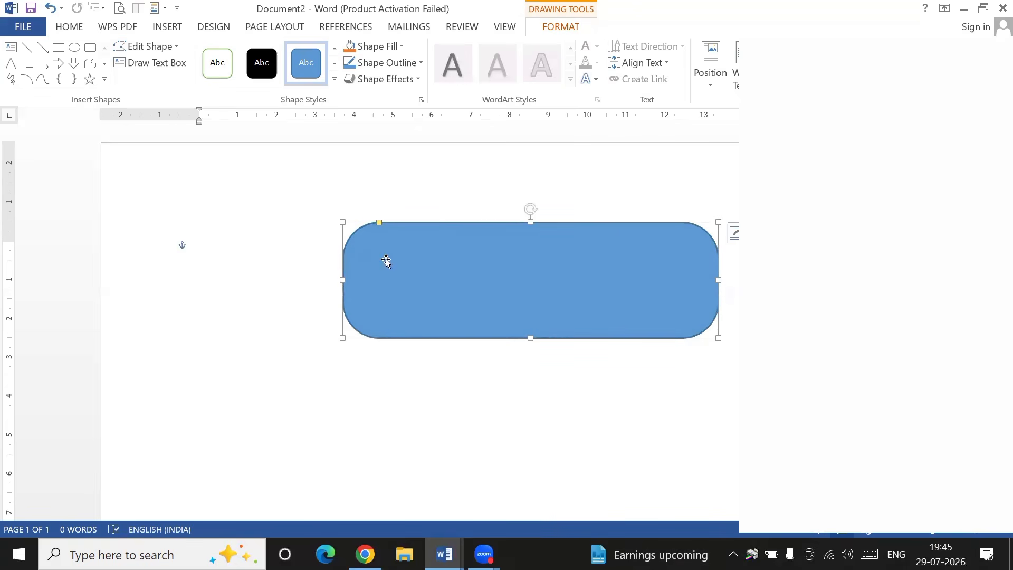
Step: Apply the green outline style to the rounded rectangle, then shrink it to about 5.4 by 2.1 cm and reposition it near the page's top centre
{"action": "left_click", "coordinate": [225, 68]}
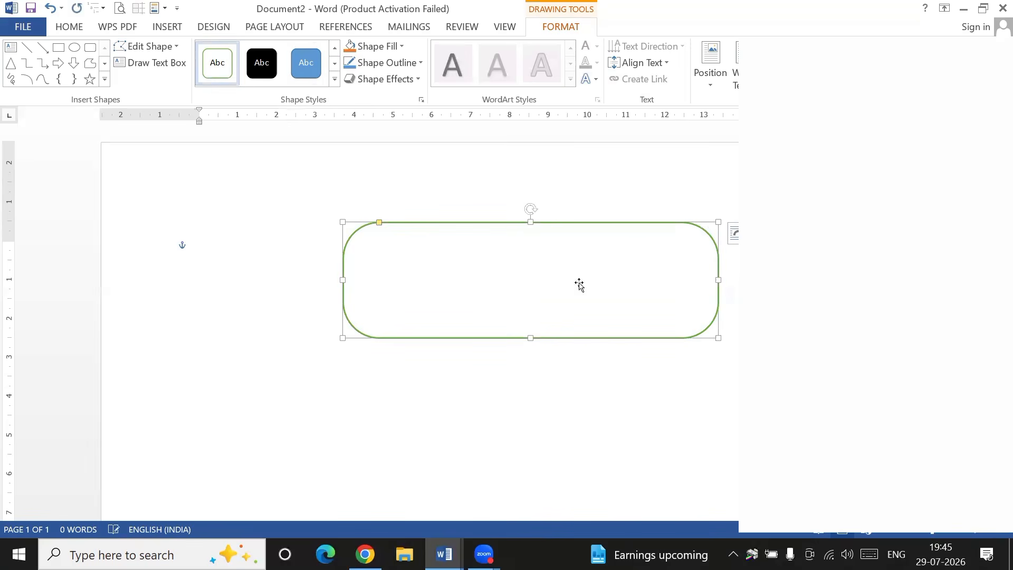
{"action": "left_click_drag", "start_coordinate": [718, 338], "coordinate": [633, 330]}
{"action": "left_click_drag", "start_coordinate": [633, 331], "coordinate": [552, 303]}
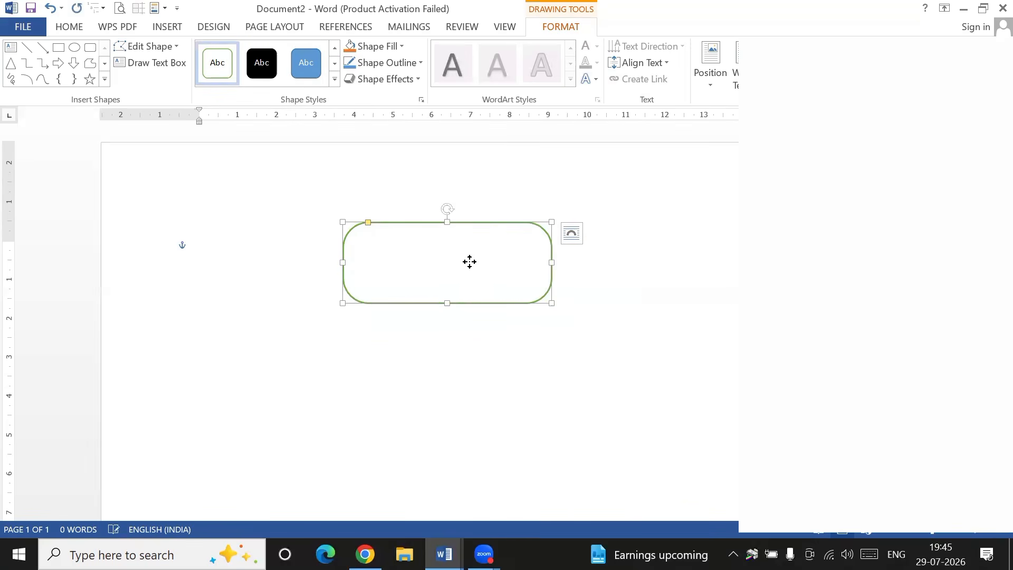
{"action": "left_click_drag", "start_coordinate": [470, 262], "coordinate": [526, 242]}
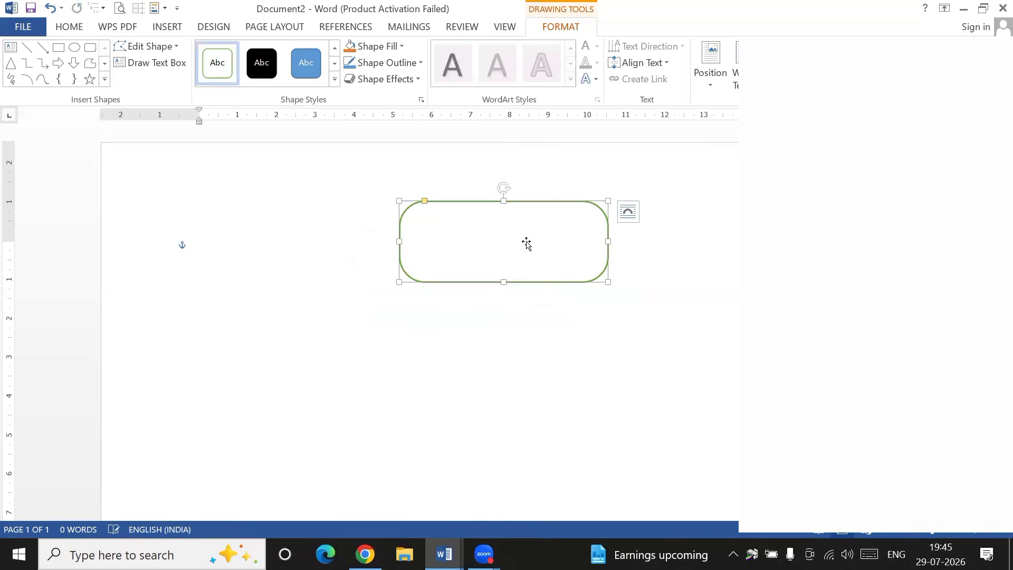
Step: Add the text "Start" inside the rounded rectangle
{"action": "left_click", "coordinate": [526, 243]}
{"action": "type", "text": "S"}
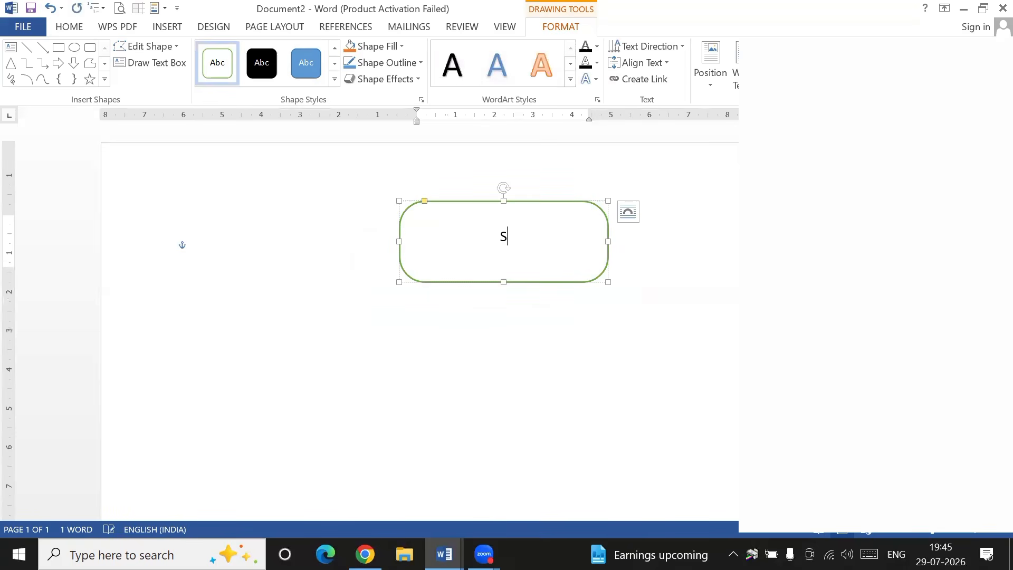
{"action": "type", "text": "tart"}
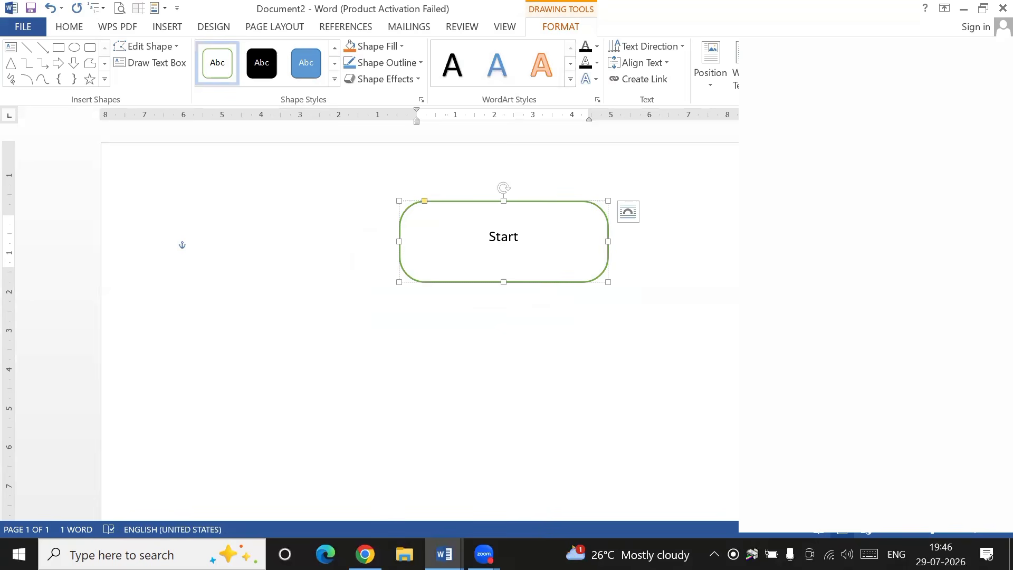
Step: Make the "Start" text bold and set its font to Britannic Bold
{"action": "double_click", "coordinate": [464, 235]}
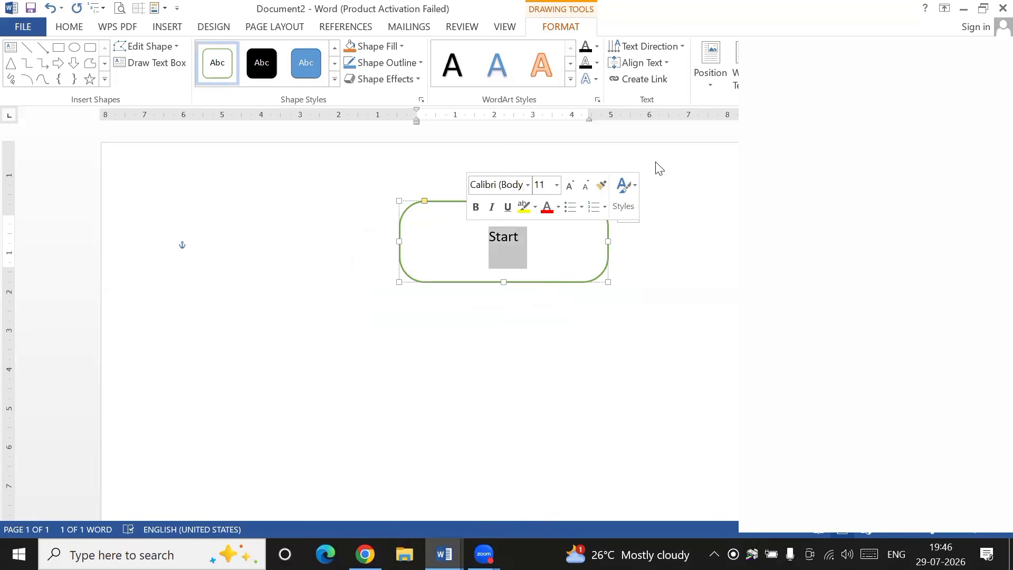
{"action": "left_click", "coordinate": [475, 207]}
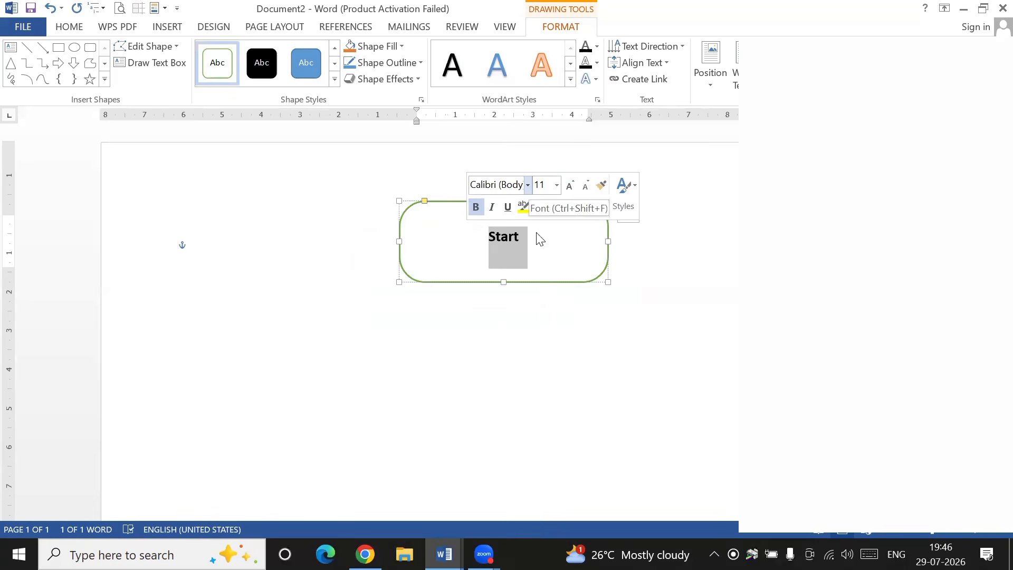
{"action": "left_click", "coordinate": [528, 185]}
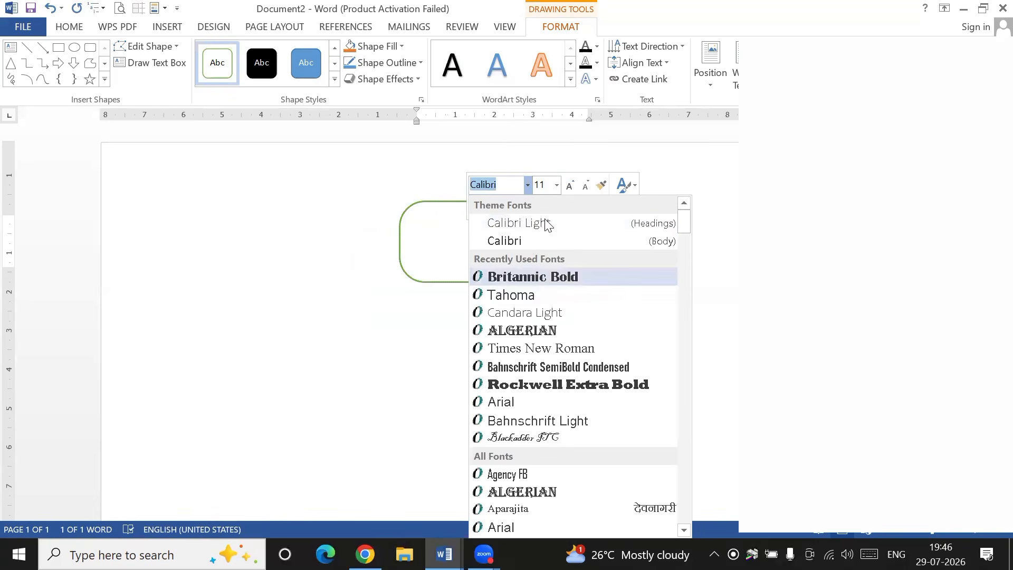
{"action": "left_click", "coordinate": [533, 276]}
Step: Increase the "Start" text to 18 pt and color it dark red
{"action": "left_click", "coordinate": [568, 186]}
{"action": "left_click", "coordinate": [568, 186]}
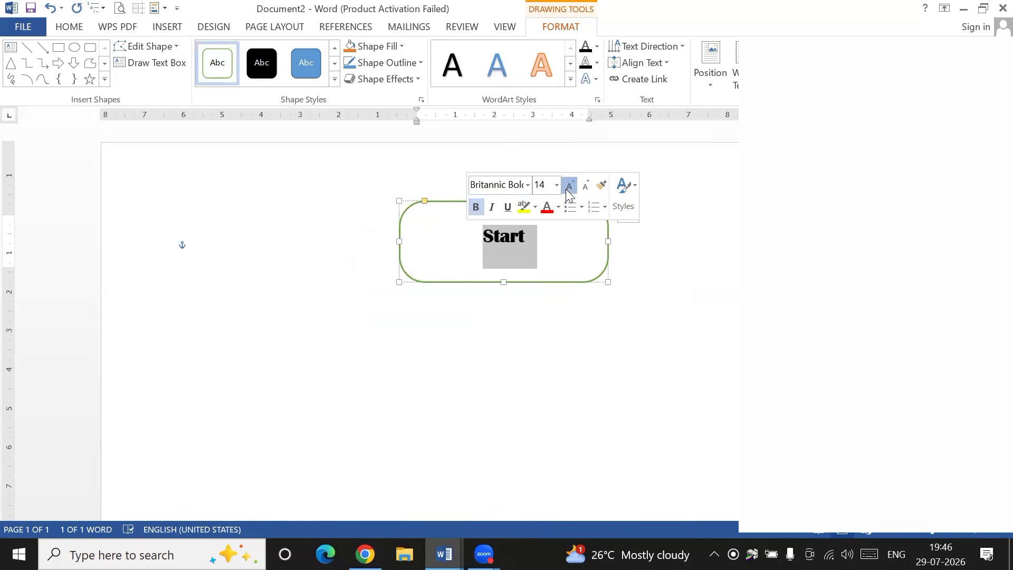
{"action": "left_click", "coordinate": [568, 186]}
{"action": "left_click", "coordinate": [568, 186]}
{"action": "left_click", "coordinate": [558, 207]}
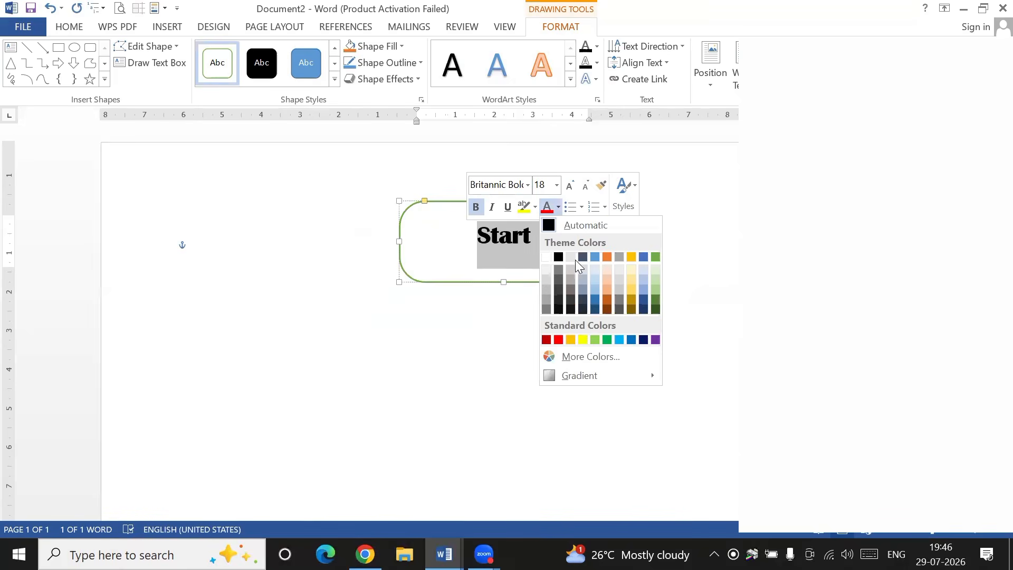
{"action": "left_click", "coordinate": [546, 339]}
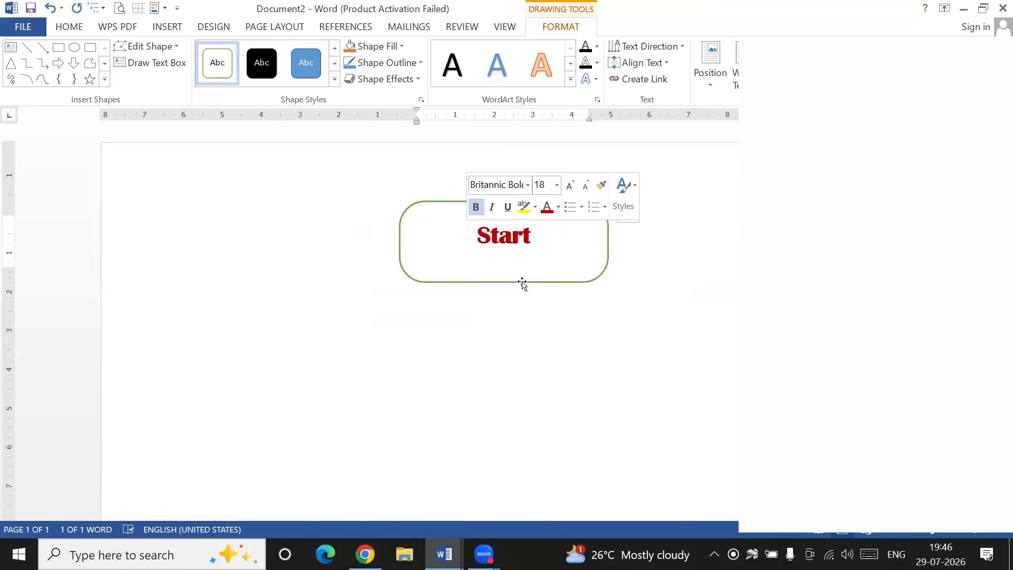
{"action": "left_click", "coordinate": [554, 270]}
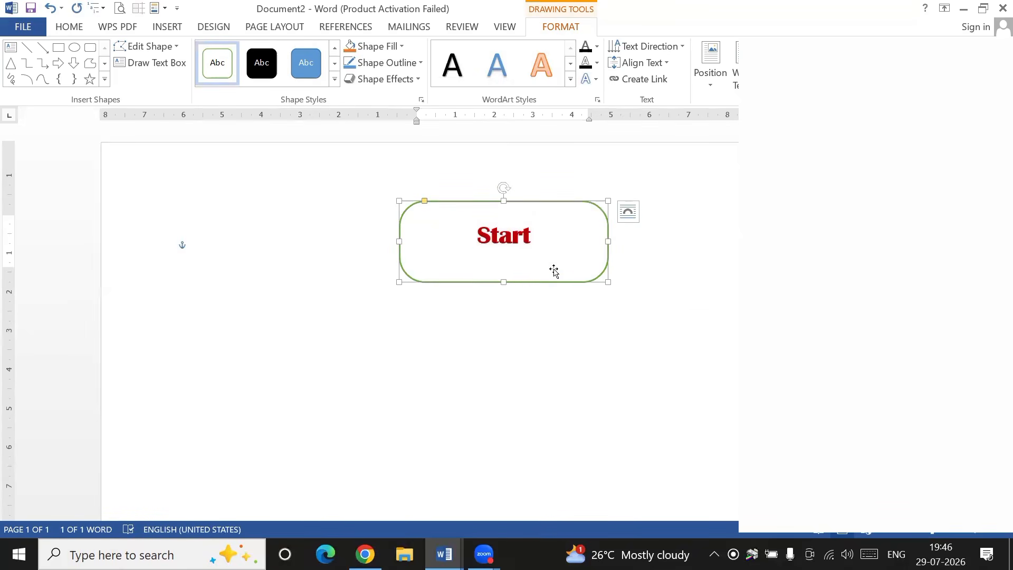
Step: Try left and right alignment on the "Start" text, then restore its center alignment
{"action": "left_click", "coordinate": [467, 236]}
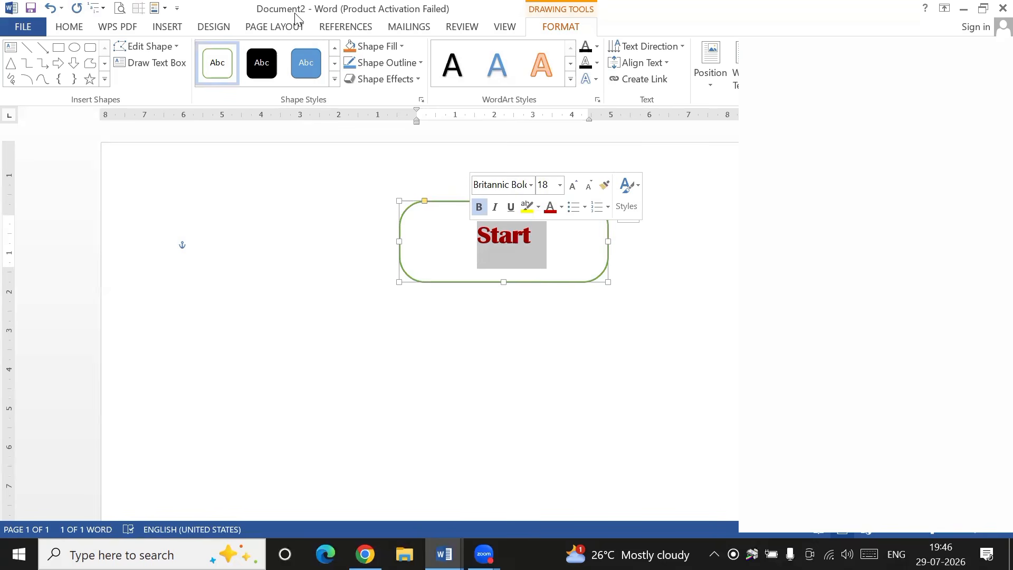
{"action": "left_click", "coordinate": [65, 27]}
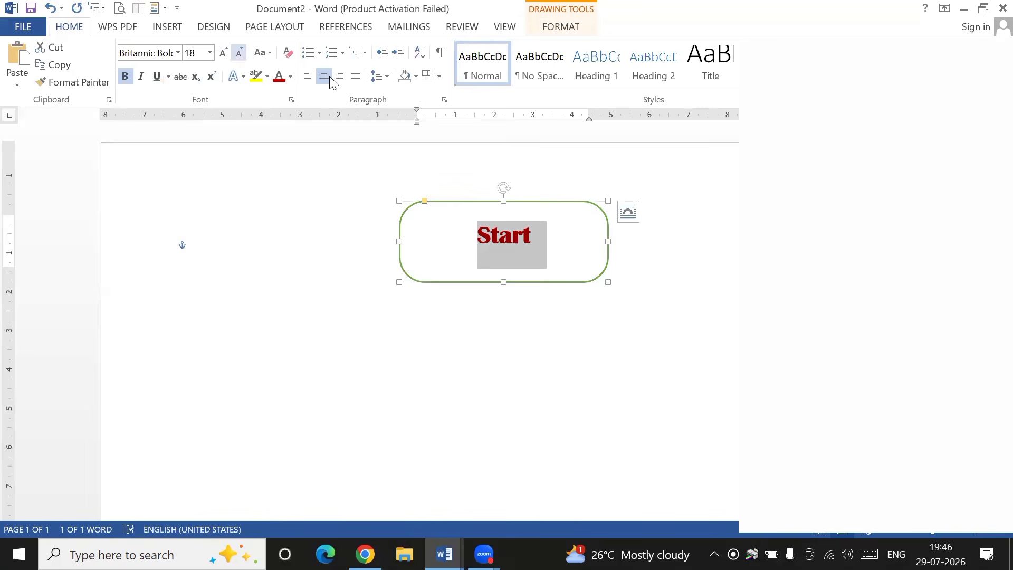
{"action": "left_click", "coordinate": [313, 78]}
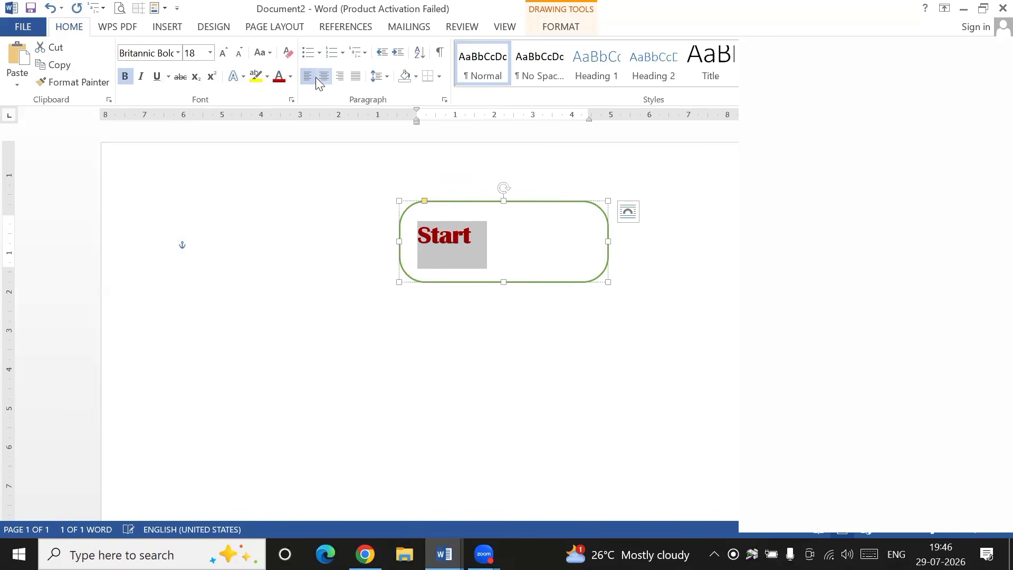
{"action": "left_click", "coordinate": [327, 79]}
{"action": "left_click", "coordinate": [334, 78]}
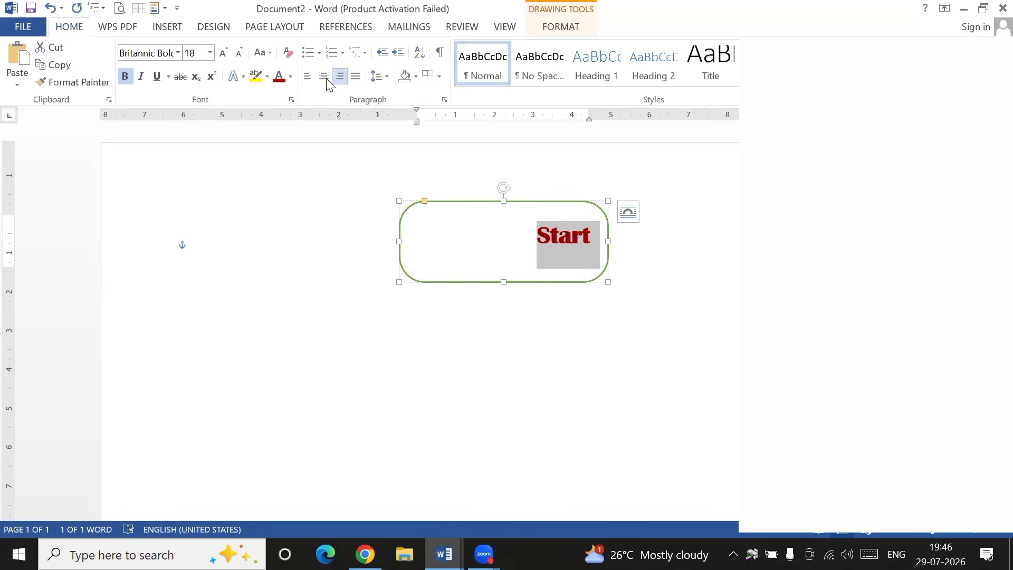
{"action": "left_click", "coordinate": [326, 79]}
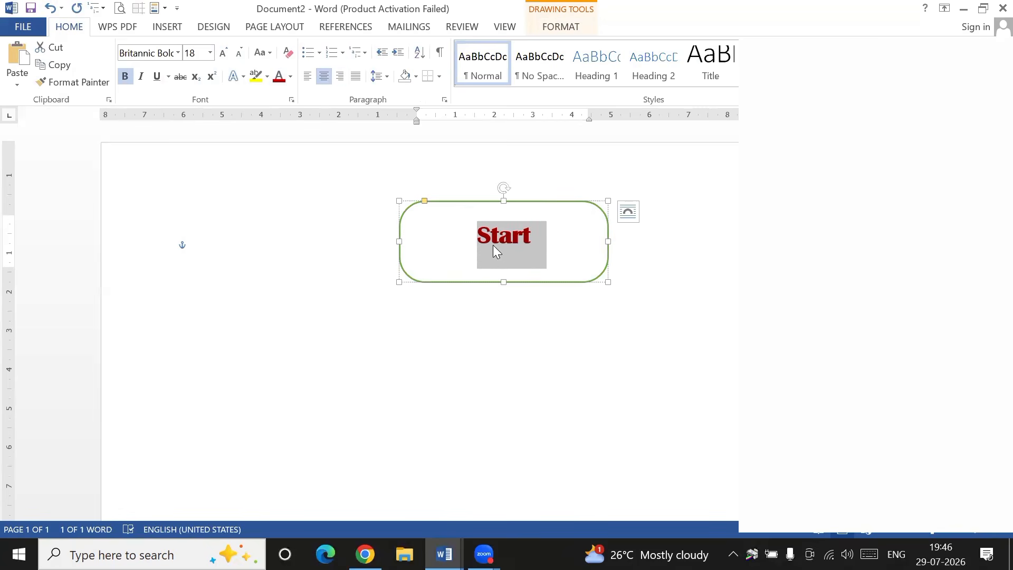
{"action": "left_click", "coordinate": [550, 242]}
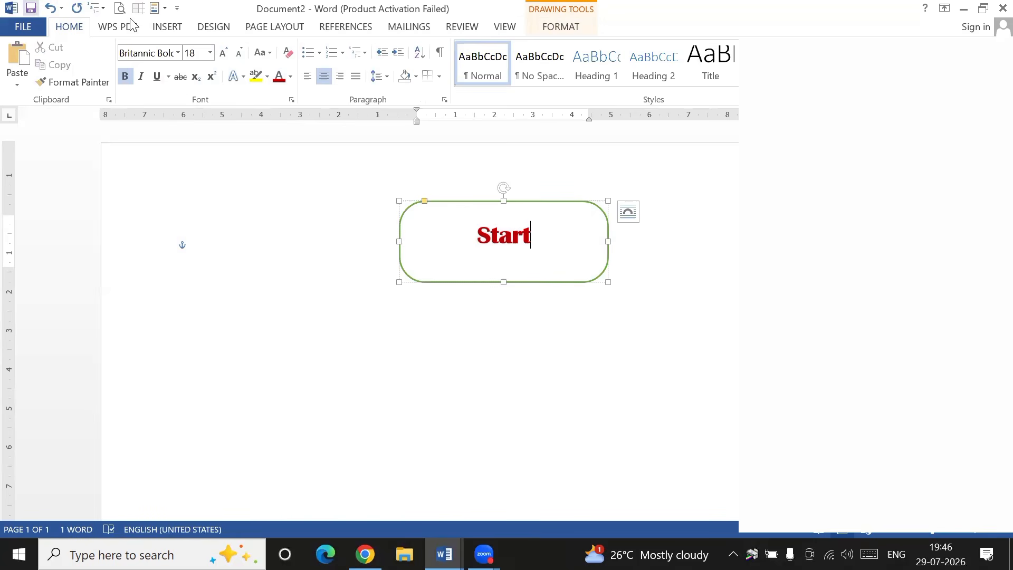
Step: Draw a diamond about 4.2 cm wide and 3.4 cm high below the Start shape
{"action": "left_click", "coordinate": [168, 27]}
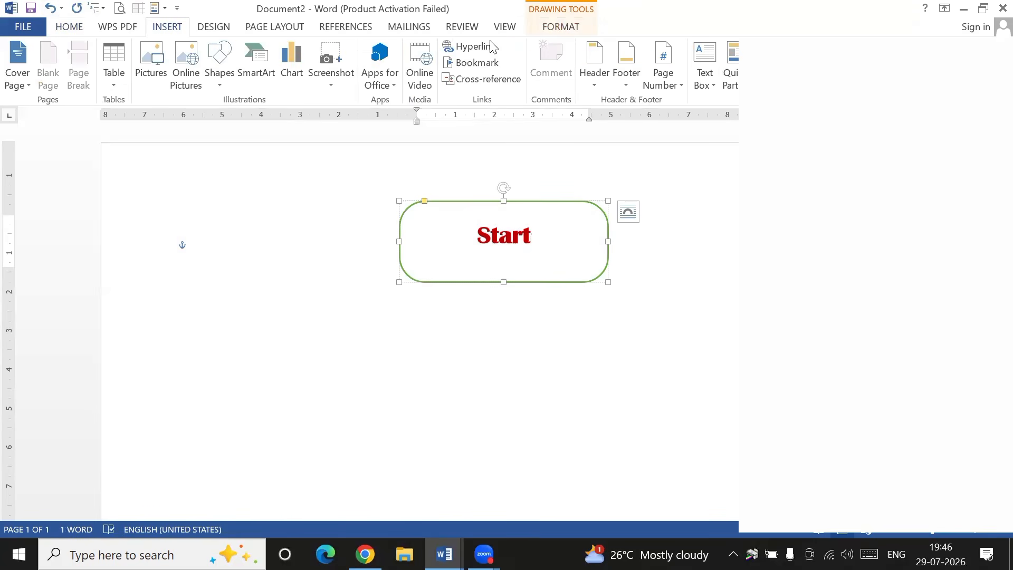
{"action": "scroll", "coordinate": [506, 275], "scroll_direction": "down", "scroll_amount": 2}
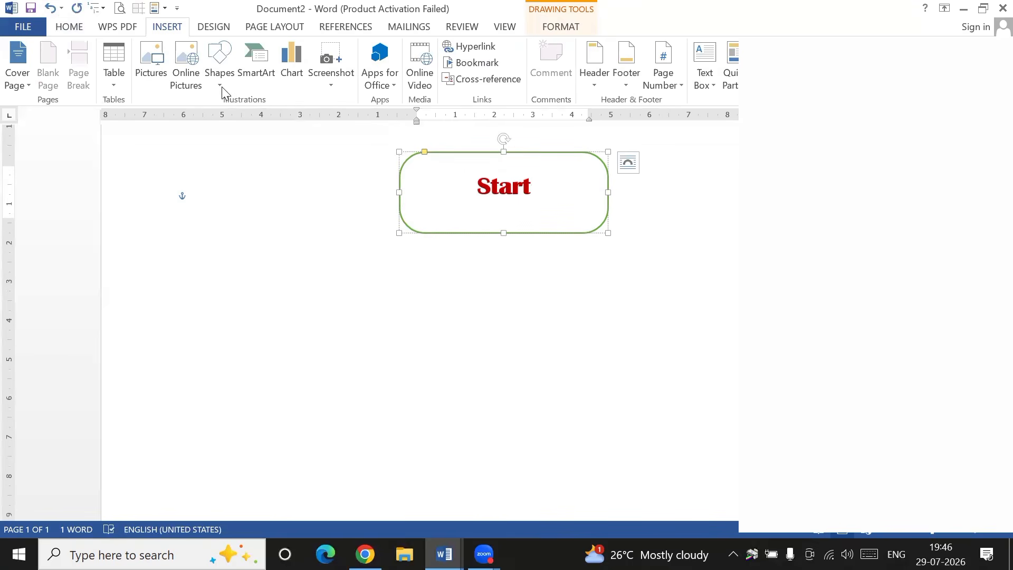
{"action": "left_click", "coordinate": [219, 66]}
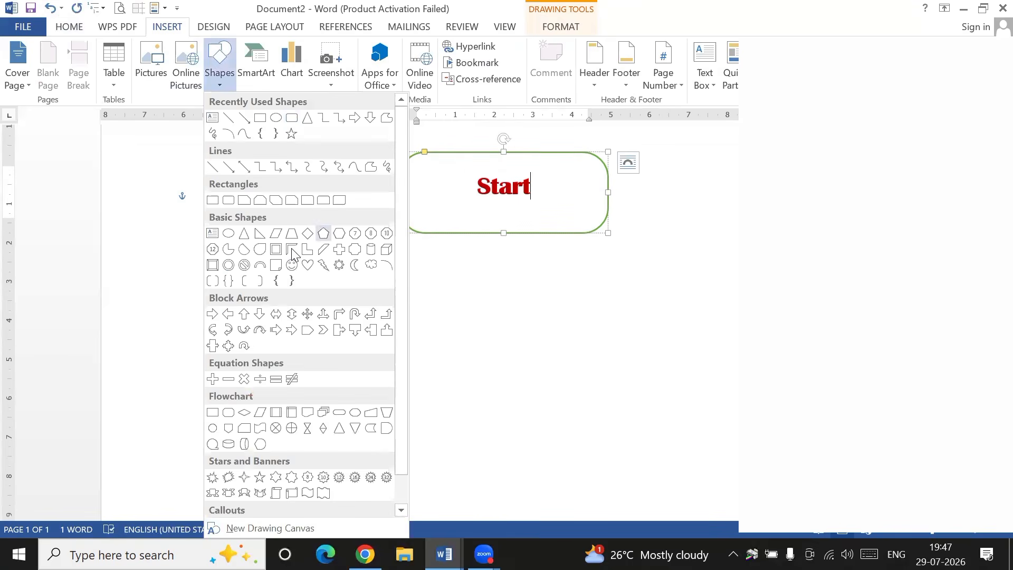
{"action": "left_click", "coordinate": [308, 233]}
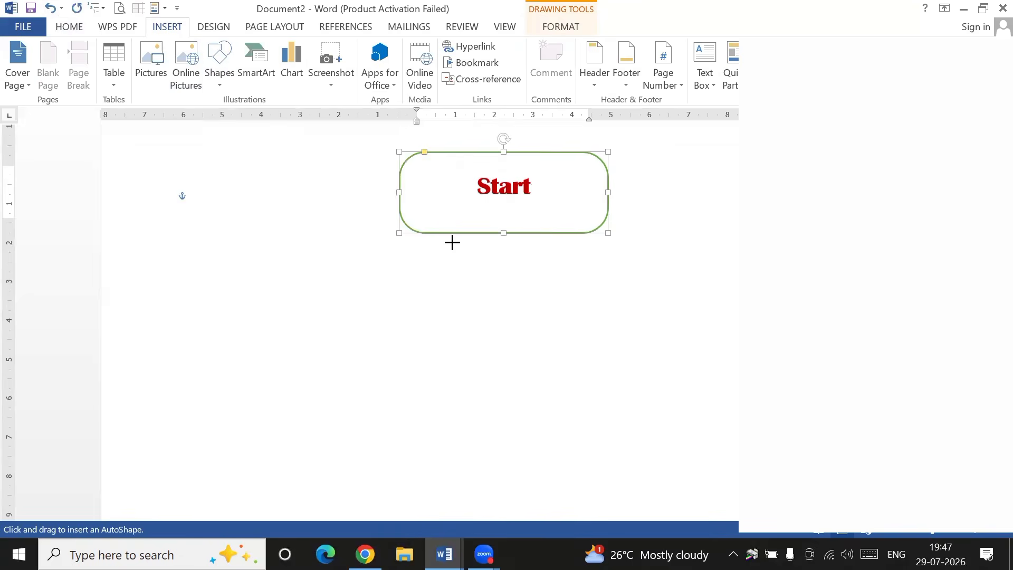
{"action": "scroll", "coordinate": [451, 243], "scroll_direction": "down", "scroll_amount": 4}
{"action": "left_click_drag", "start_coordinate": [452, 242], "coordinate": [615, 373]}
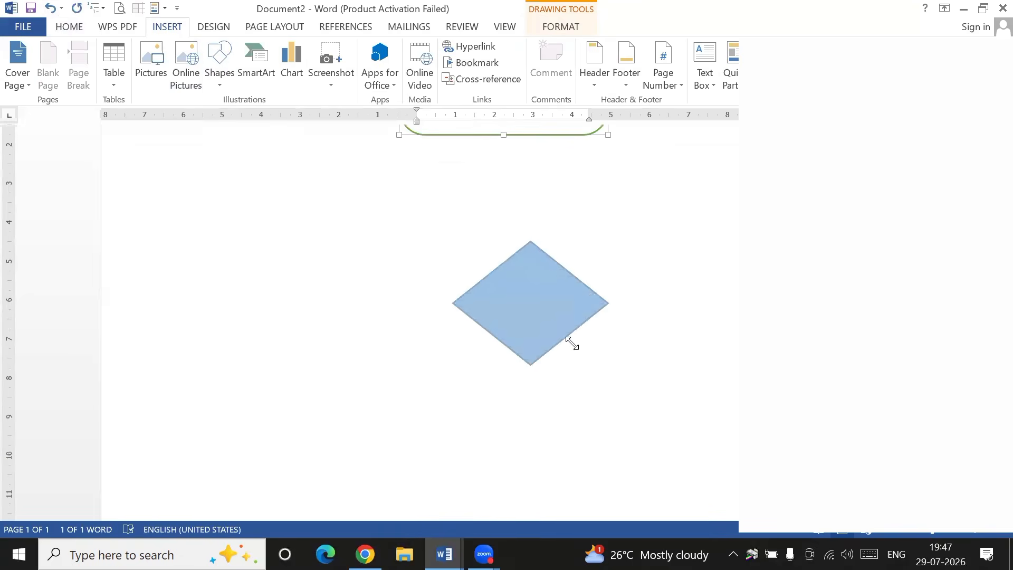
Step: Enlarge the diamond to about 5.2 by 3.9 cm and position it centered beneath the Start shape
{"action": "left_click_drag", "start_coordinate": [524, 309], "coordinate": [502, 306]}
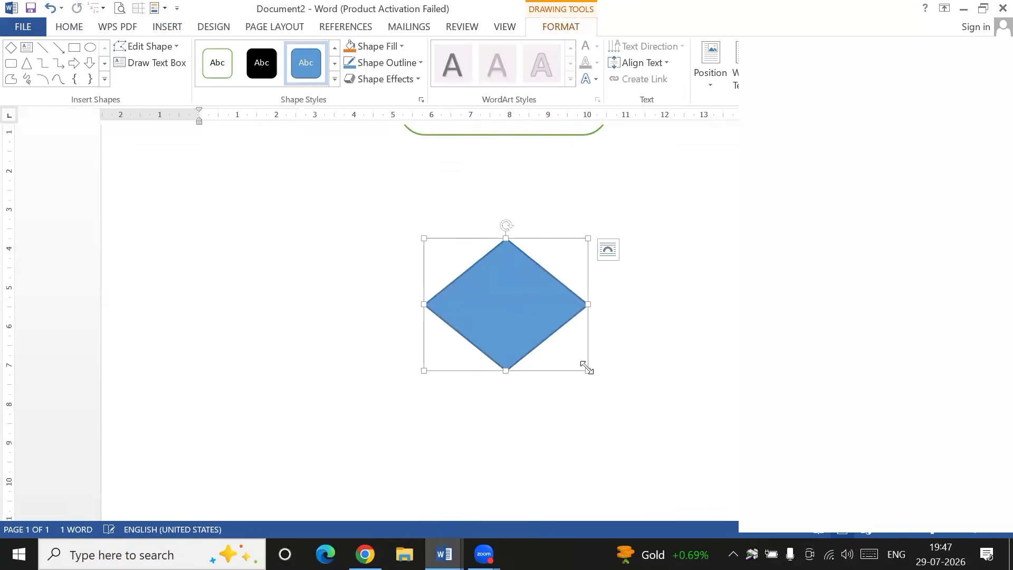
{"action": "left_click_drag", "start_coordinate": [586, 369], "coordinate": [626, 389]}
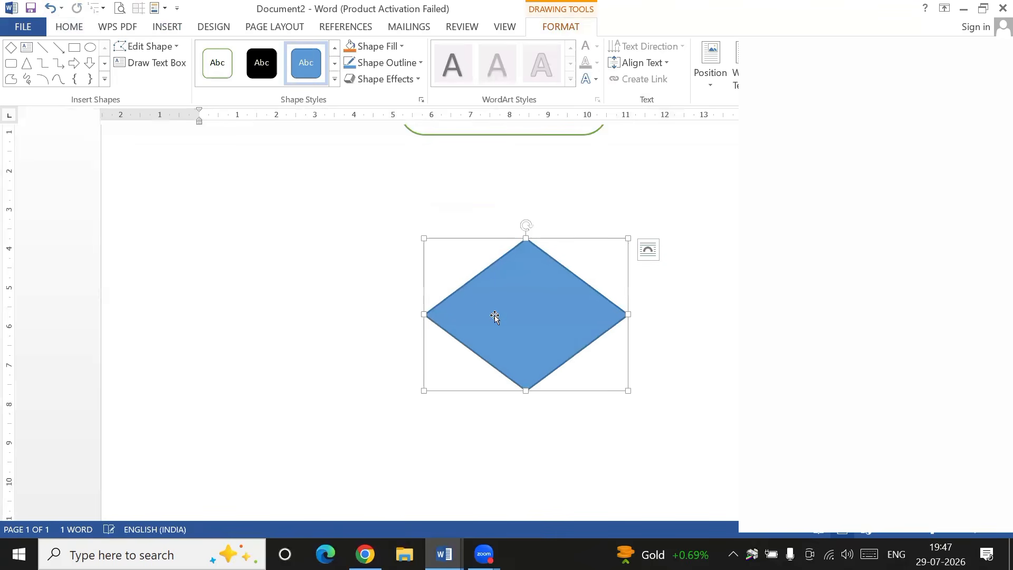
{"action": "mouse_move", "coordinate": [495, 317]}
{"action": "left_mouse_down"}
{"action": "mouse_move", "coordinate": [466, 303]}
{"action": "mouse_move", "coordinate": [490, 309]}
{"action": "left_mouse_up"}
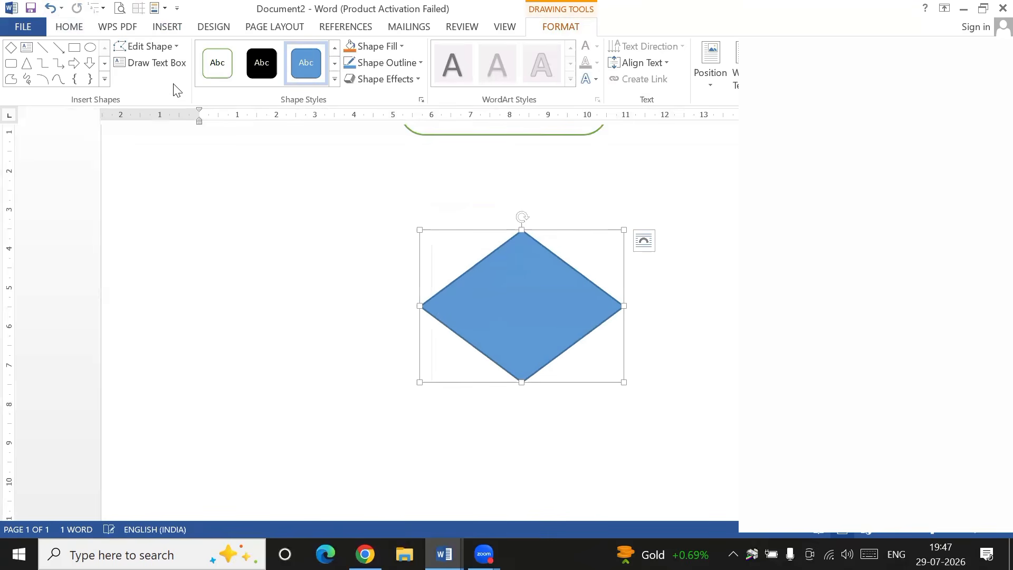
Step: Give the diamond the green-outline, white-fill shape style and fine-tune its position beneath the Start shape
{"action": "left_click", "coordinate": [217, 67]}
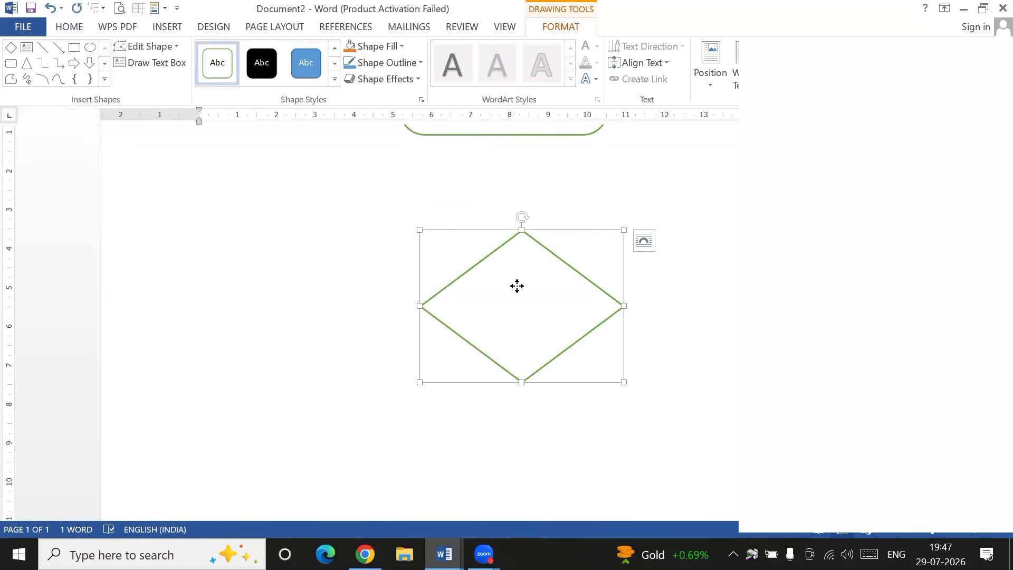
{"action": "left_click_drag", "start_coordinate": [516, 284], "coordinate": [512, 286]}
{"action": "left_click", "coordinate": [705, 289]}
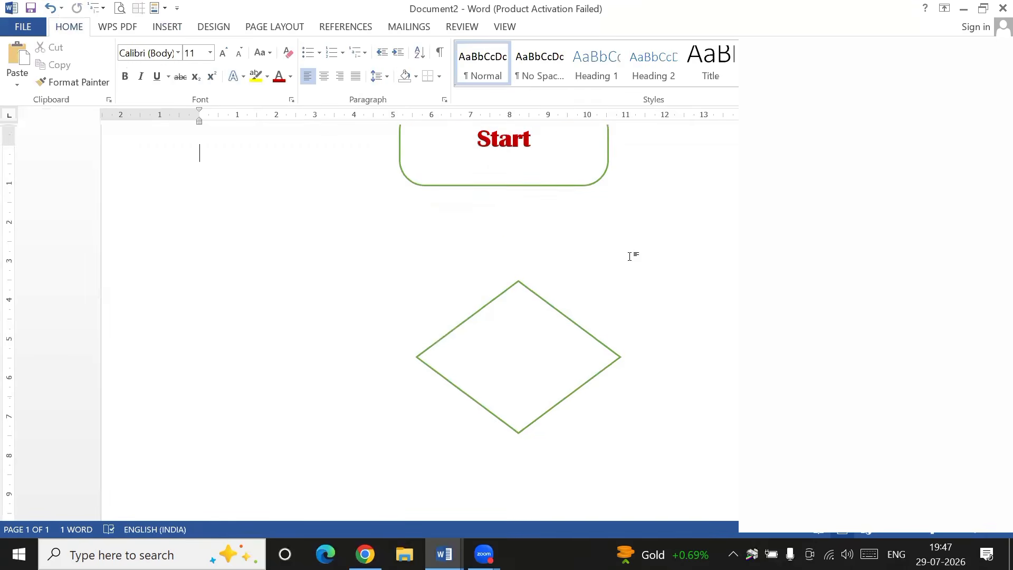
{"action": "scroll", "coordinate": [629, 256], "scroll_direction": "up", "scroll_amount": 3}
{"action": "scroll", "coordinate": [629, 257], "scroll_direction": "down", "scroll_amount": 3}
{"action": "left_click_drag", "start_coordinate": [558, 302], "coordinate": [514, 277]}
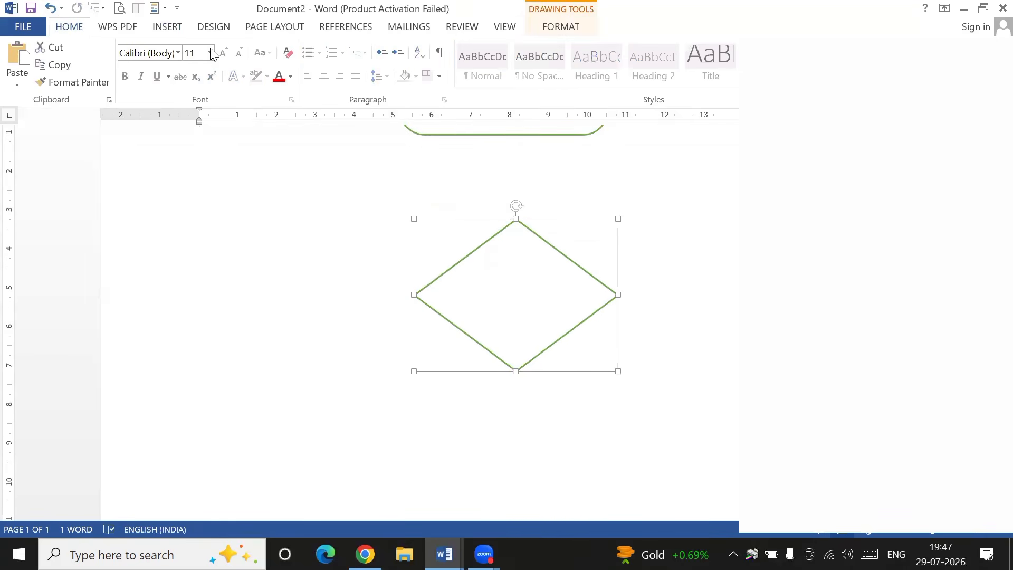
Step: Draw an oval about 4.3 cm wide and 3.4 cm high below the diamond
{"action": "left_click", "coordinate": [176, 31]}
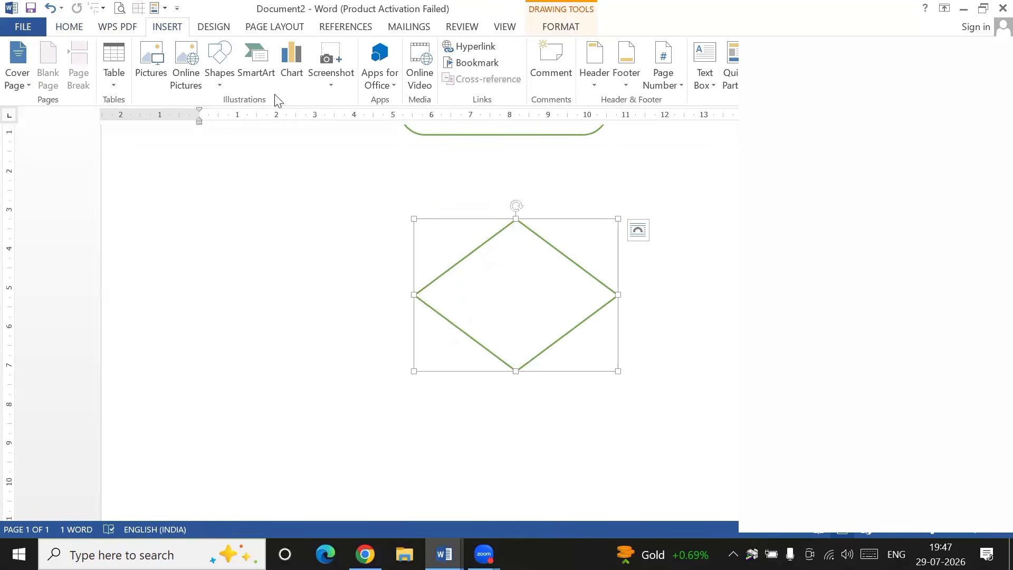
{"action": "left_click", "coordinate": [228, 83]}
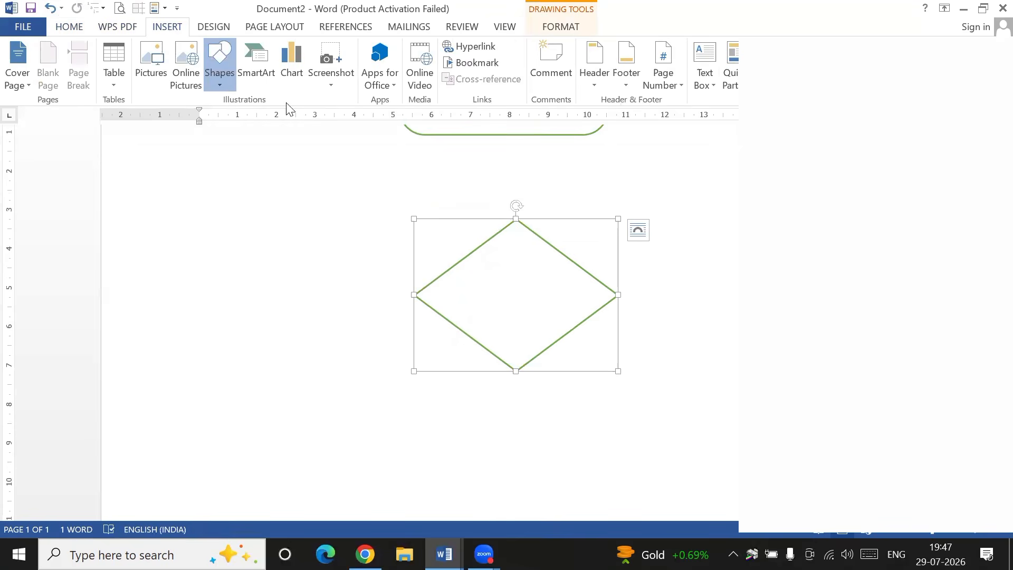
{"action": "left_click", "coordinate": [293, 120]}
{"action": "scroll", "coordinate": [499, 319], "scroll_direction": "down", "scroll_amount": 5}
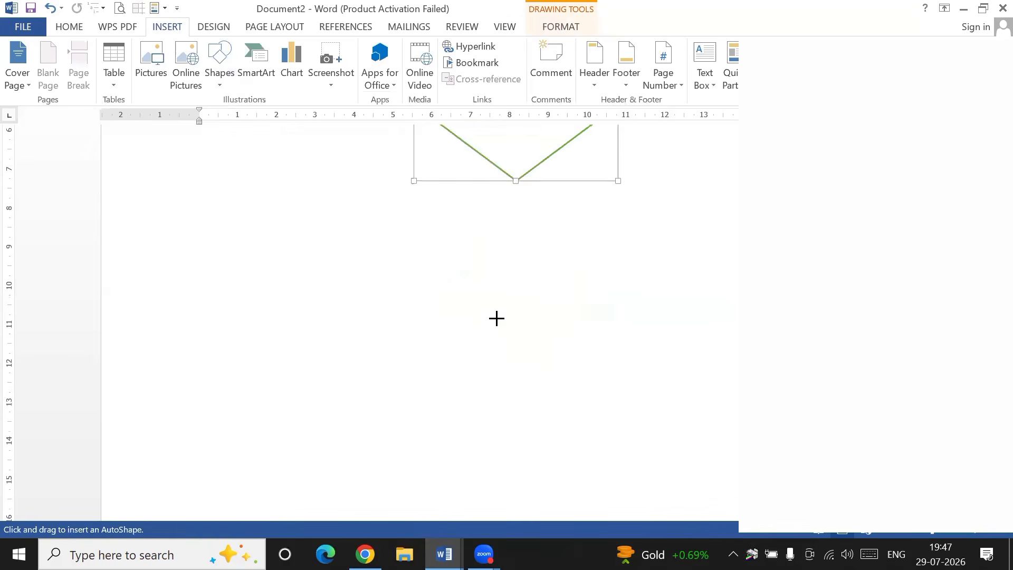
{"action": "left_click_drag", "start_coordinate": [425, 250], "coordinate": [592, 381]}
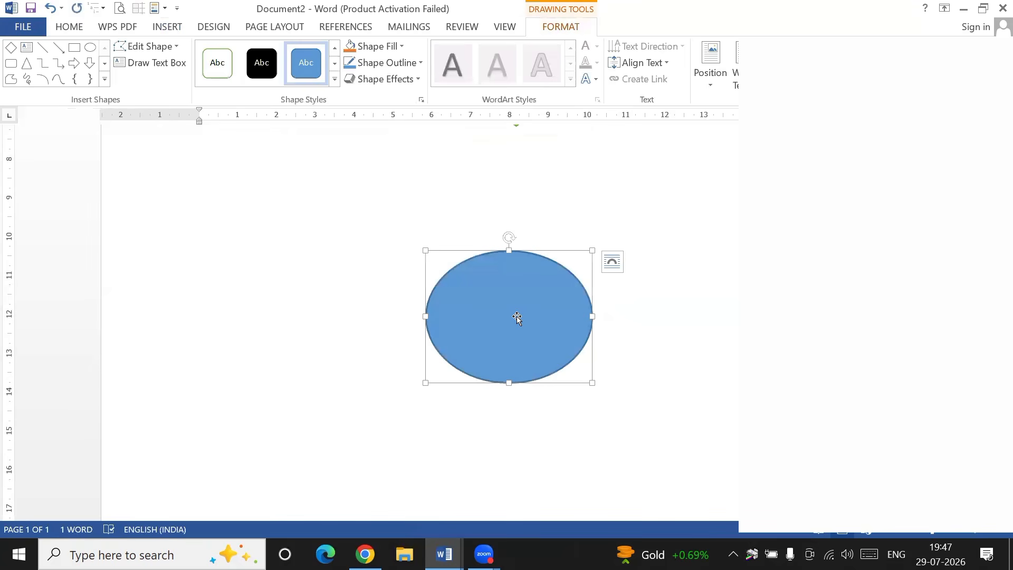
Step: Align the oval beneath the diamond and give it the green-outline, white-fill shape style
{"action": "left_click_drag", "start_coordinate": [531, 316], "coordinate": [547, 319]}
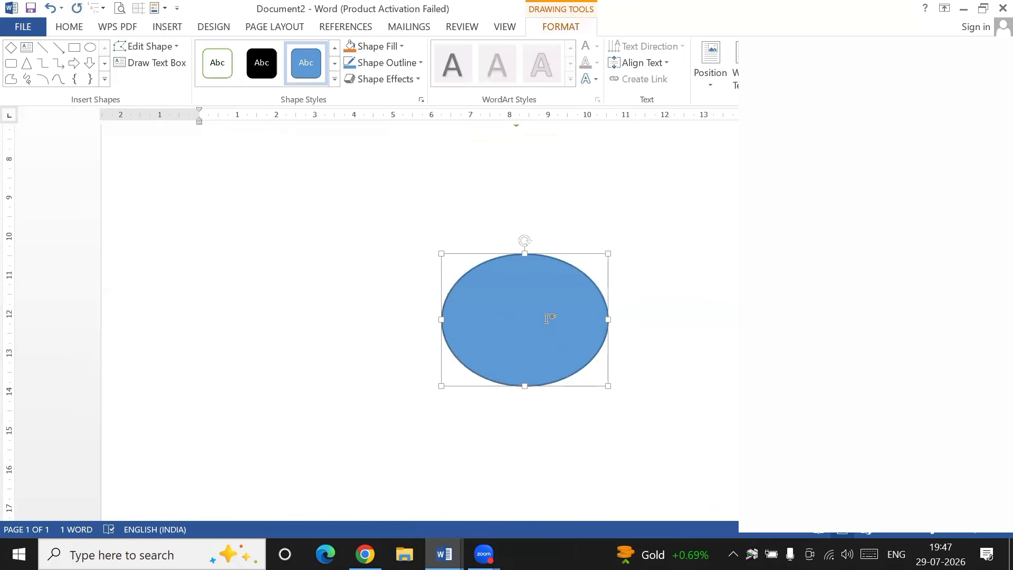
{"action": "scroll", "coordinate": [547, 320], "scroll_direction": "up", "scroll_amount": 3}
{"action": "left_click_drag", "start_coordinate": [517, 379], "coordinate": [513, 374]}
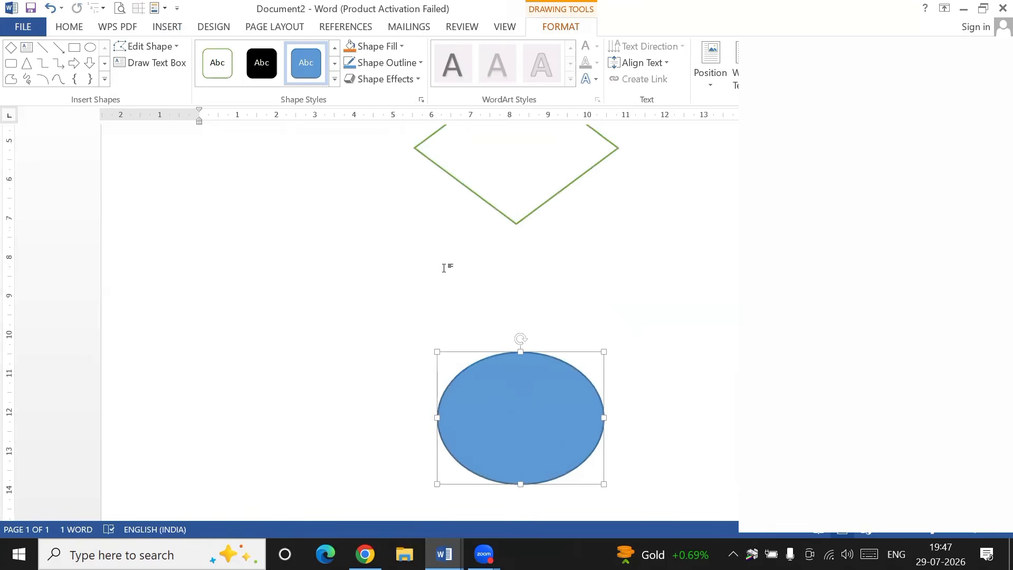
{"action": "left_click", "coordinate": [210, 70]}
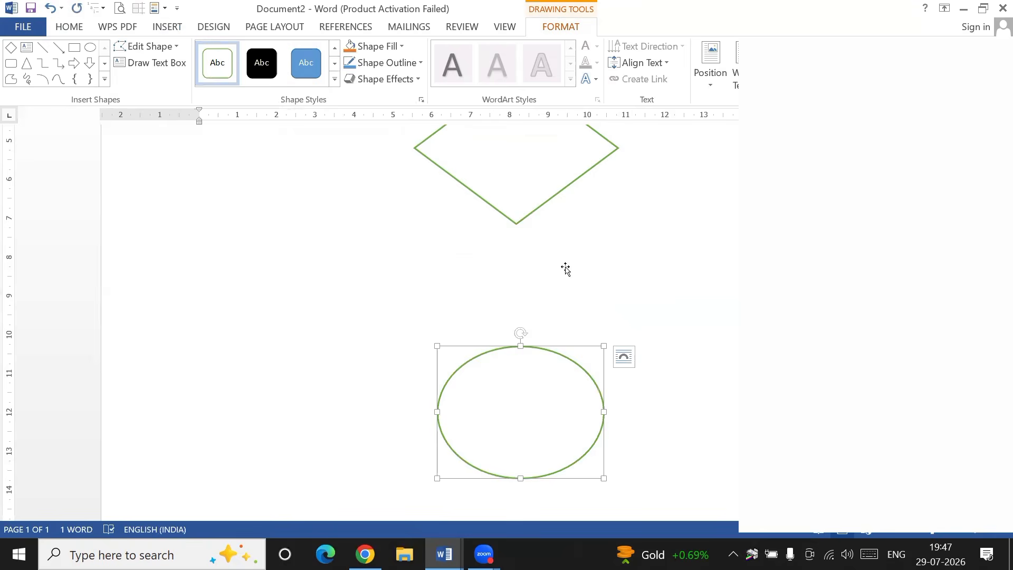
Step: Add the text "Process" inside the diamond
{"action": "scroll", "coordinate": [497, 255], "scroll_direction": "up", "scroll_amount": 3}
{"action": "left_click", "coordinate": [498, 255]}
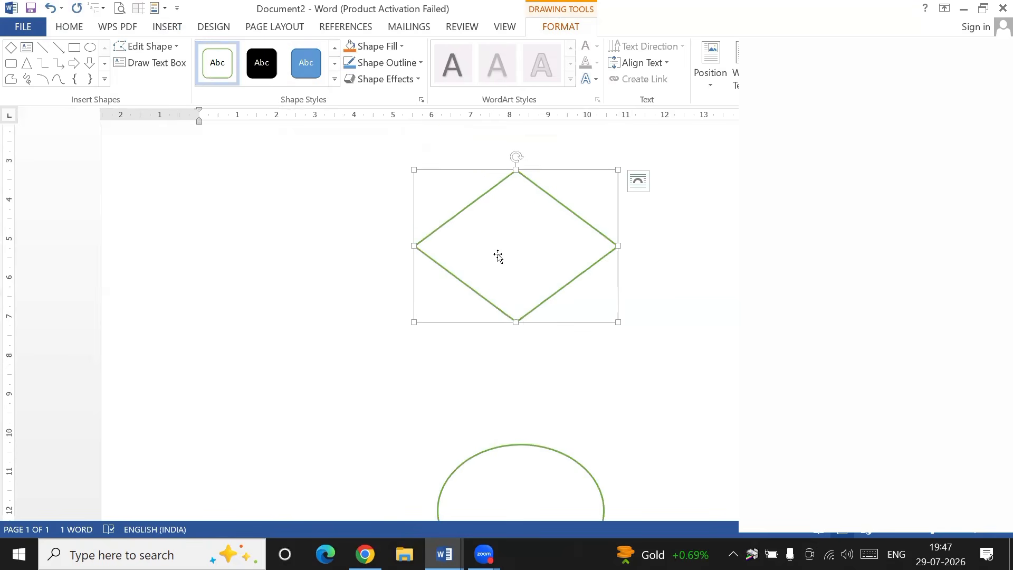
{"action": "type", "text": "P"}
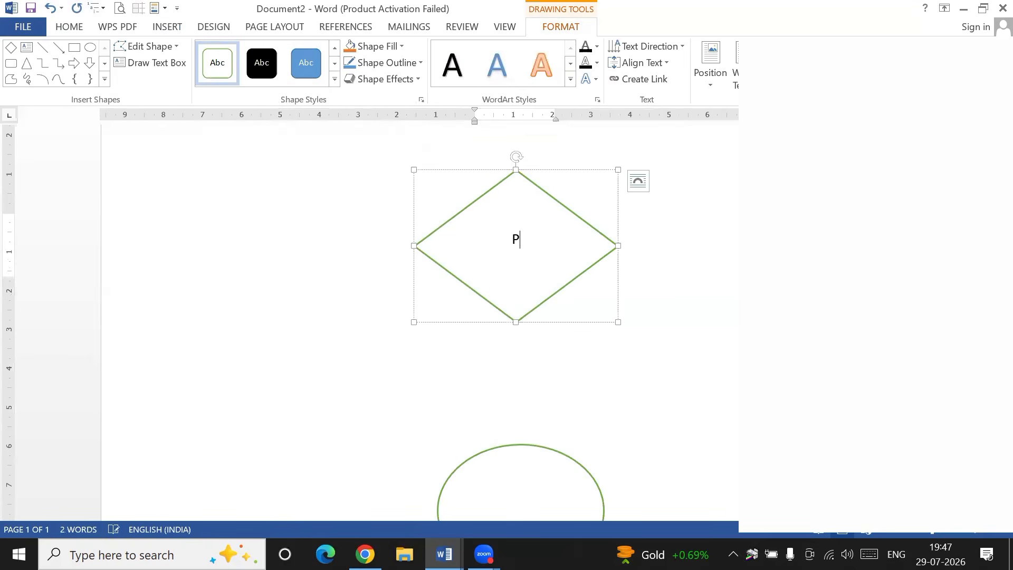
{"action": "type", "text": "rocess"}
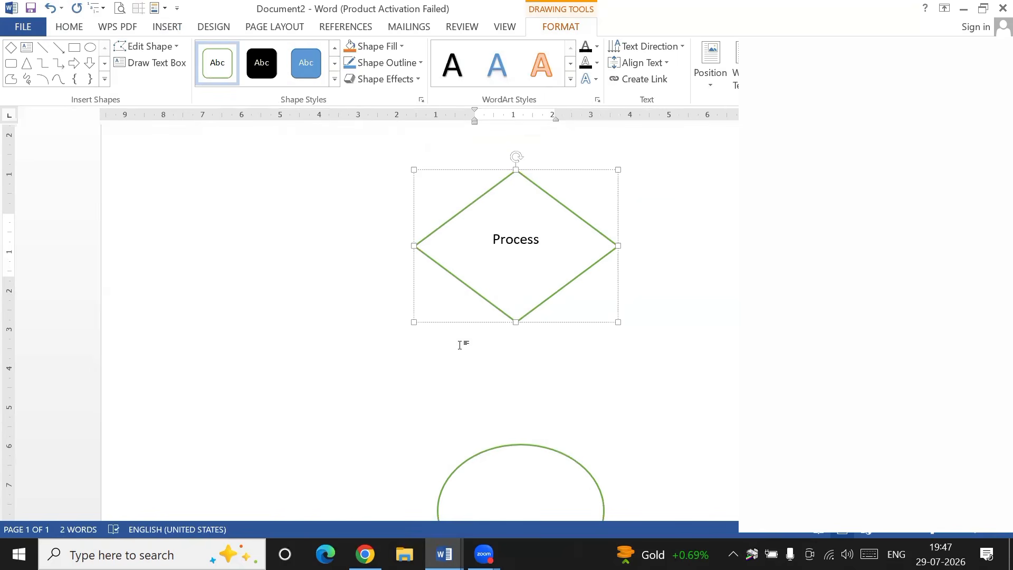
Step: Add the text "END" inside the oval
{"action": "scroll", "coordinate": [520, 401], "scroll_direction": "down", "scroll_amount": 3}
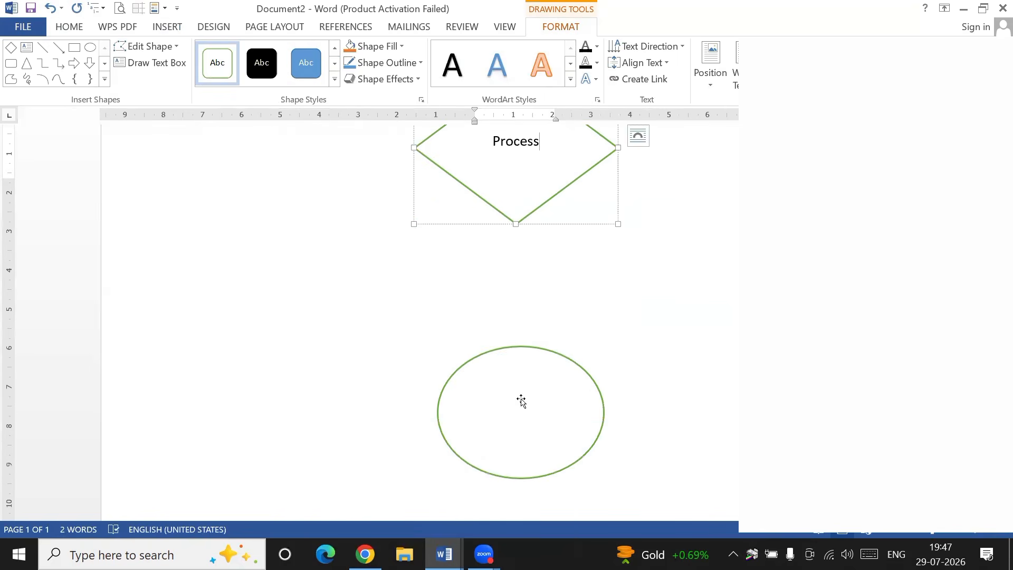
{"action": "left_click", "coordinate": [522, 400]}
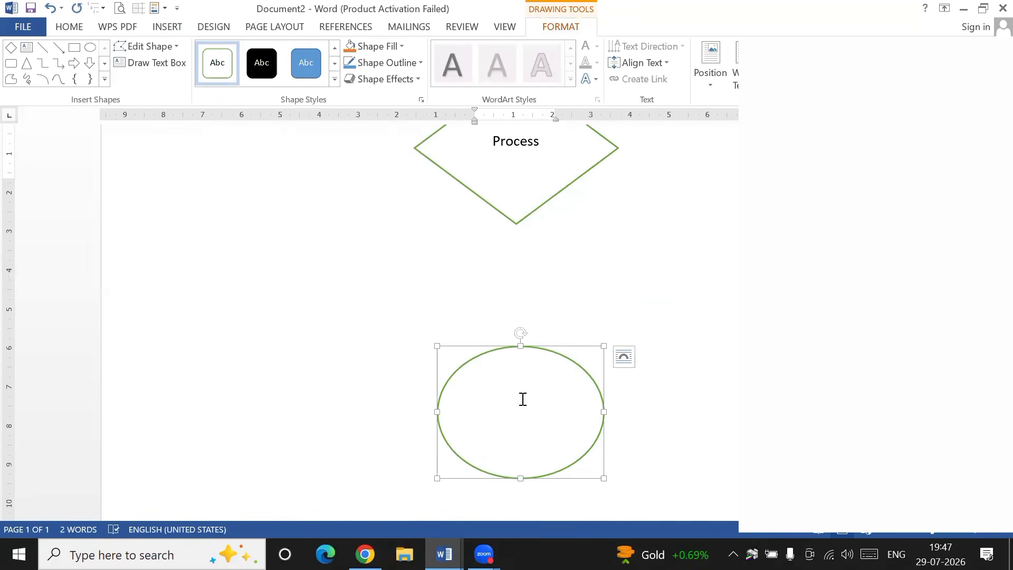
{"action": "type", "text": "EN"}
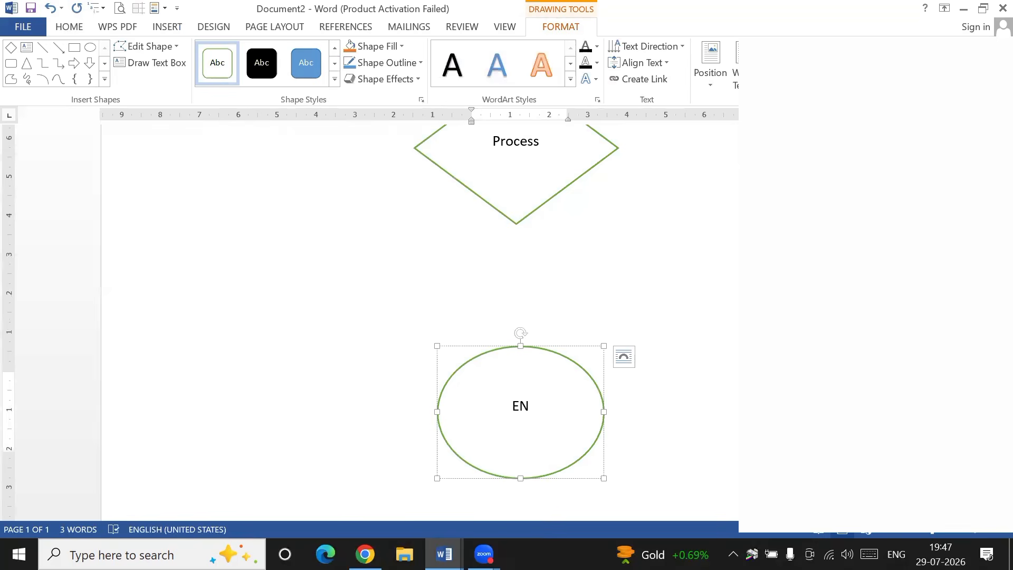
{"action": "type", "text": "D"}
Step: Copy the "Start" text formatting onto "Process" with Format Painter and widen the diamond to about 5.7 cm
{"action": "scroll", "coordinate": [599, 339], "scroll_direction": "up", "scroll_amount": 9}
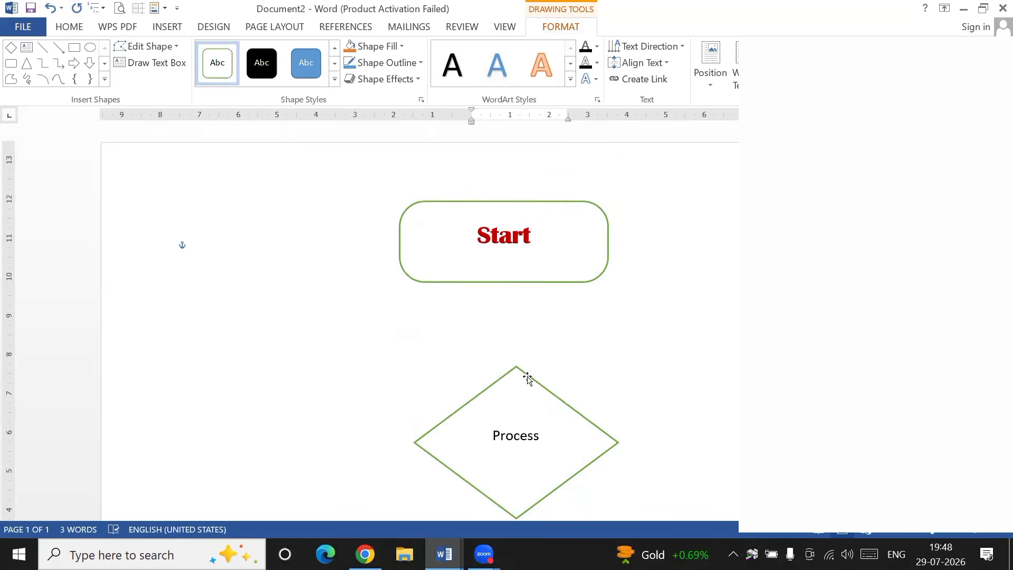
{"action": "scroll", "coordinate": [529, 359], "scroll_direction": "down", "scroll_amount": 3}
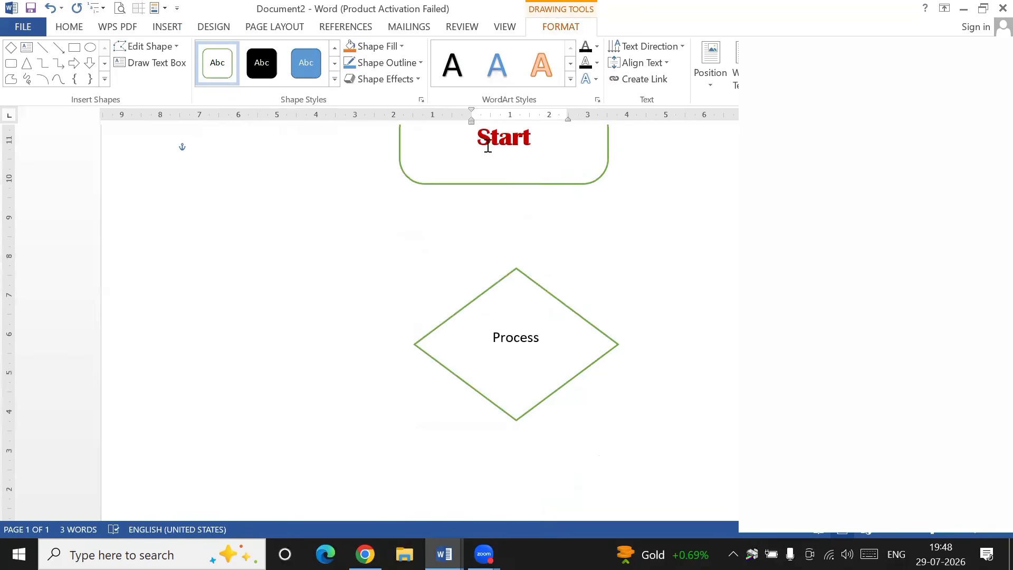
{"action": "left_click_drag", "start_coordinate": [539, 338], "coordinate": [486, 336]}
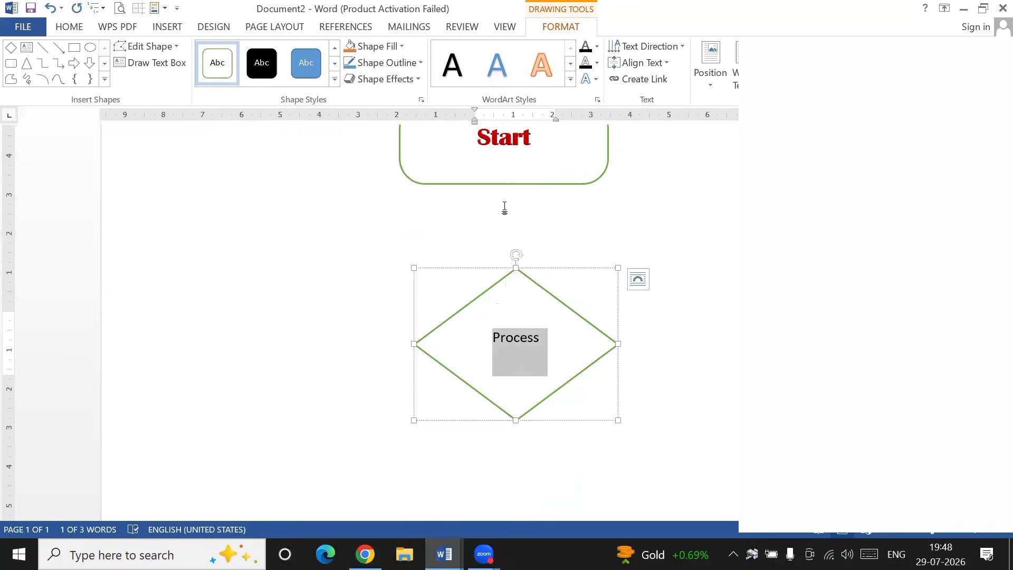
{"action": "left_click", "coordinate": [517, 137]}
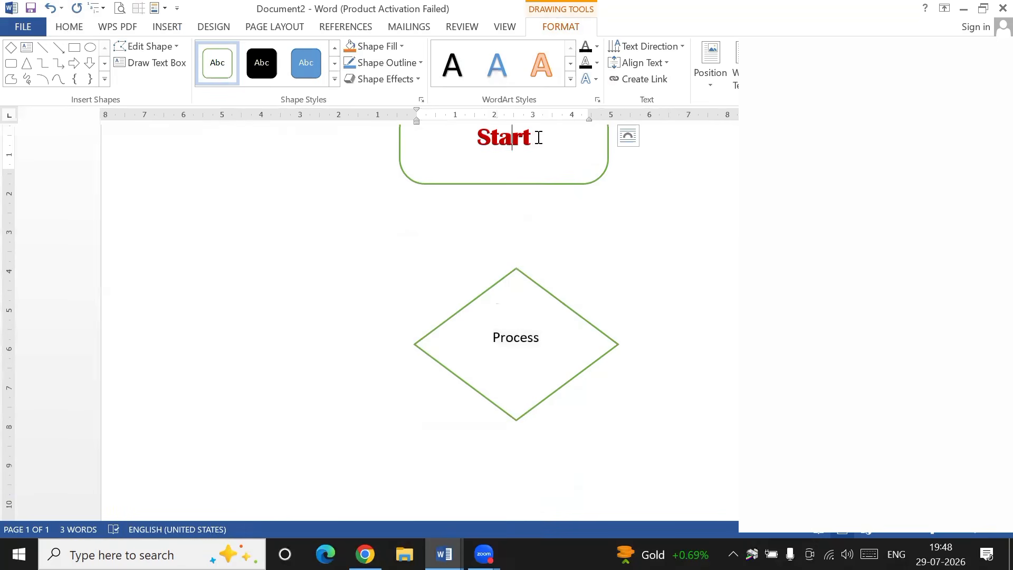
{"action": "left_click_drag", "start_coordinate": [538, 158], "coordinate": [474, 138]}
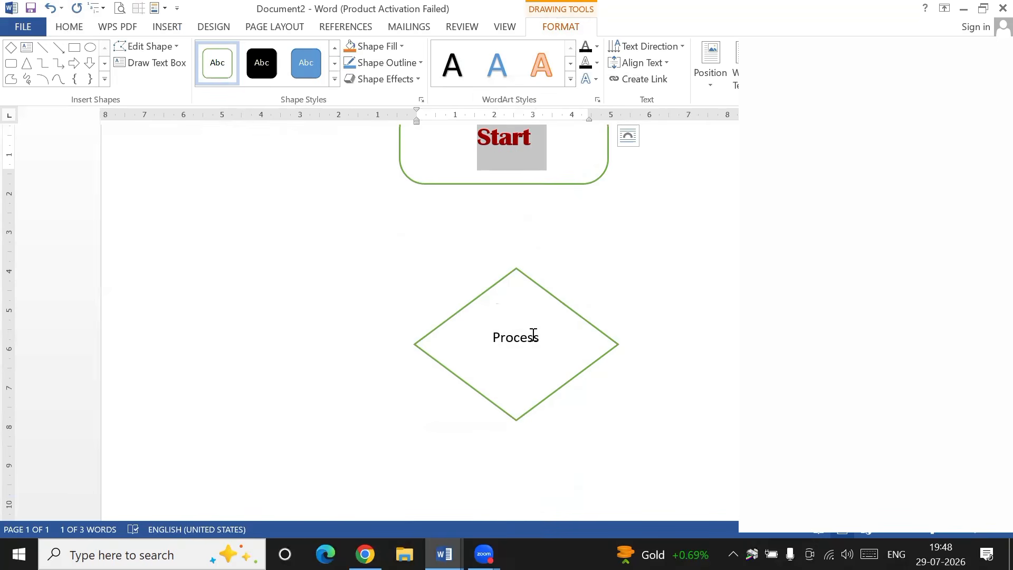
{"action": "left_click", "coordinate": [77, 24]}
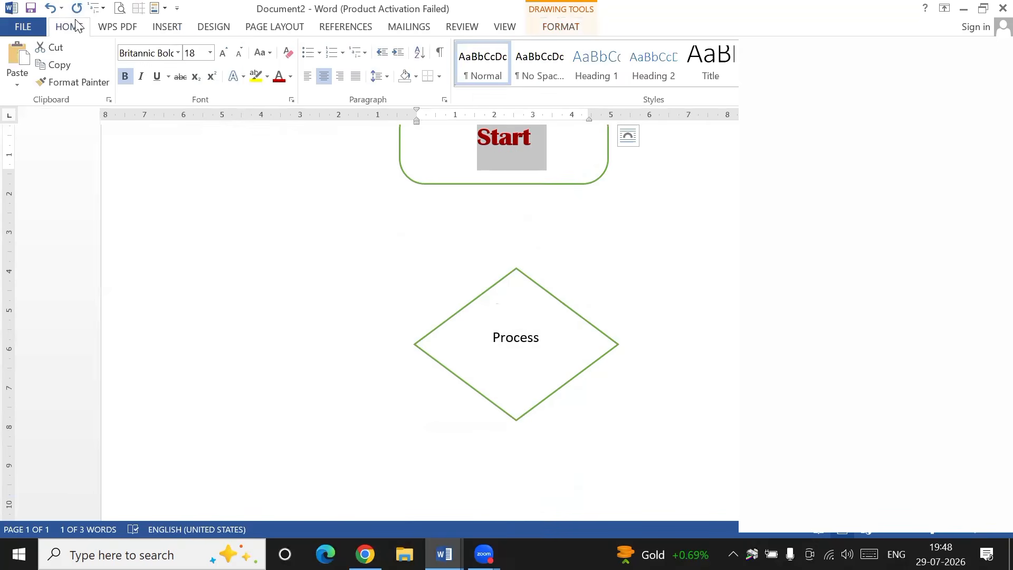
{"action": "left_click", "coordinate": [92, 84]}
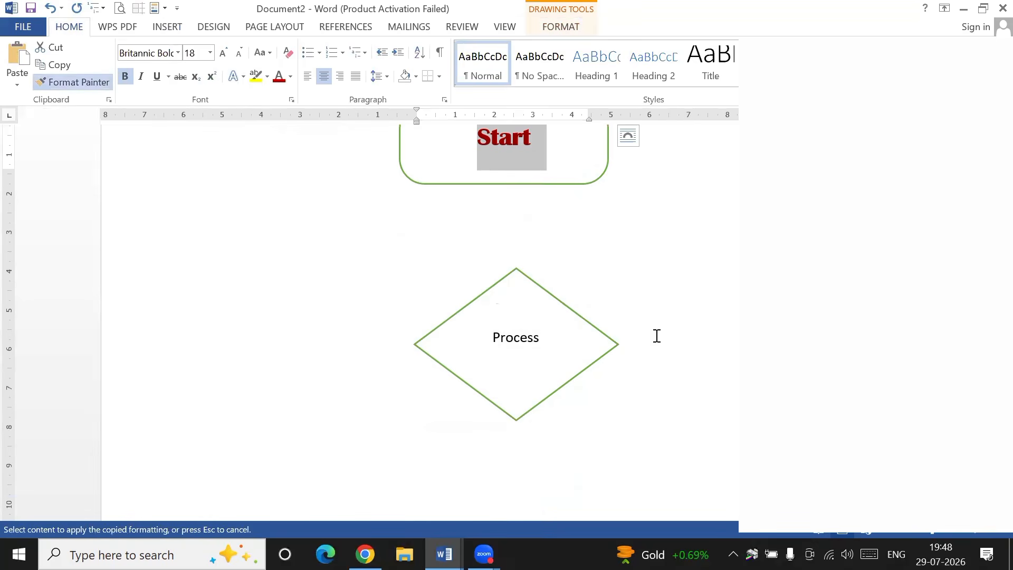
{"action": "left_click_drag", "start_coordinate": [540, 337], "coordinate": [489, 337]}
{"action": "left_click_drag", "start_coordinate": [511, 213], "coordinate": [511, 210]}
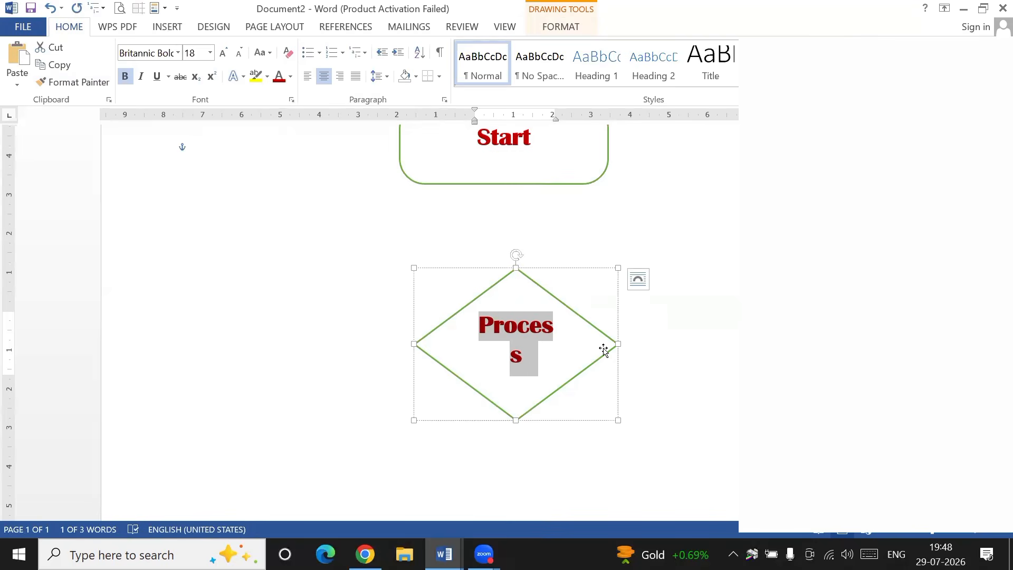
{"action": "left_click_drag", "start_coordinate": [618, 344], "coordinate": [636, 343]}
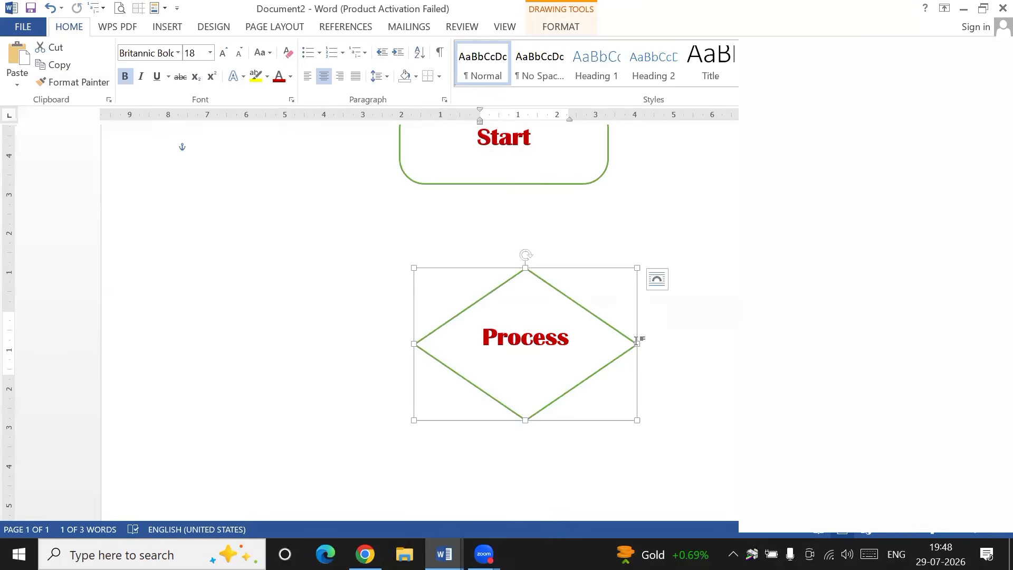
Step: Copy the "Process" text formatting onto the oval's "END" text with Format Painter
{"action": "scroll", "coordinate": [640, 340], "scroll_direction": "down", "scroll_amount": 5}
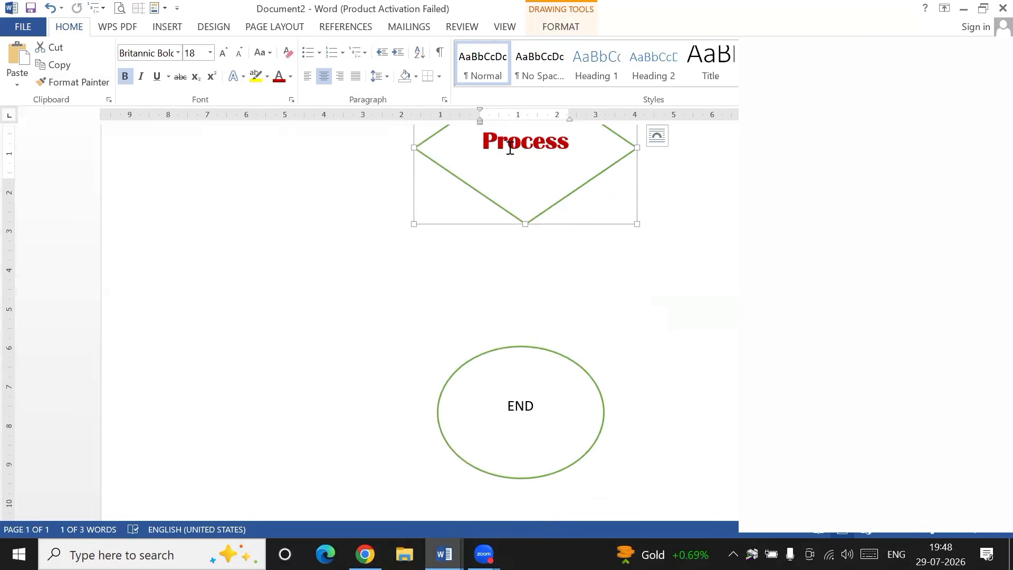
{"action": "scroll", "coordinate": [519, 144], "scroll_direction": "up", "scroll_amount": 4}
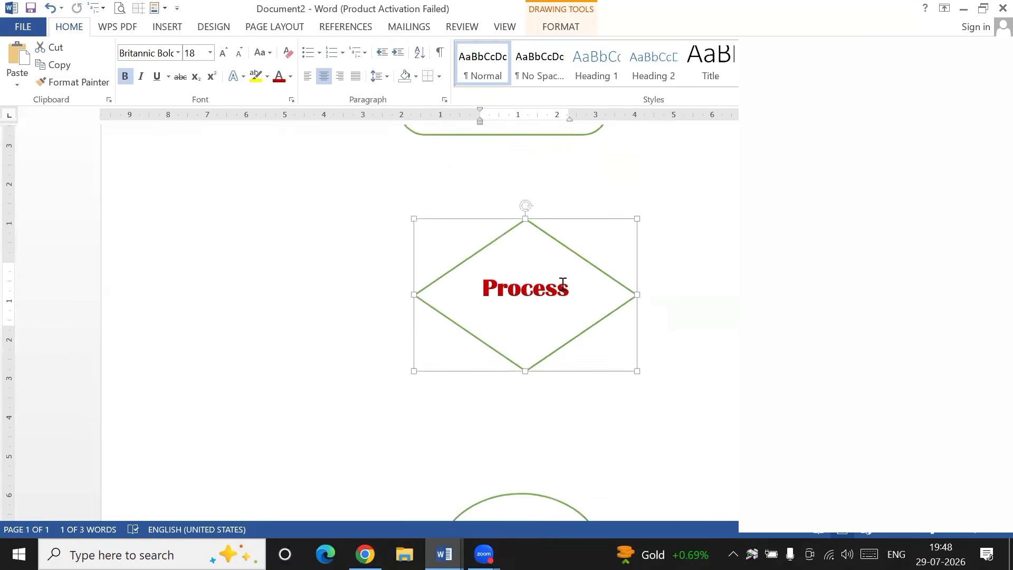
{"action": "scroll", "coordinate": [561, 284], "scroll_direction": "down", "scroll_amount": 4}
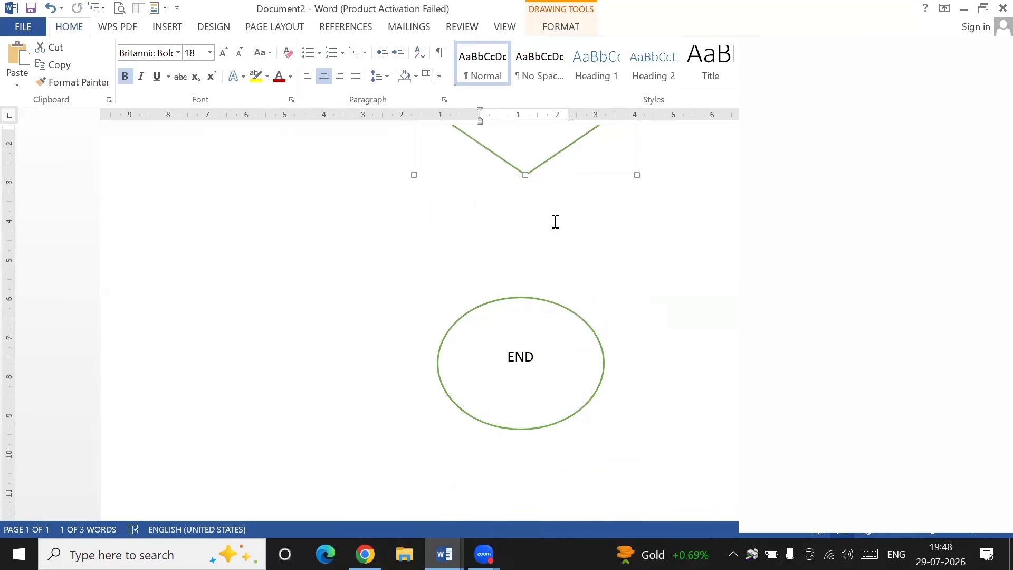
{"action": "scroll", "coordinate": [547, 309], "scroll_direction": "up", "scroll_amount": 1}
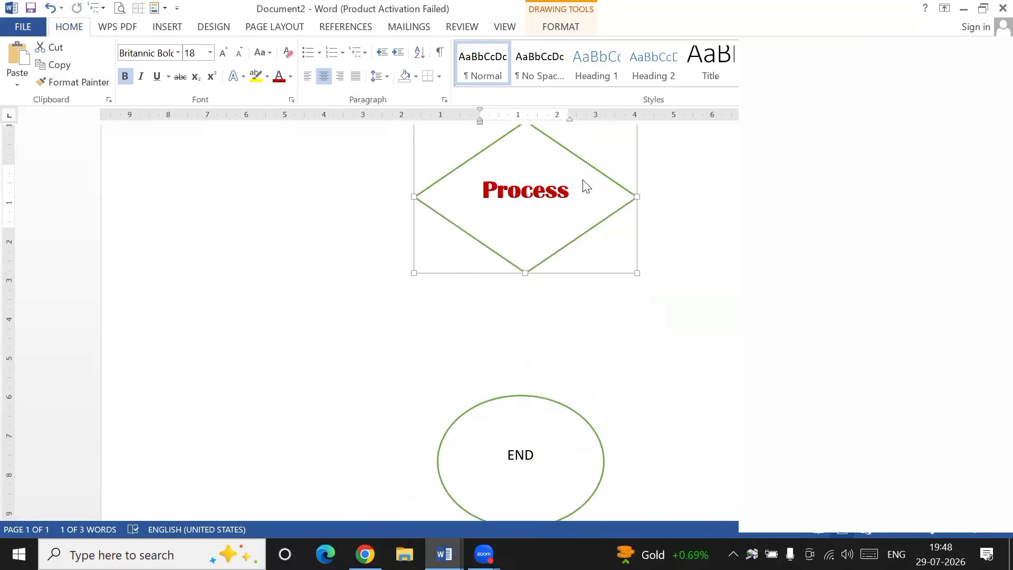
{"action": "left_click_drag", "start_coordinate": [571, 190], "coordinate": [479, 190]}
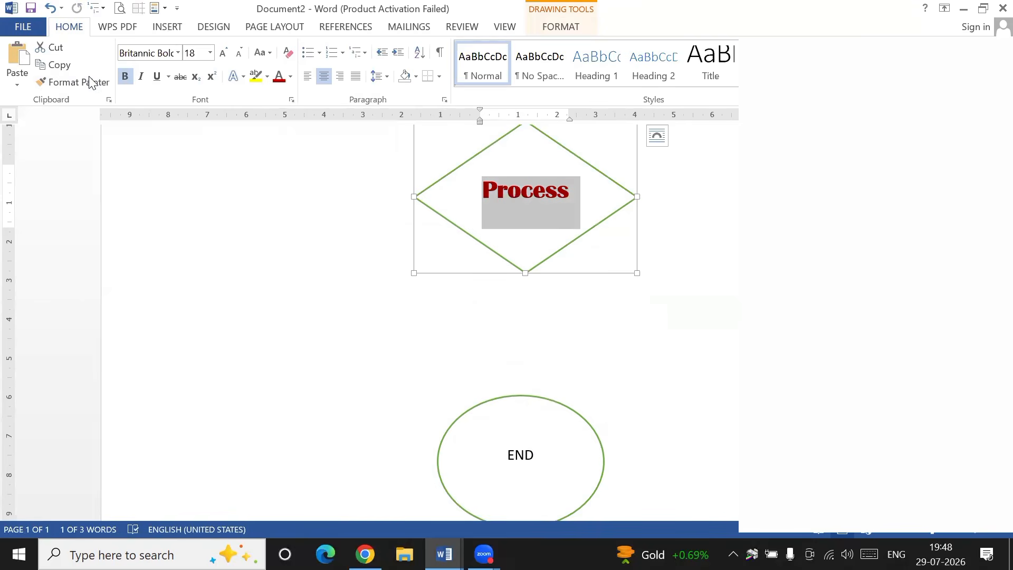
{"action": "left_click", "coordinate": [90, 79]}
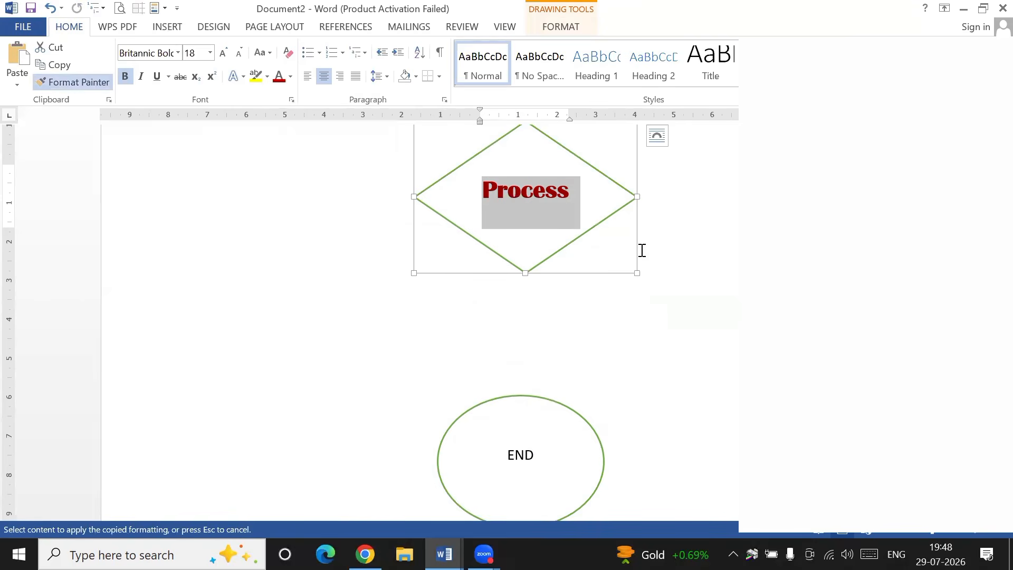
{"action": "scroll", "coordinate": [580, 279], "scroll_direction": "down", "scroll_amount": 3}
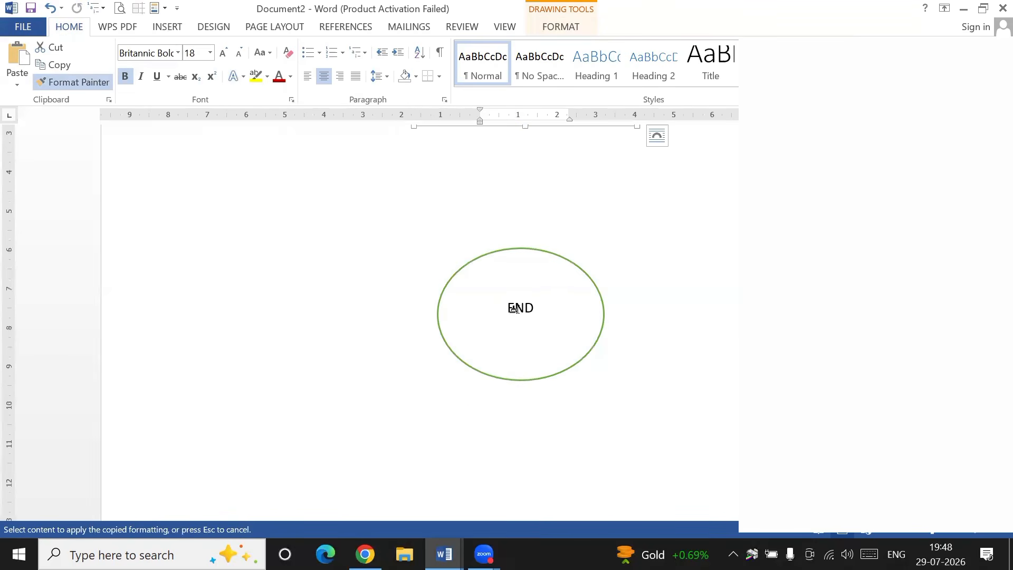
{"action": "left_click_drag", "start_coordinate": [507, 309], "coordinate": [533, 302]}
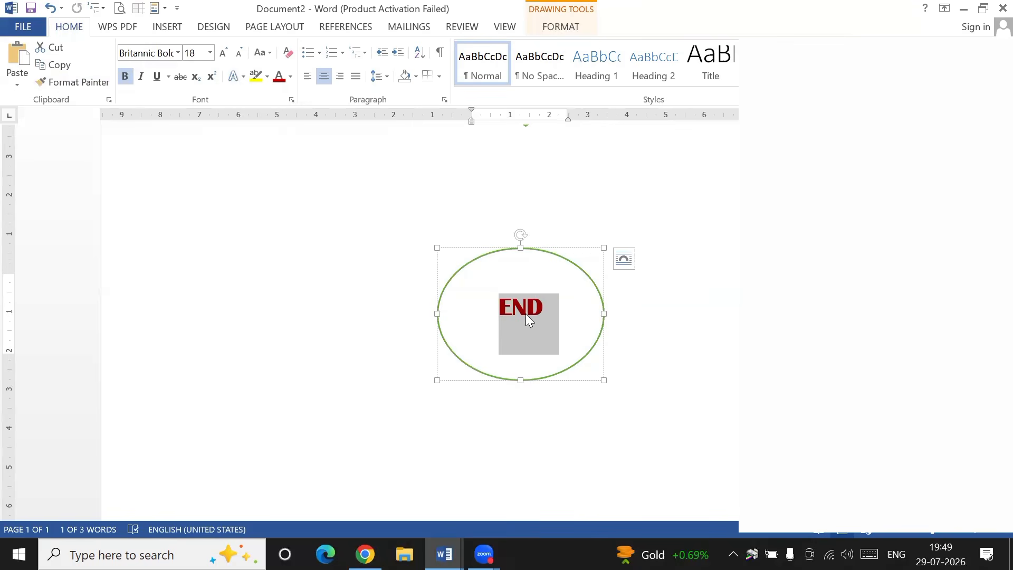
{"action": "left_click", "coordinate": [569, 290]}
{"action": "scroll", "coordinate": [570, 290], "scroll_direction": "up", "scroll_amount": 10}
{"action": "scroll", "coordinate": [570, 285], "scroll_direction": "down", "scroll_amount": 1}
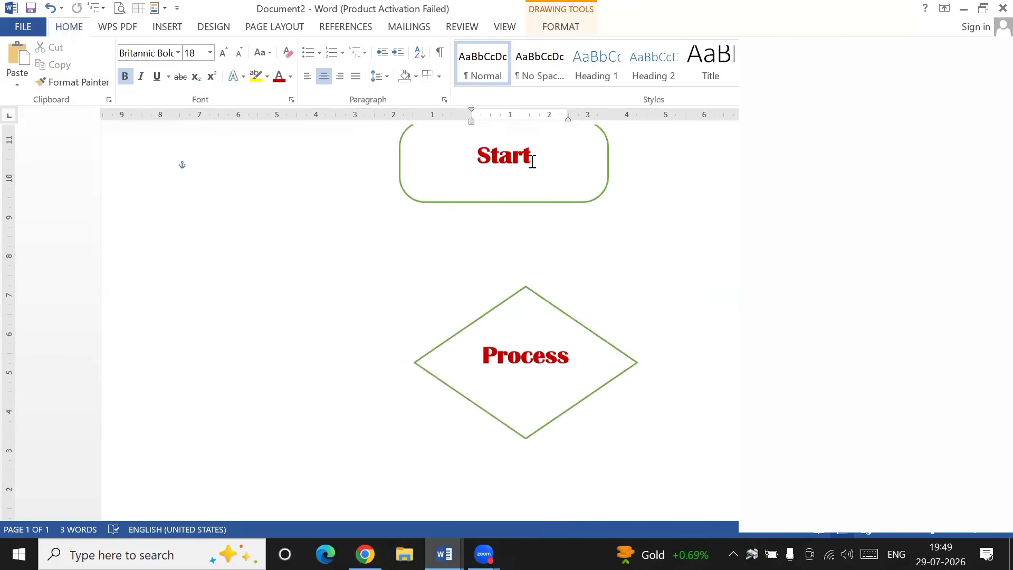
{"action": "scroll", "coordinate": [532, 162], "scroll_direction": "down", "scroll_amount": 1}
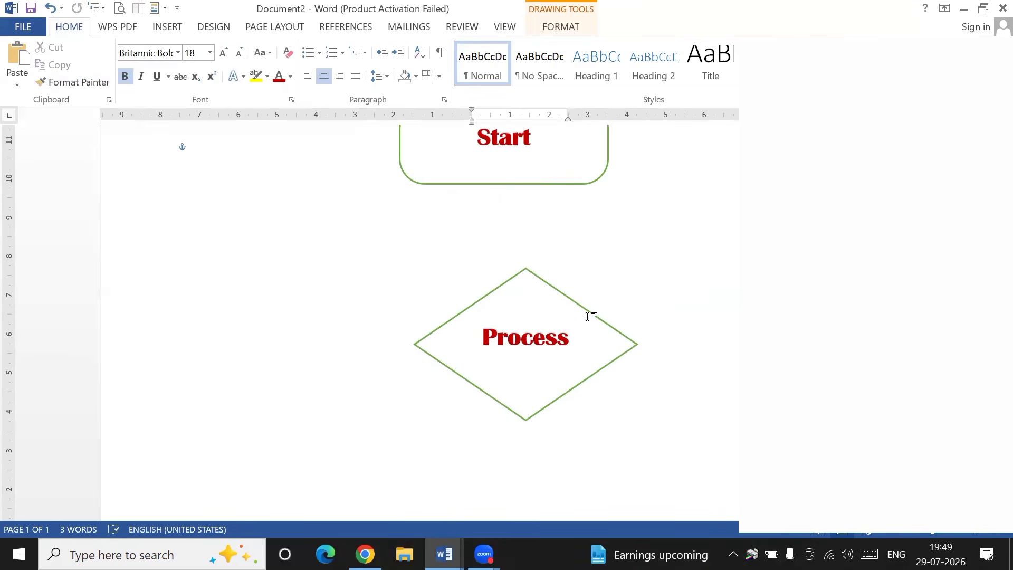
{"action": "scroll", "coordinate": [531, 263], "scroll_direction": "down", "scroll_amount": 3}
{"action": "scroll", "coordinate": [531, 263], "scroll_direction": "down", "scroll_amount": 2}
{"action": "scroll", "coordinate": [530, 284], "scroll_direction": "down", "scroll_amount": 7}
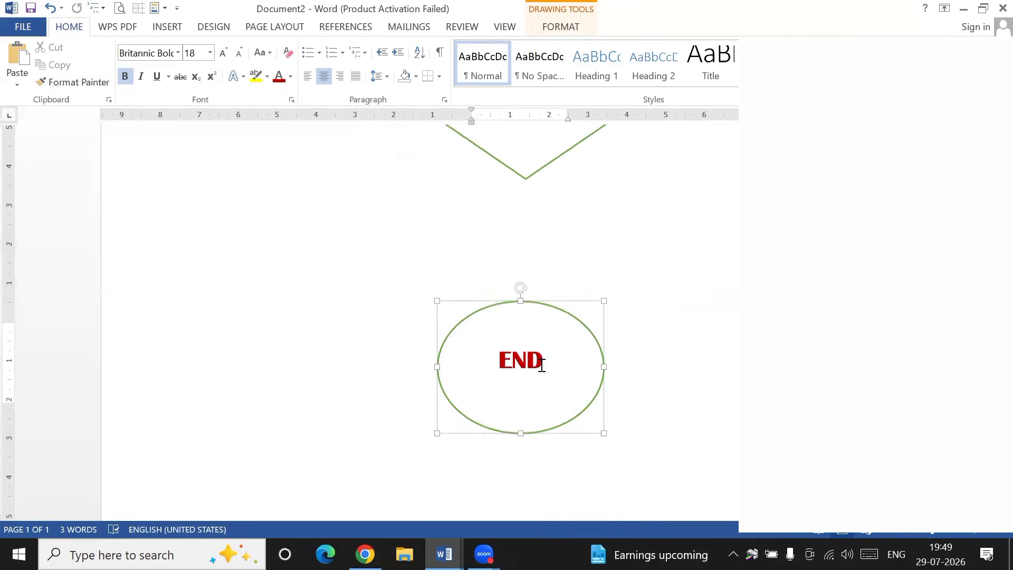
{"action": "scroll", "coordinate": [574, 331], "scroll_direction": "up", "scroll_amount": 7}
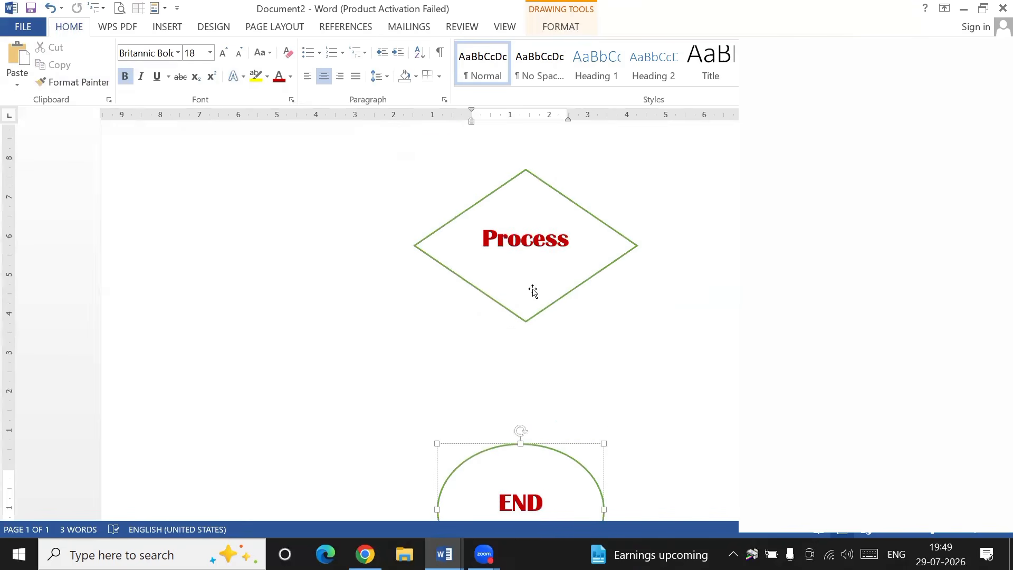
{"action": "left_click", "coordinate": [62, 82]}
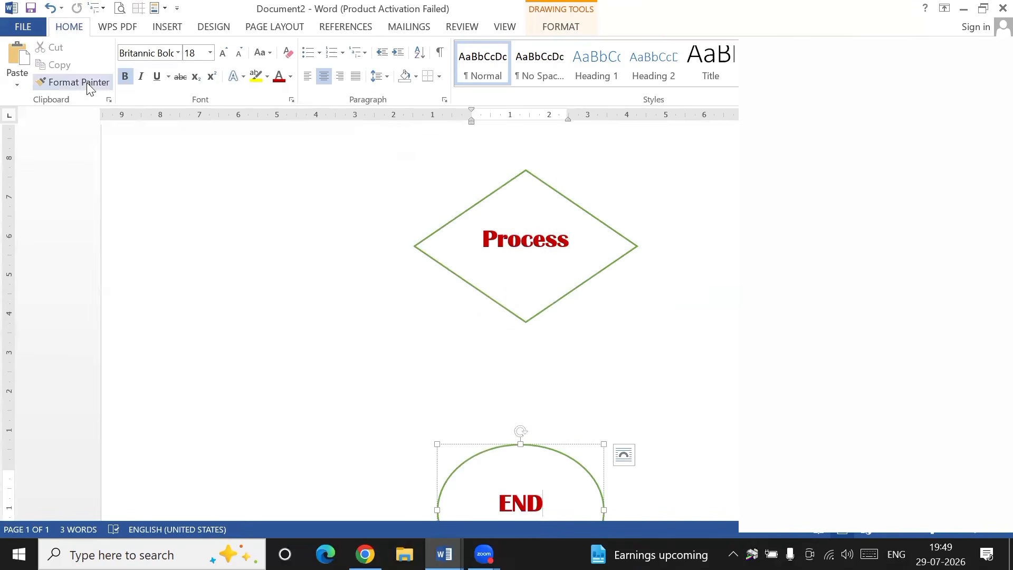
{"action": "left_click", "coordinate": [483, 242]}
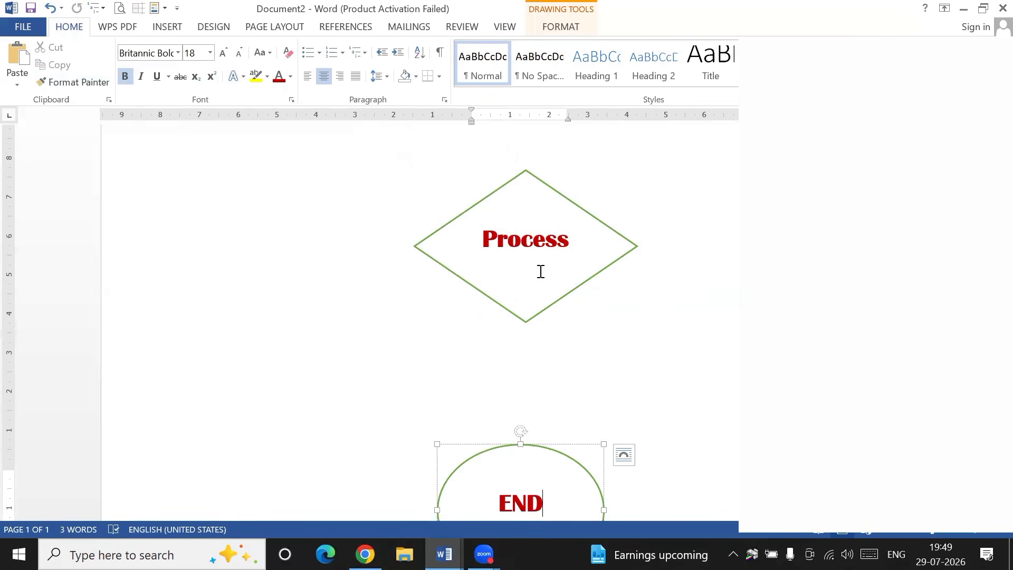
{"action": "scroll", "coordinate": [533, 270], "scroll_direction": "up", "scroll_amount": 7}
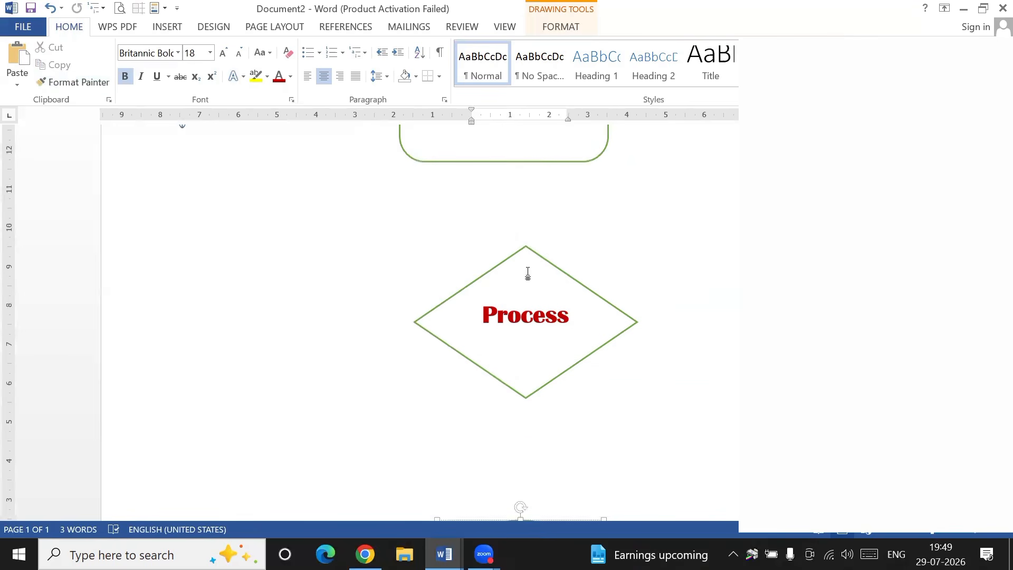
Step: Shift the Start shape about 0.3 cm to the right to align it more closely with the Process diamond
{"action": "left_click", "coordinate": [534, 346]}
{"action": "left_click", "coordinate": [563, 168]}
{"action": "left_click_drag", "start_coordinate": [560, 158], "coordinate": [570, 158]}
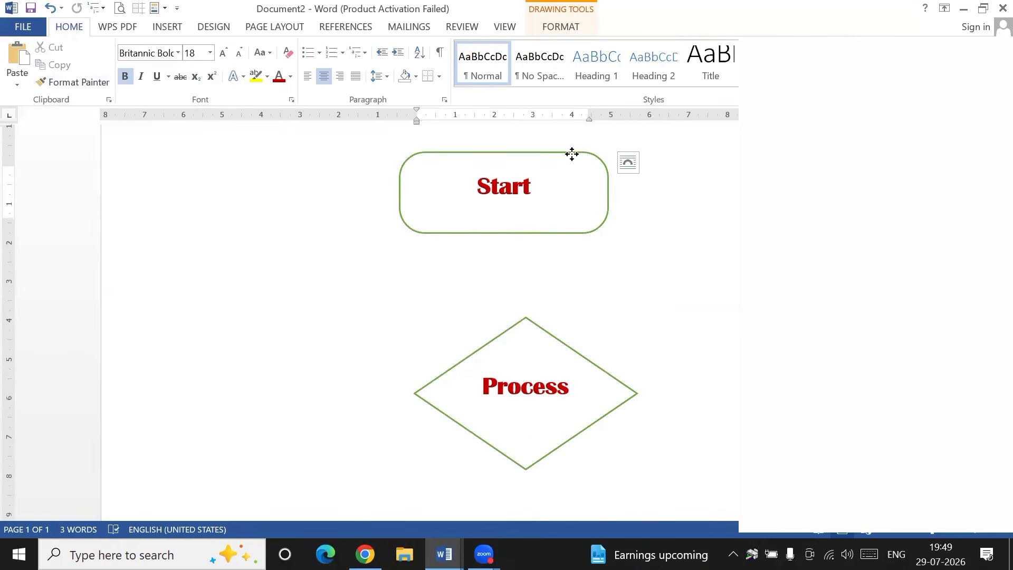
Step: Draw a straight vertical arrow from the Start shape down to the diamond and widen the diamond leftward to about 6.1 cm so its apex meets the arrow
{"action": "left_click", "coordinate": [168, 28]}
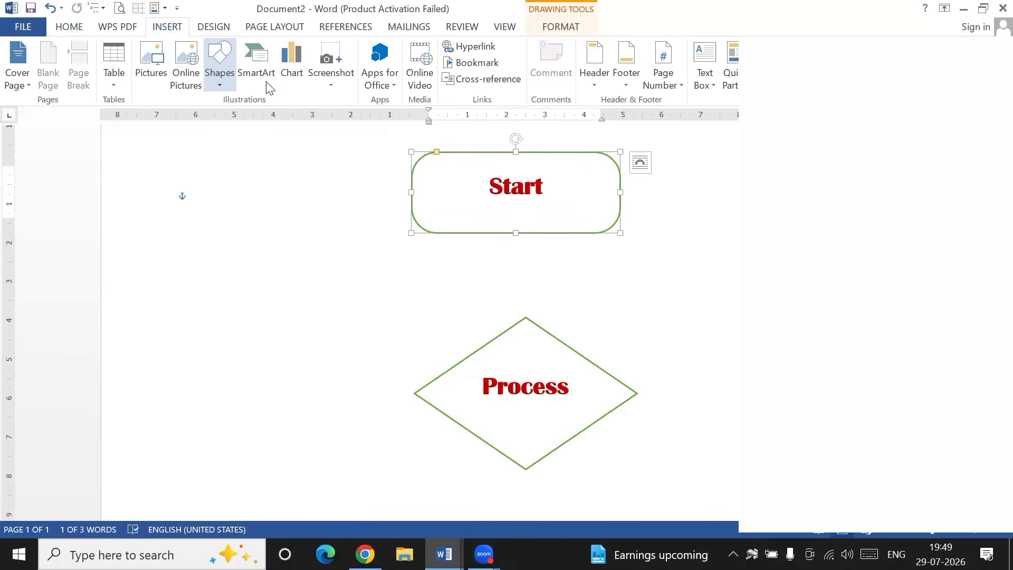
{"action": "left_click", "coordinate": [221, 84]}
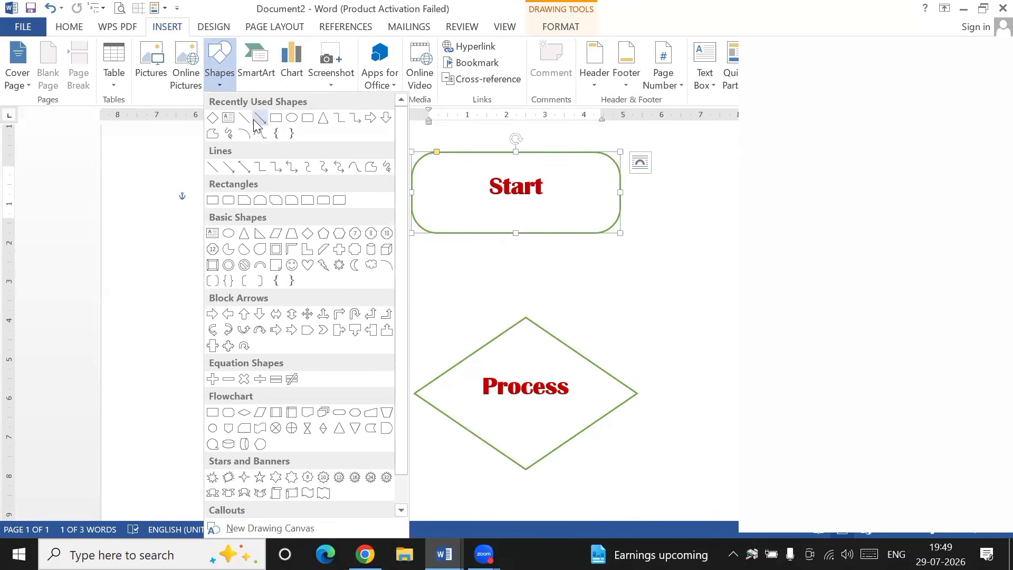
{"action": "left_click", "coordinate": [255, 120]}
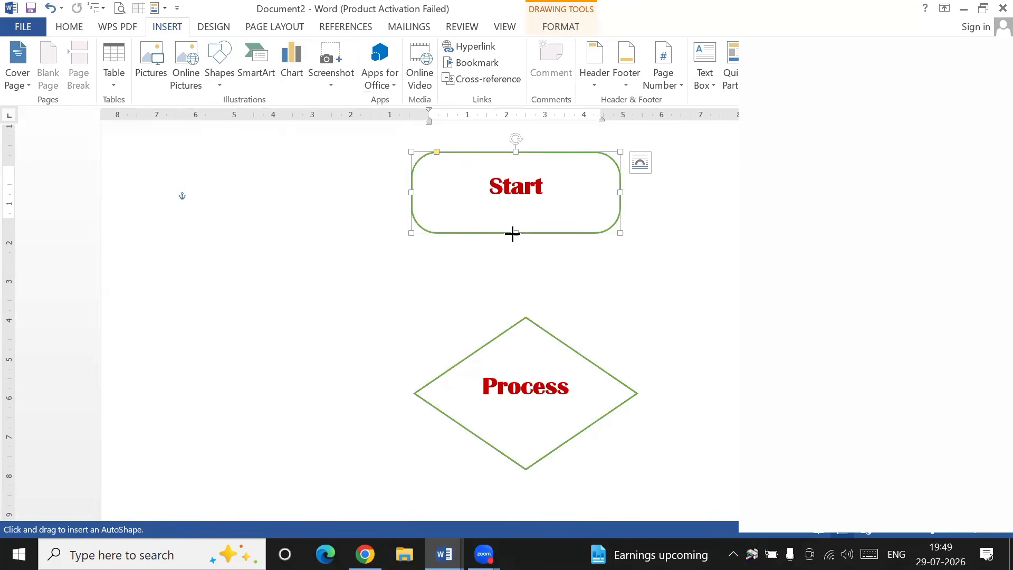
{"action": "left_click_drag", "start_coordinate": [516, 232], "coordinate": [520, 307]}
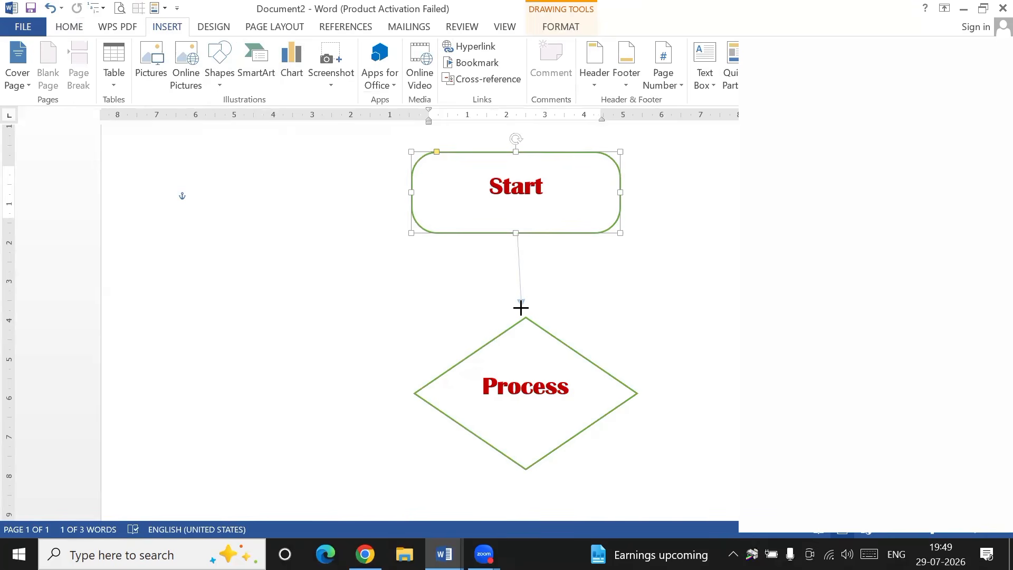
{"action": "left_click_drag", "start_coordinate": [521, 307], "coordinate": [517, 318]}
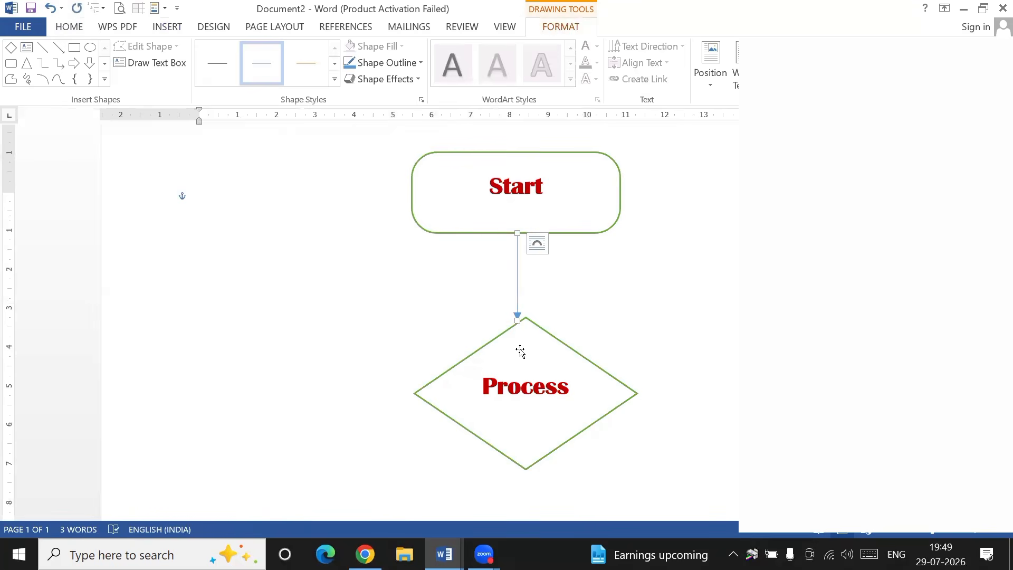
{"action": "left_click", "coordinate": [520, 351]}
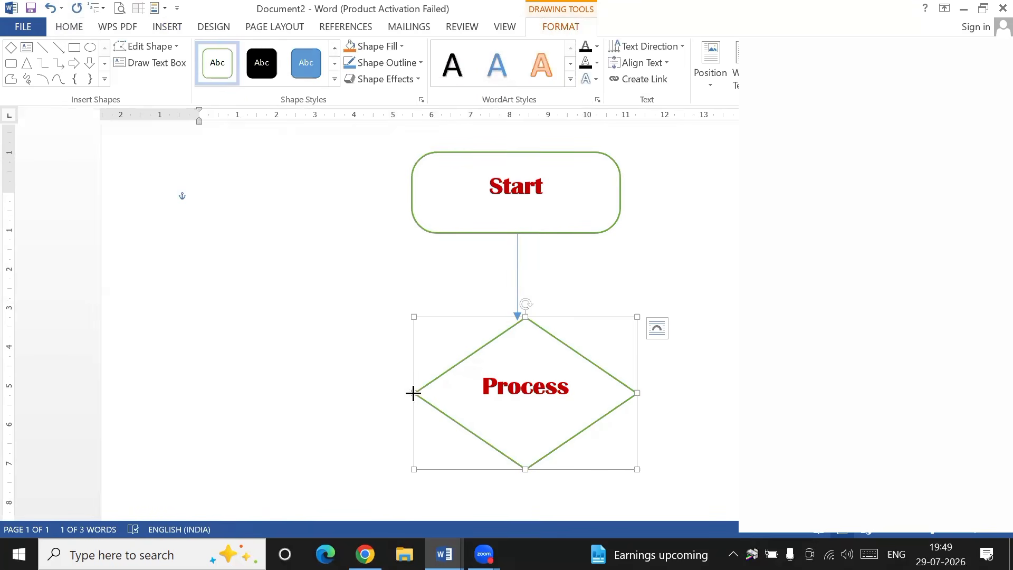
{"action": "left_click_drag", "start_coordinate": [413, 392], "coordinate": [400, 392]}
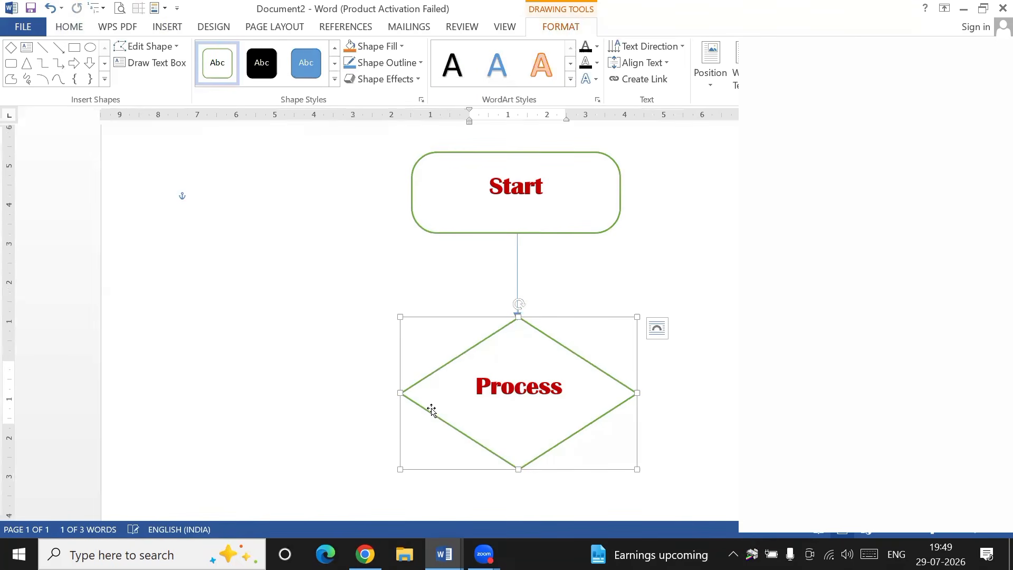
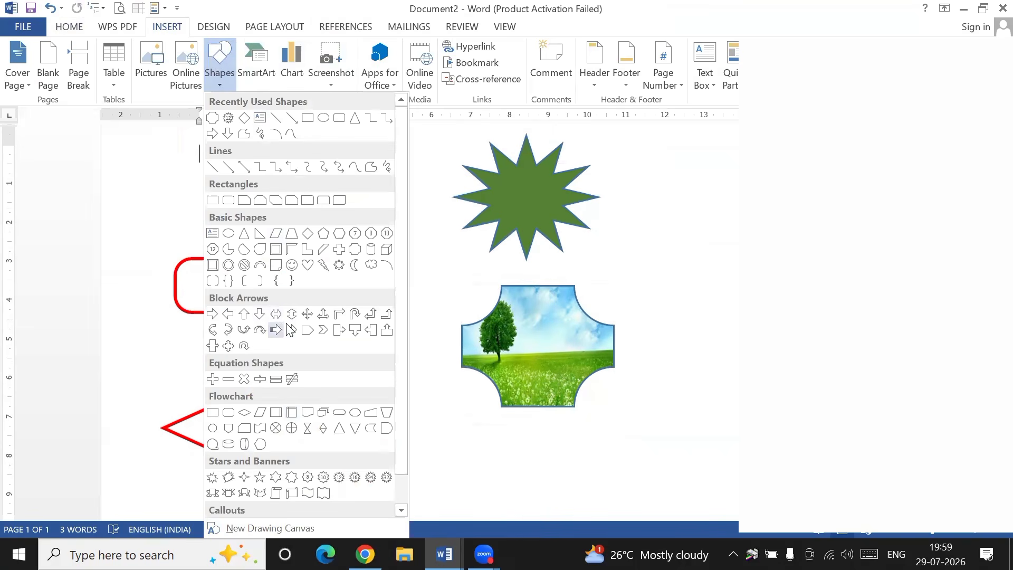
Step: Draw a quad arrow callout about 5.53 cm wide and 4.88 cm high below the picture-filled shape and slim its arrow shafts
{"action": "left_click", "coordinate": [228, 348]}
{"action": "scroll", "coordinate": [569, 319], "scroll_direction": "down", "scroll_amount": 4}
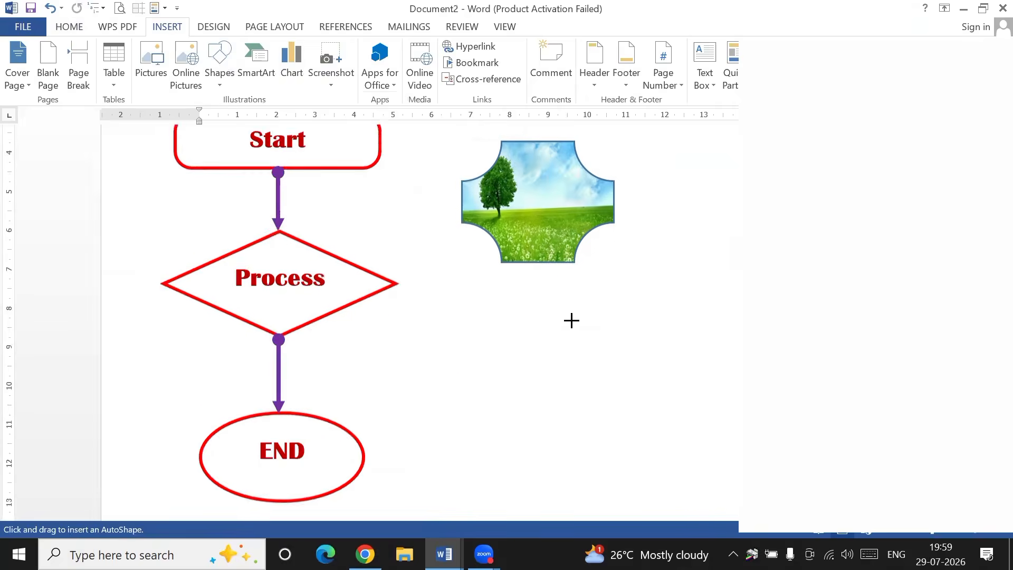
{"action": "left_click_drag", "start_coordinate": [479, 259], "coordinate": [695, 449]}
{"action": "left_click_drag", "start_coordinate": [570, 355], "coordinate": [538, 344]}
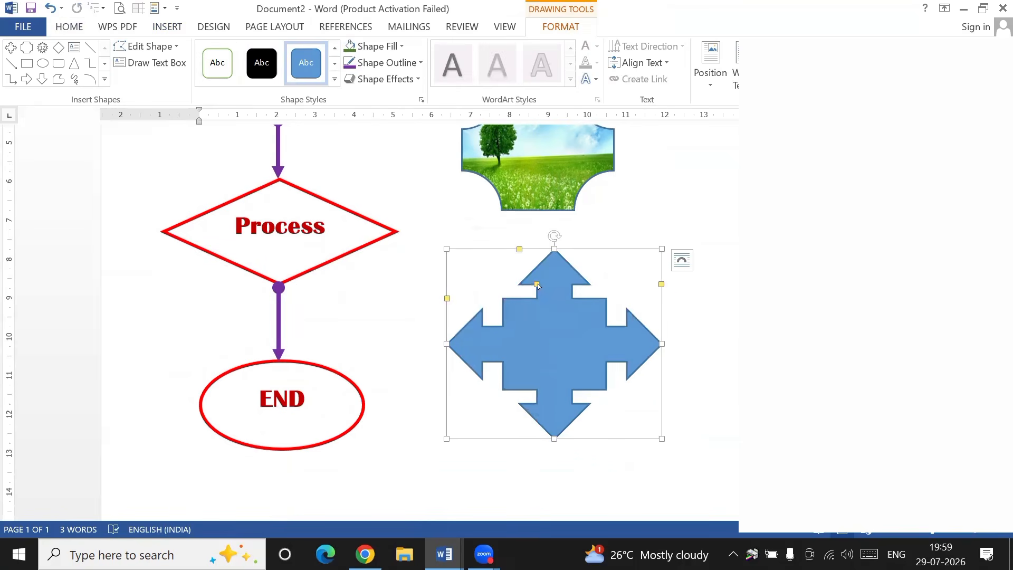
{"action": "mouse_move", "coordinate": [537, 283]}
{"action": "left_mouse_down"}
{"action": "mouse_move", "coordinate": [543, 293]}
{"action": "mouse_move", "coordinate": [542, 284]}
{"action": "left_mouse_up"}
Step: Open the detailed gradient settings for the quad arrow callout and apply a gradient fill
{"action": "left_click", "coordinate": [396, 46]}
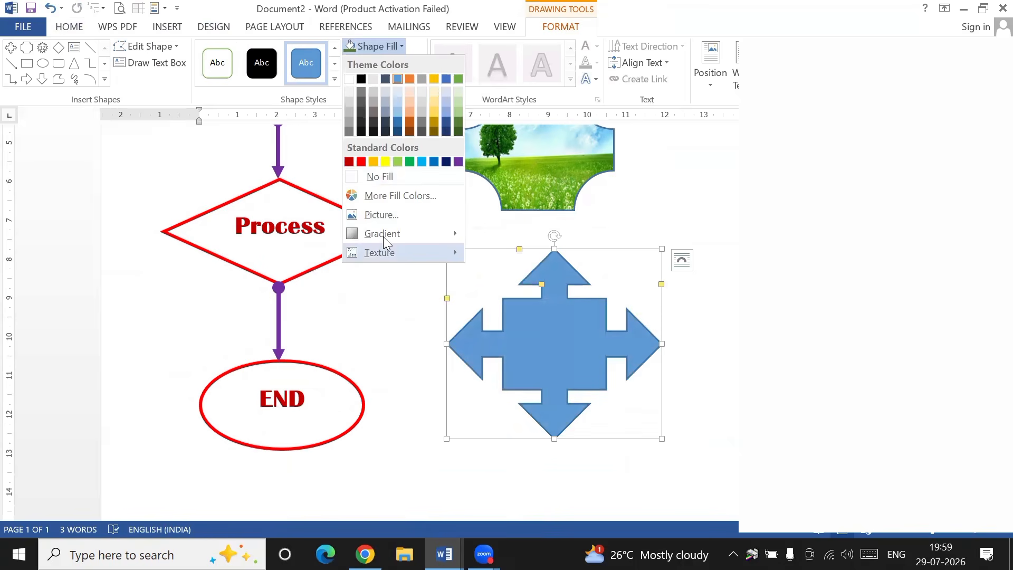
{"action": "mouse_move", "coordinate": [383, 236]}
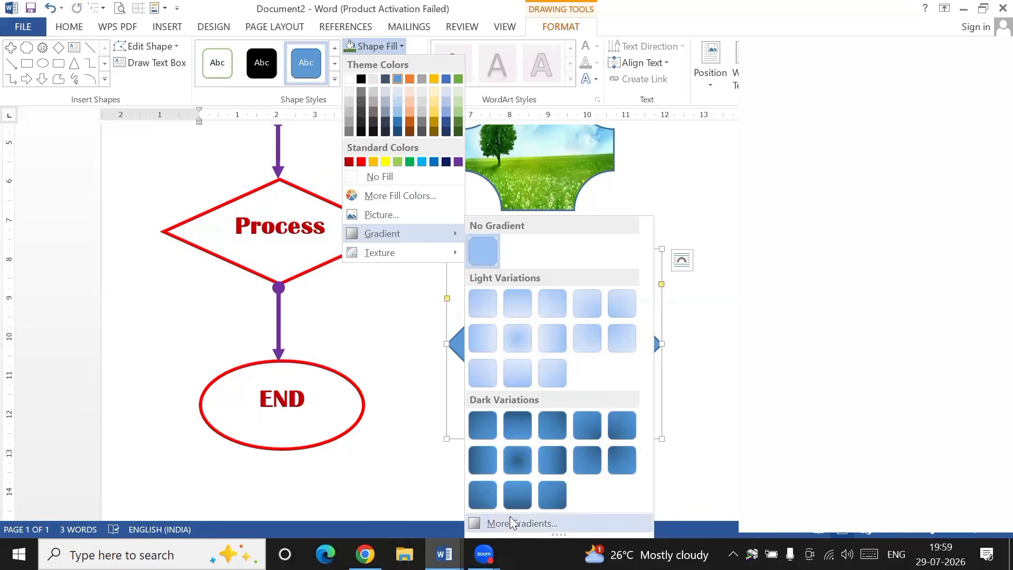
{"action": "left_click", "coordinate": [546, 523]}
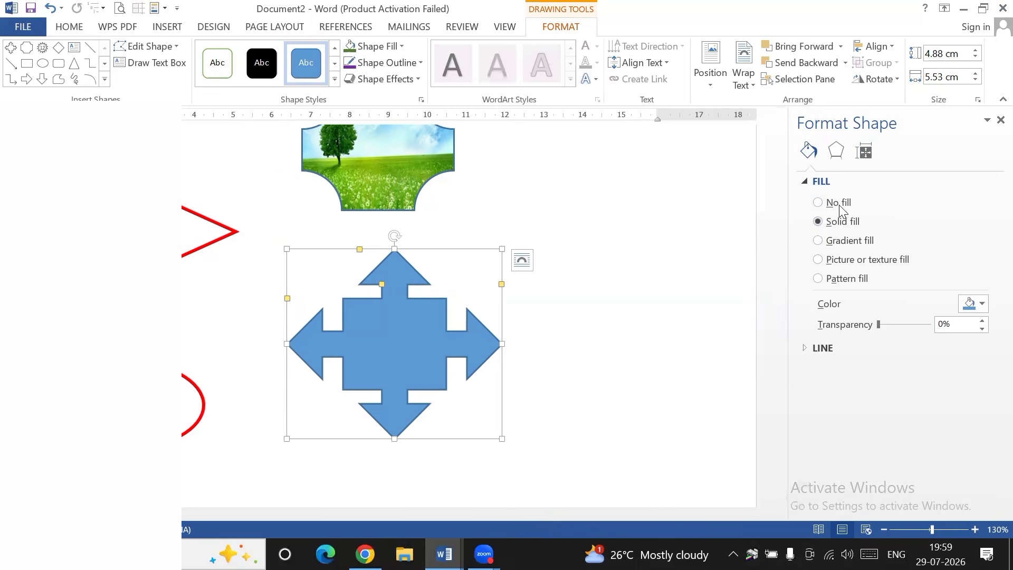
{"action": "left_click", "coordinate": [850, 241]}
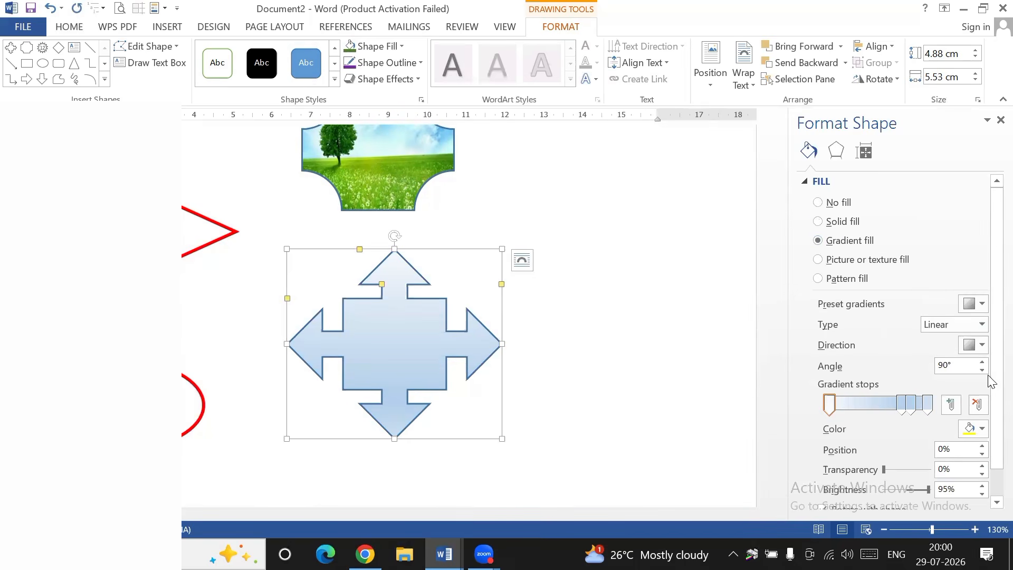
Step: Space out the crowded gradient stops of the callout's fill and remove the second stop
{"action": "scroll", "coordinate": [990, 417], "scroll_direction": "down", "scroll_amount": 1}
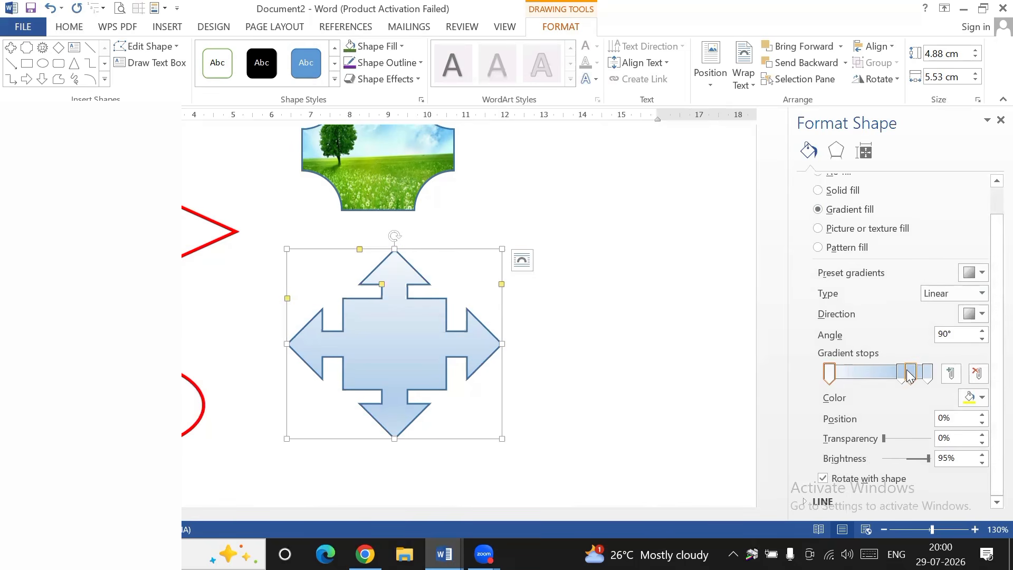
{"action": "left_click_drag", "start_coordinate": [905, 375], "coordinate": [855, 373]}
{"action": "left_click", "coordinate": [865, 373]}
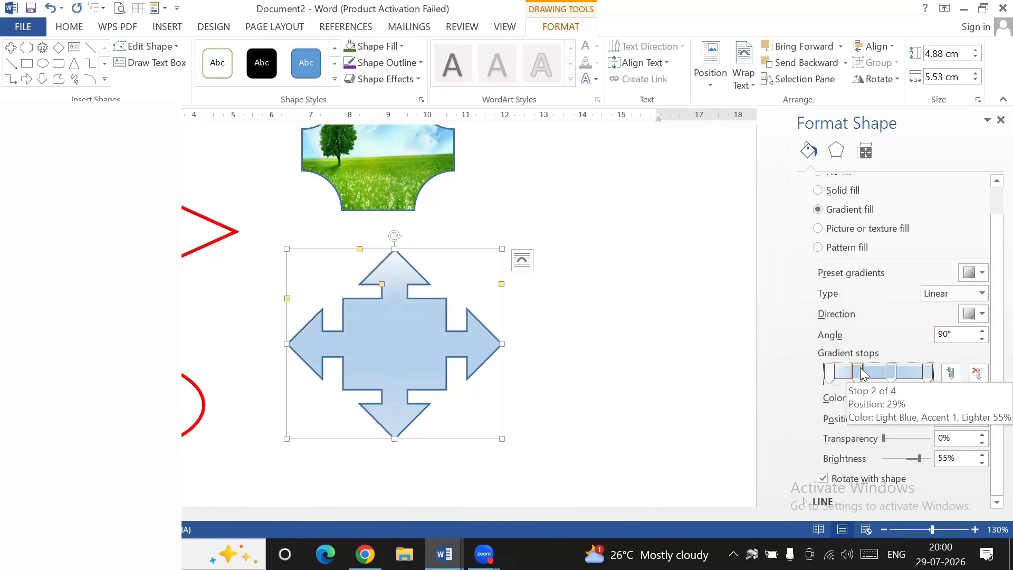
{"action": "left_click", "coordinate": [976, 375]}
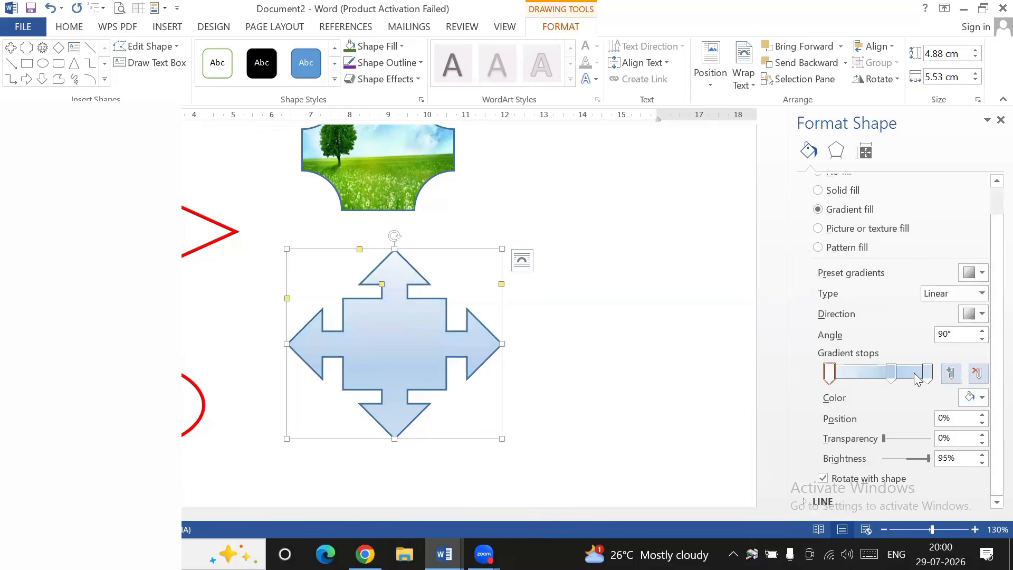
Step: Move the middle gradient stop to 46% and color it standard yellow
{"action": "left_click_drag", "start_coordinate": [890, 375], "coordinate": [874, 375]}
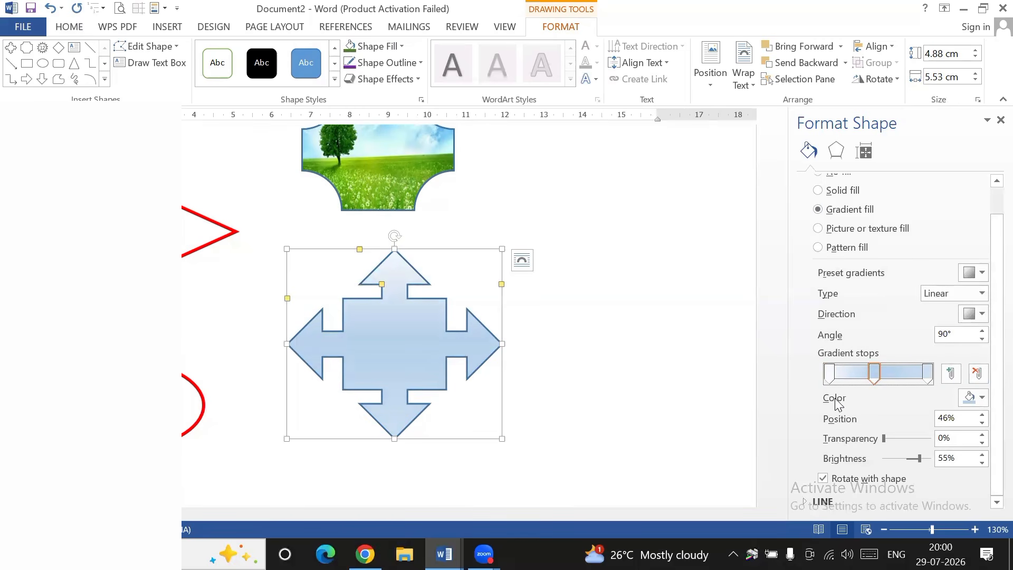
{"action": "left_click", "coordinate": [981, 398]}
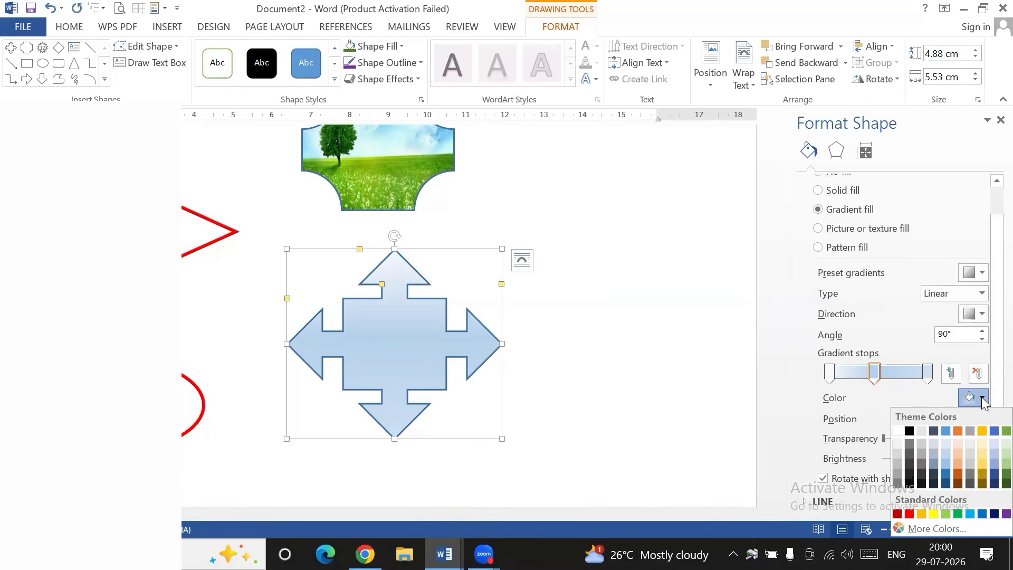
{"action": "left_click", "coordinate": [934, 513]}
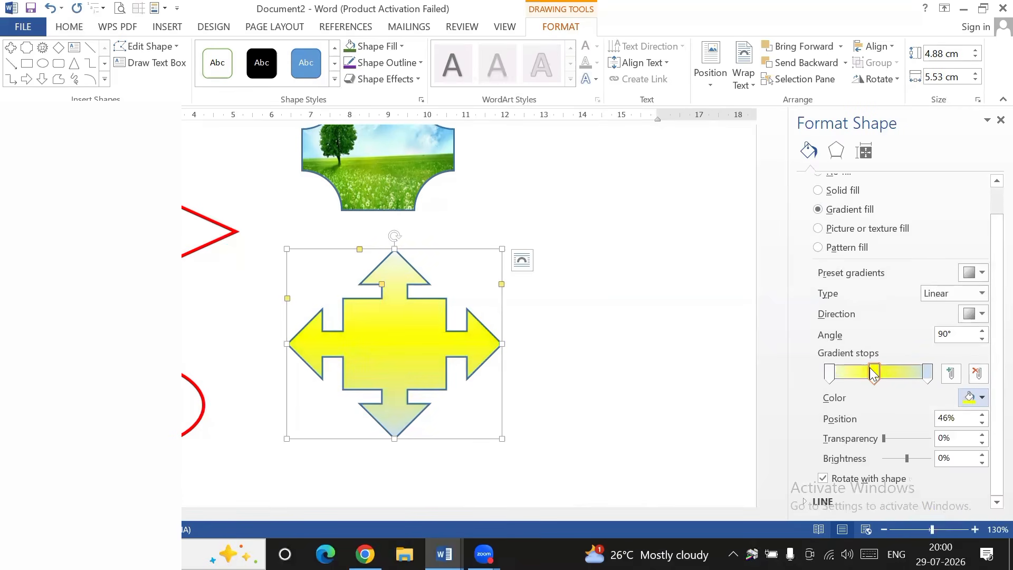
Step: Color the first gradient stop of the callout's fill standard red
{"action": "left_click", "coordinate": [832, 374]}
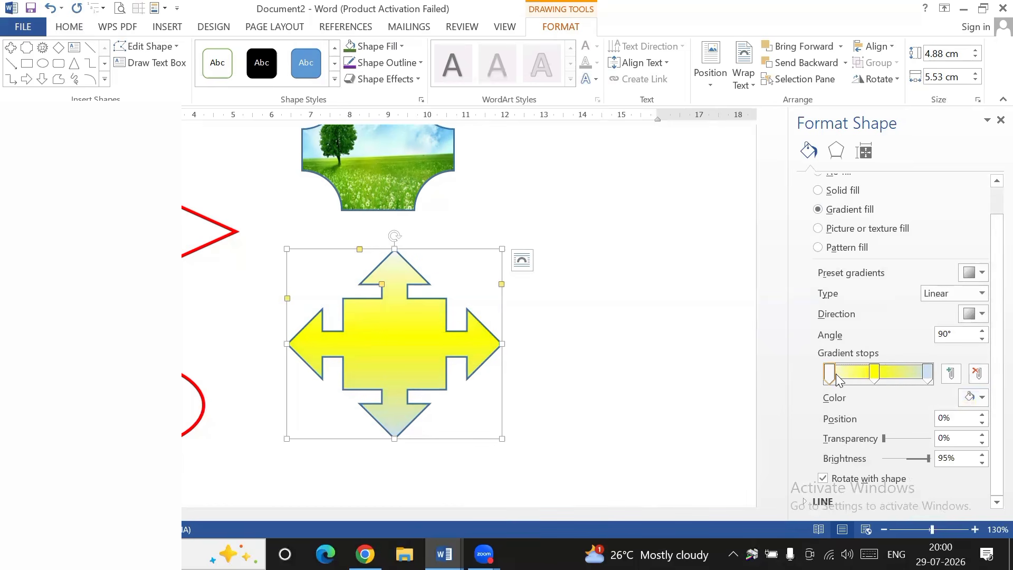
{"action": "left_click", "coordinate": [987, 399]}
{"action": "left_click", "coordinate": [911, 513]}
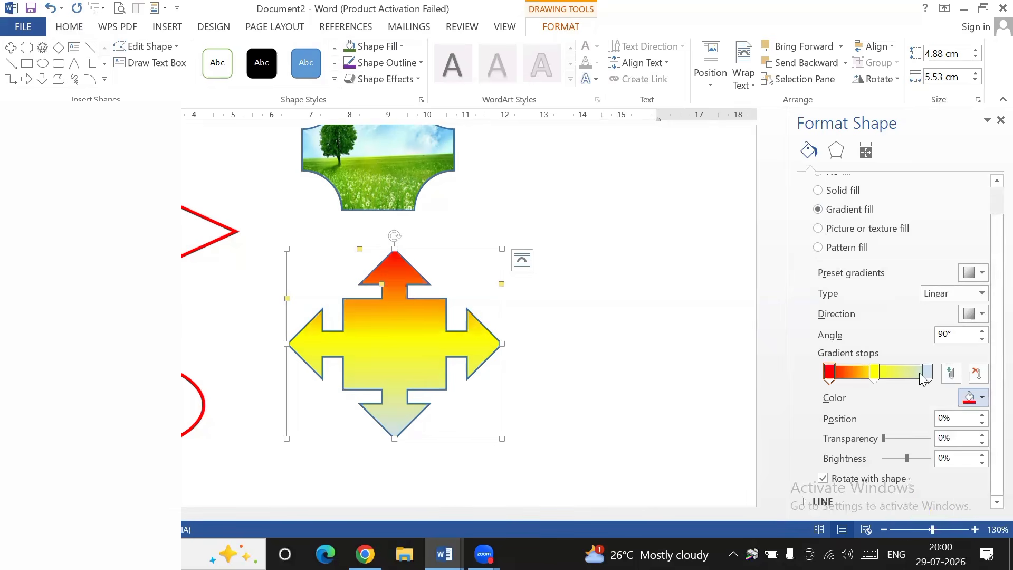
Step: Color the last gradient stop, at the 100% position, standard purple
{"action": "left_click", "coordinate": [929, 374]}
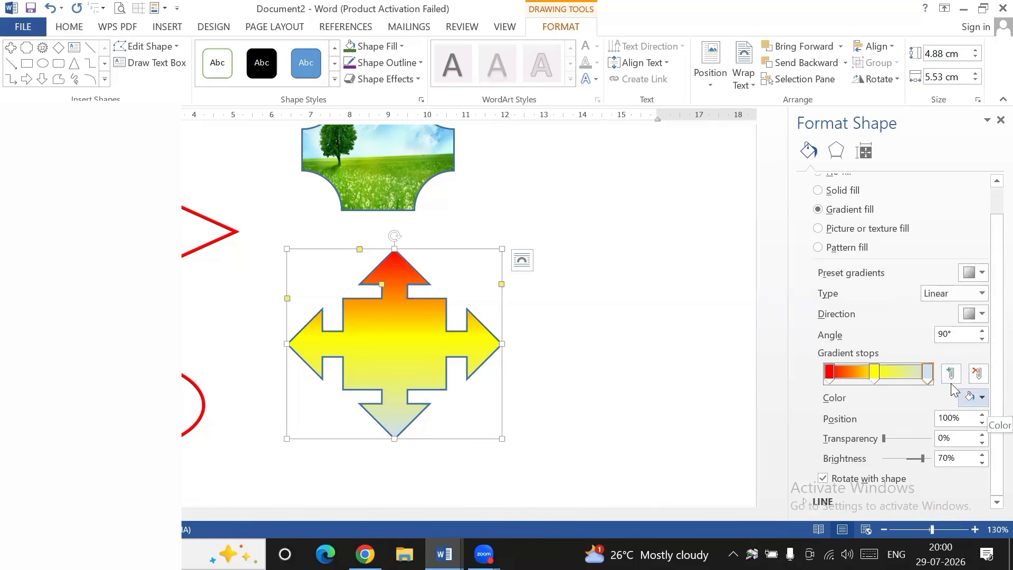
{"action": "left_click", "coordinate": [980, 403]}
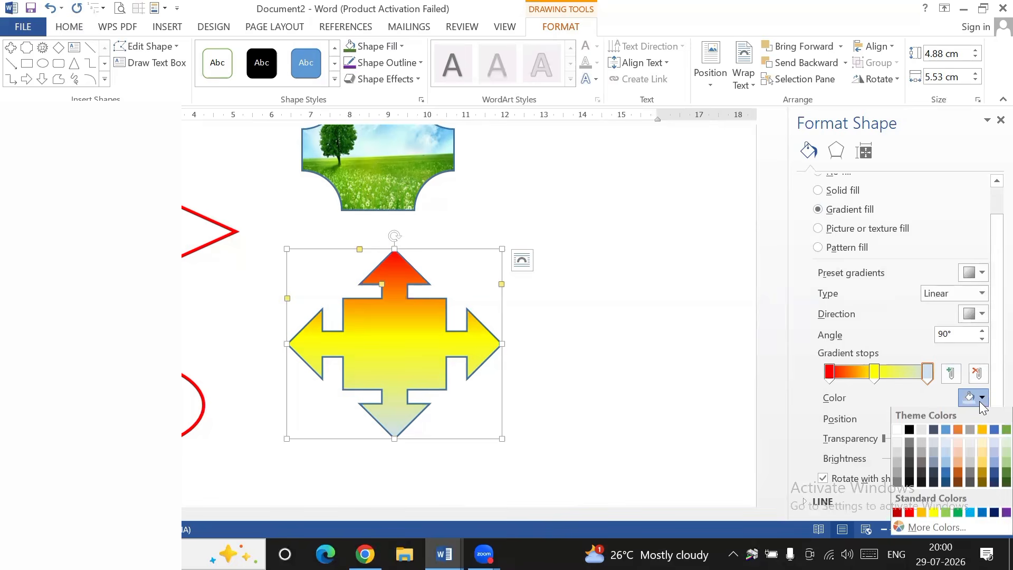
{"action": "left_click", "coordinate": [1006, 514]}
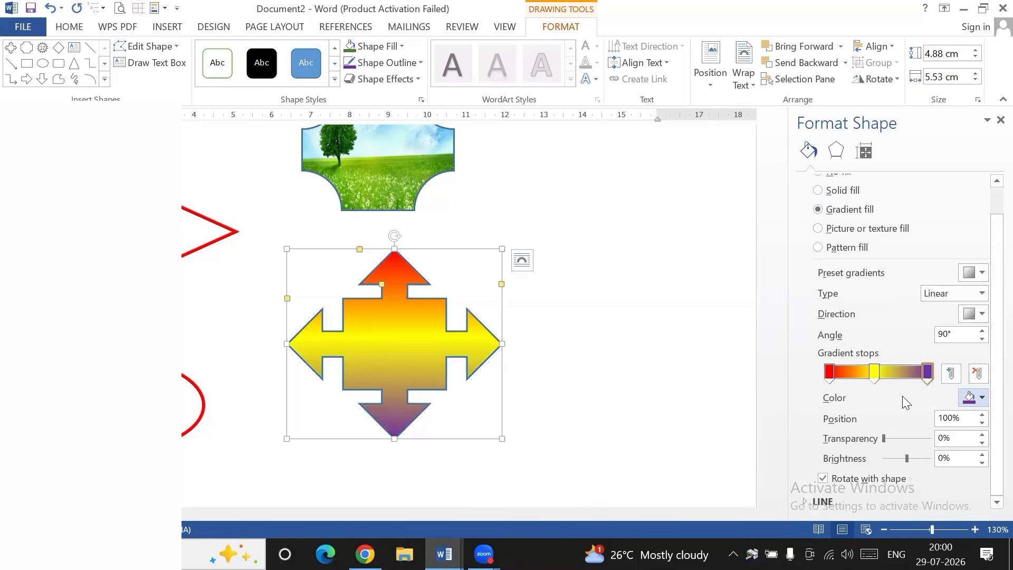
Step: Set the first gradient stop, at the 0% position, to the theme's light gold with 60% brightness
{"action": "left_click", "coordinate": [832, 376]}
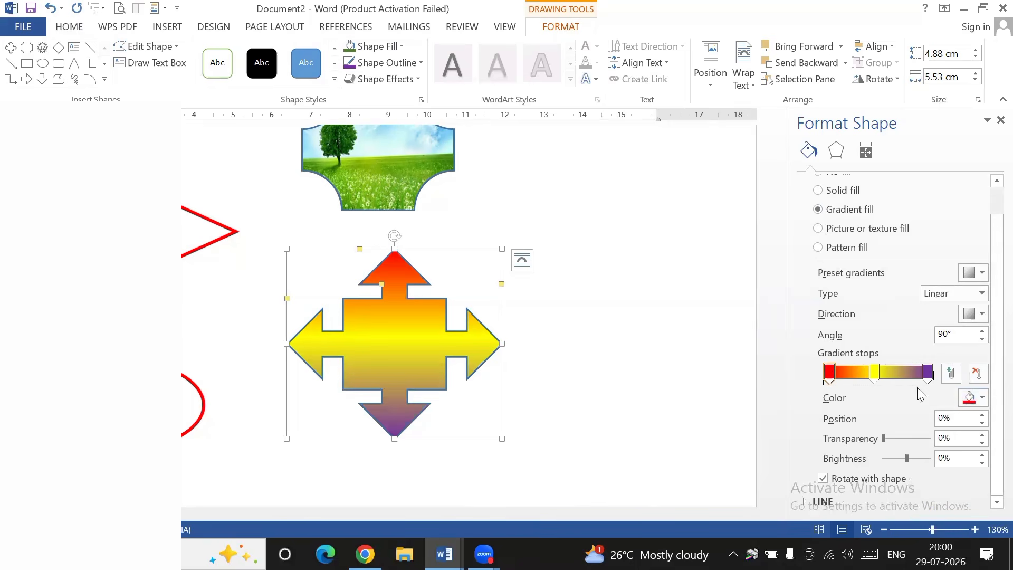
{"action": "left_click", "coordinate": [983, 405]}
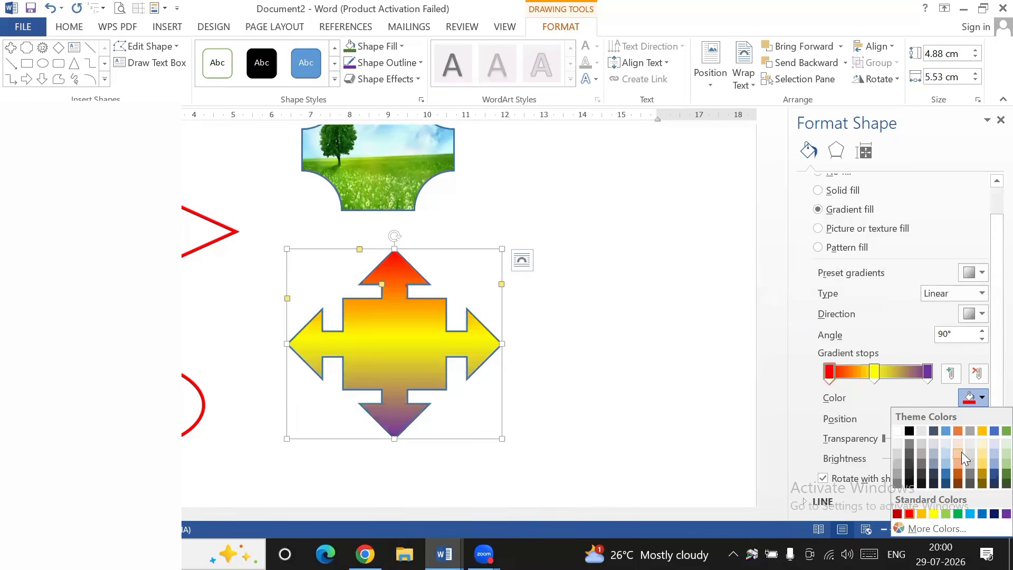
{"action": "left_click", "coordinate": [983, 452]}
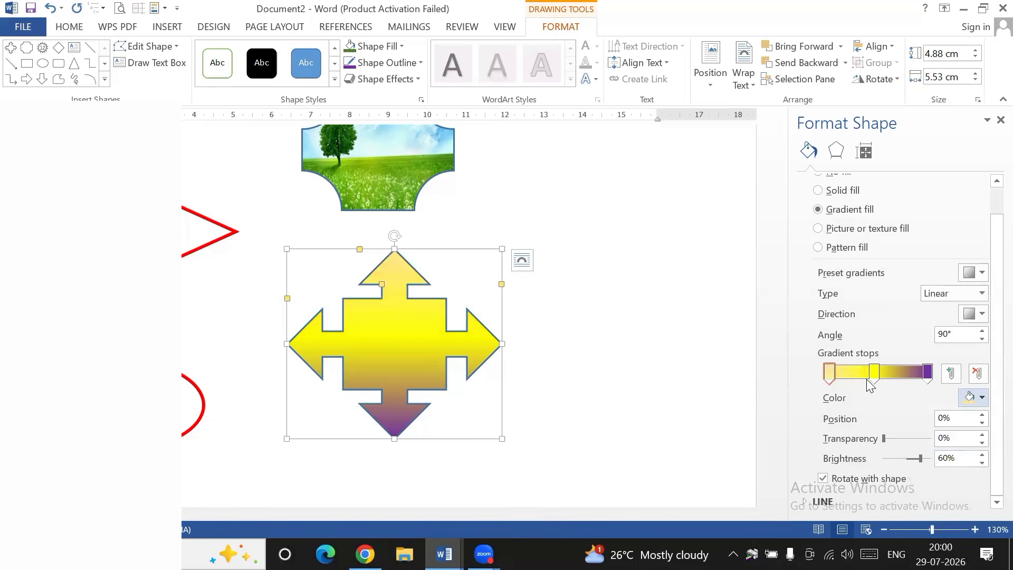
Step: Recolor the four-arrow callout's middle gradient stop (46%) standard red and its last stop (100%) standard light blue
{"action": "left_click", "coordinate": [869, 371]}
{"action": "left_click", "coordinate": [980, 398]}
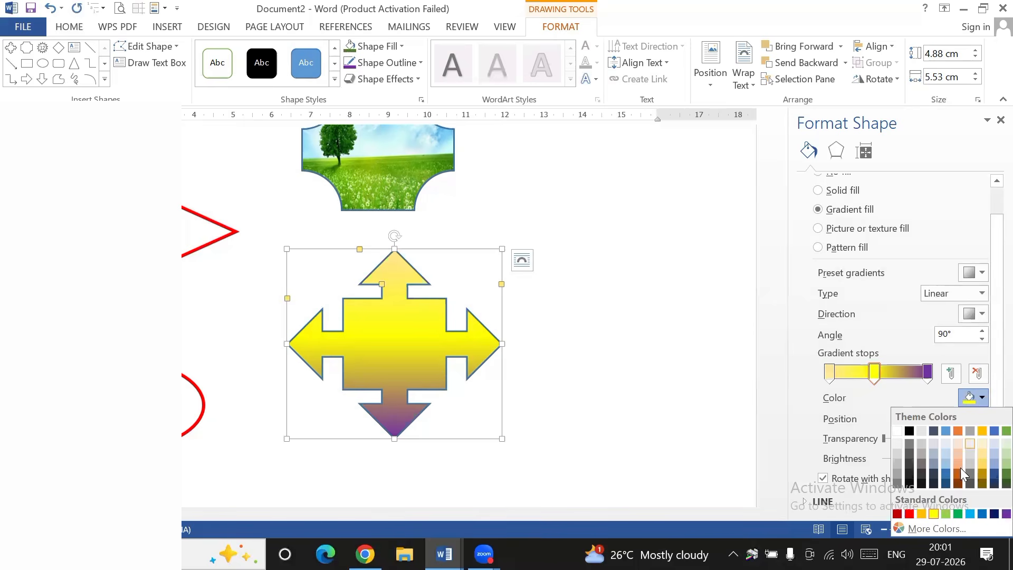
{"action": "left_click", "coordinate": [908, 513]}
{"action": "left_click", "coordinate": [928, 372]}
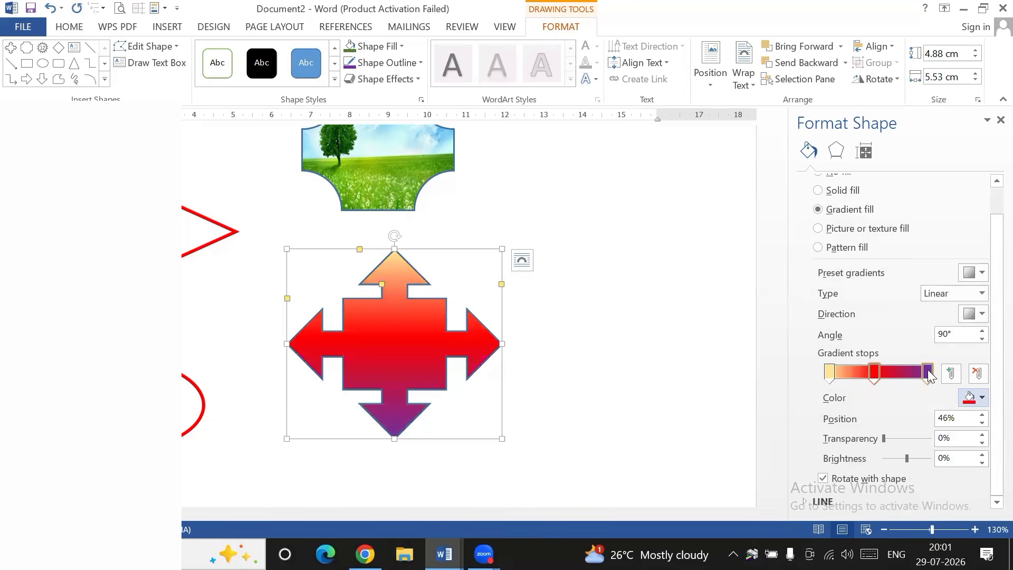
{"action": "left_click", "coordinate": [980, 398]}
{"action": "left_click", "coordinate": [970, 512]}
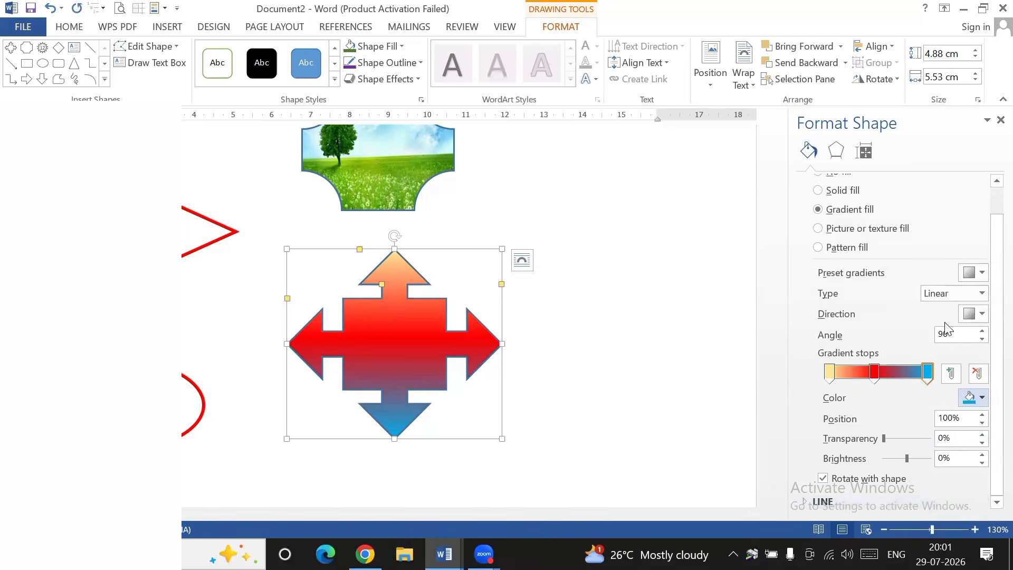
Step: Try a horizontal linear direction (0°) for the callout's gradient, and settle on the diagonal direction at 225°
{"action": "left_click", "coordinate": [980, 314]}
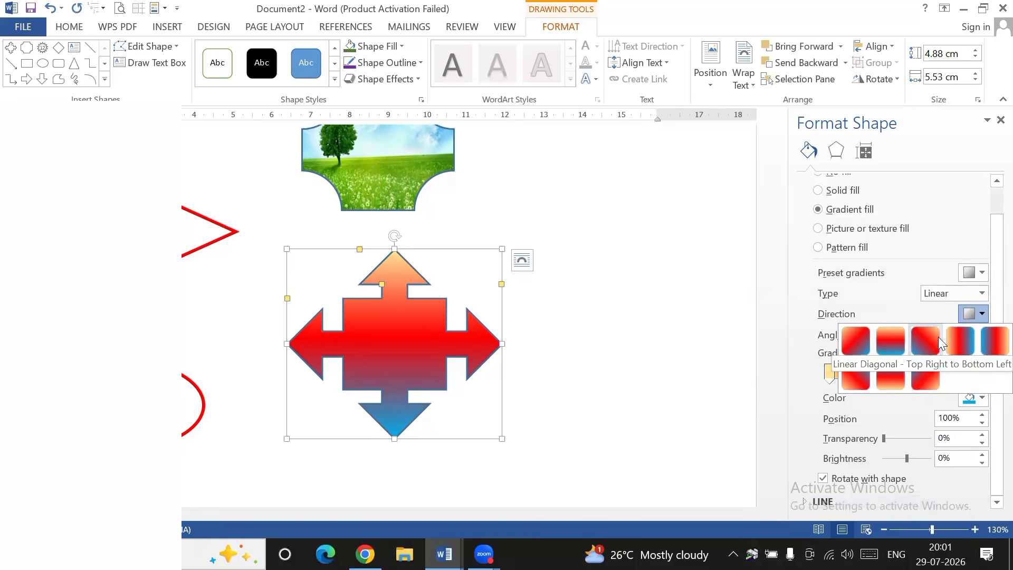
{"action": "left_click", "coordinate": [956, 338]}
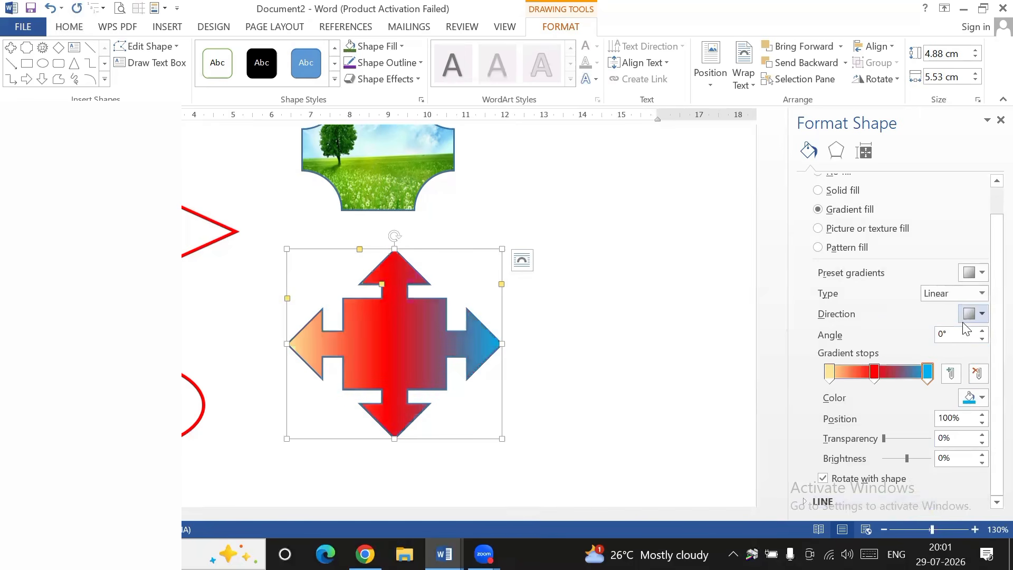
{"action": "left_click", "coordinate": [981, 314]}
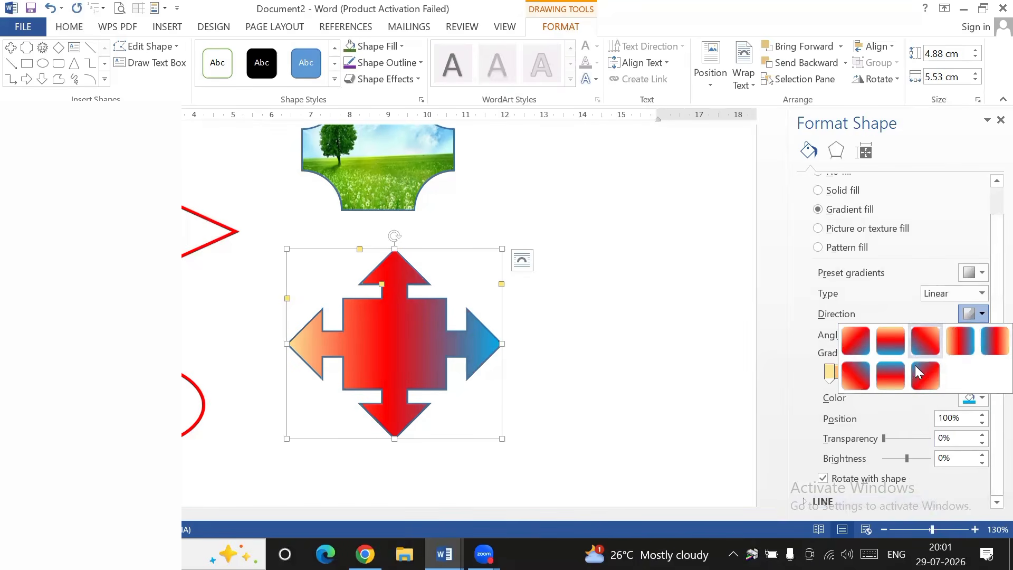
{"action": "left_click", "coordinate": [927, 375]}
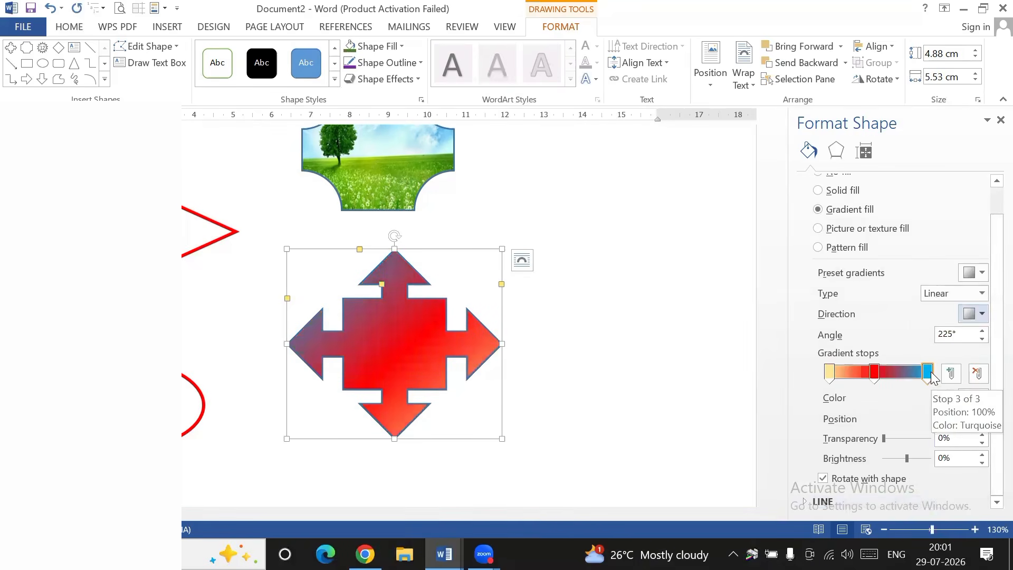
Step: Change the callout's gradient type to Radial and set the last gradient stop's brightness to -78%
{"action": "left_click", "coordinate": [982, 293]}
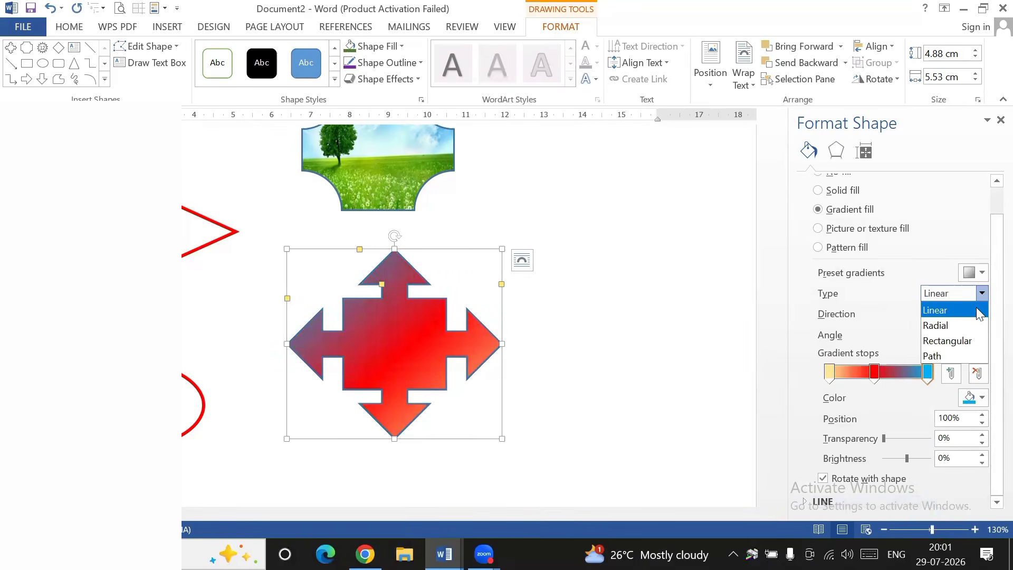
{"action": "left_click", "coordinate": [959, 324]}
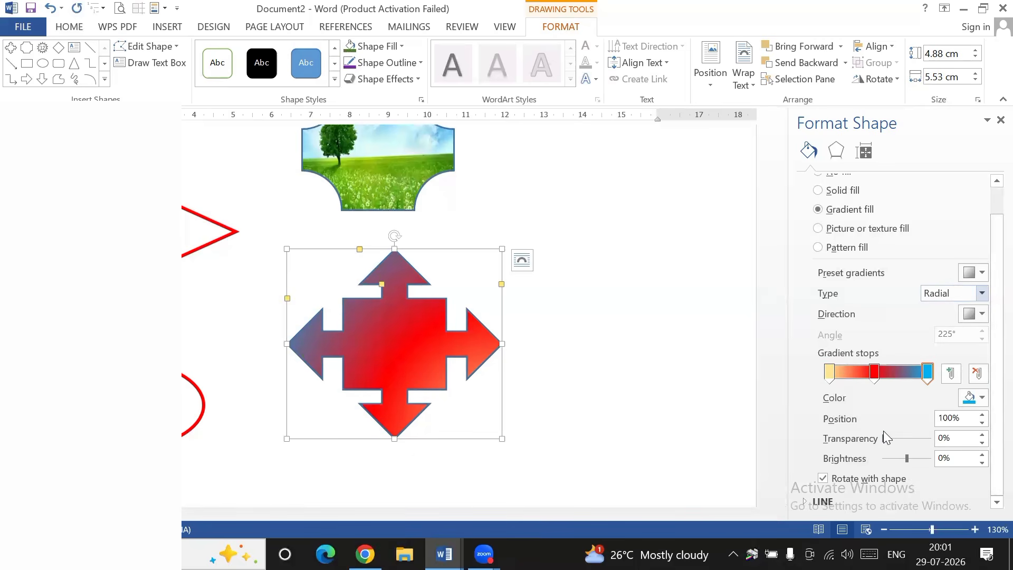
{"action": "mouse_move", "coordinate": [891, 440]}
{"action": "left_mouse_down"}
{"action": "mouse_move", "coordinate": [914, 440]}
{"action": "mouse_move", "coordinate": [879, 444]}
{"action": "mouse_move", "coordinate": [915, 457]}
{"action": "mouse_move", "coordinate": [887, 458]}
{"action": "left_mouse_up"}
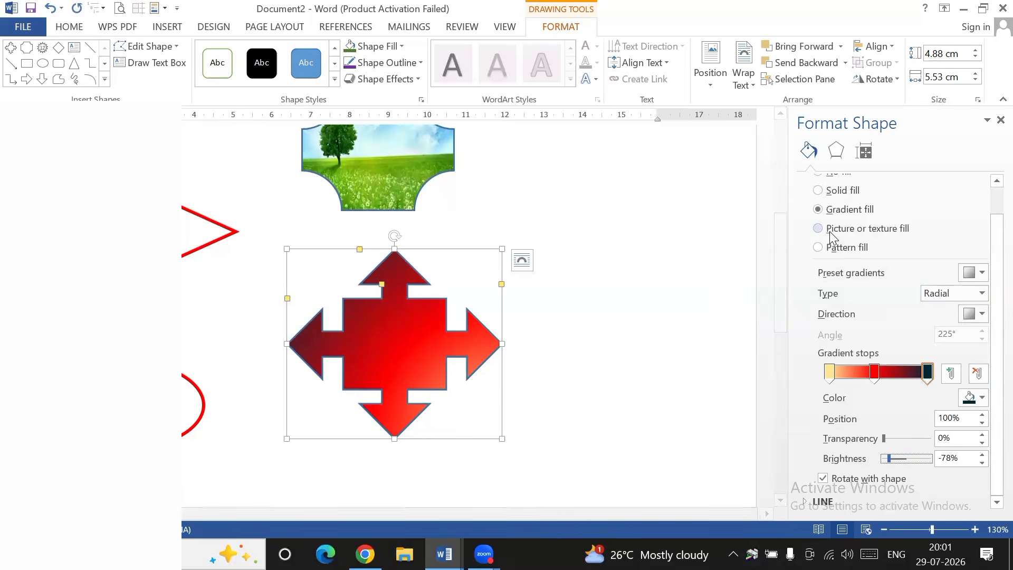
{"action": "scroll", "coordinate": [656, 234], "scroll_direction": "up", "scroll_amount": 3}
{"action": "left_click", "coordinate": [656, 233]}
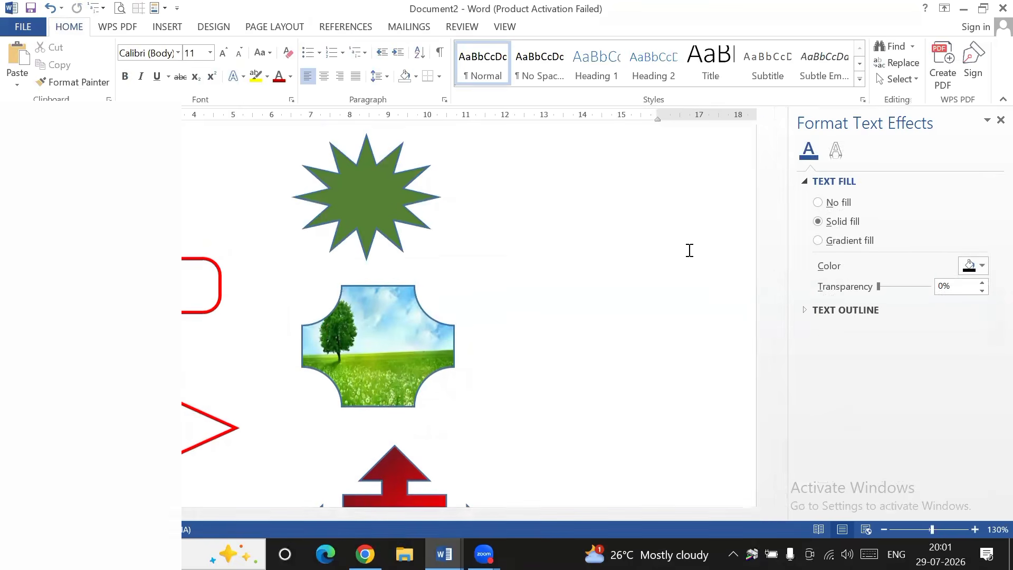
{"action": "scroll", "coordinate": [424, 292], "scroll_direction": "down", "scroll_amount": 5}
{"action": "left_click", "coordinate": [401, 247]}
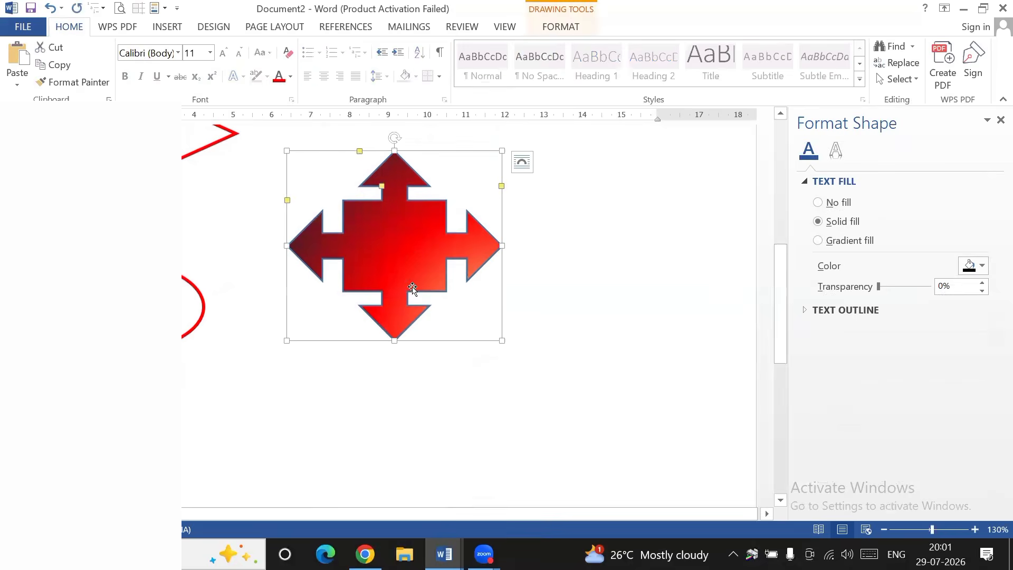
{"action": "left_click", "coordinate": [411, 409]}
{"action": "scroll", "coordinate": [411, 410], "scroll_direction": "up", "scroll_amount": 5}
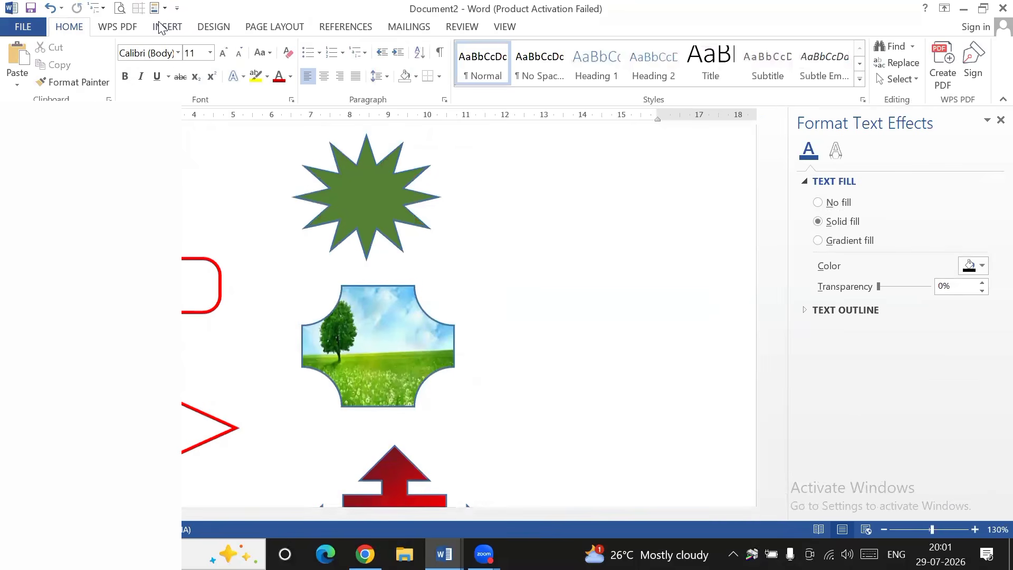
Step: Draw a notched right block arrow about 3.76 cm high and 5.64 cm wide below the red four-arrow callout
{"action": "left_click", "coordinate": [174, 27]}
{"action": "left_click", "coordinate": [211, 82]}
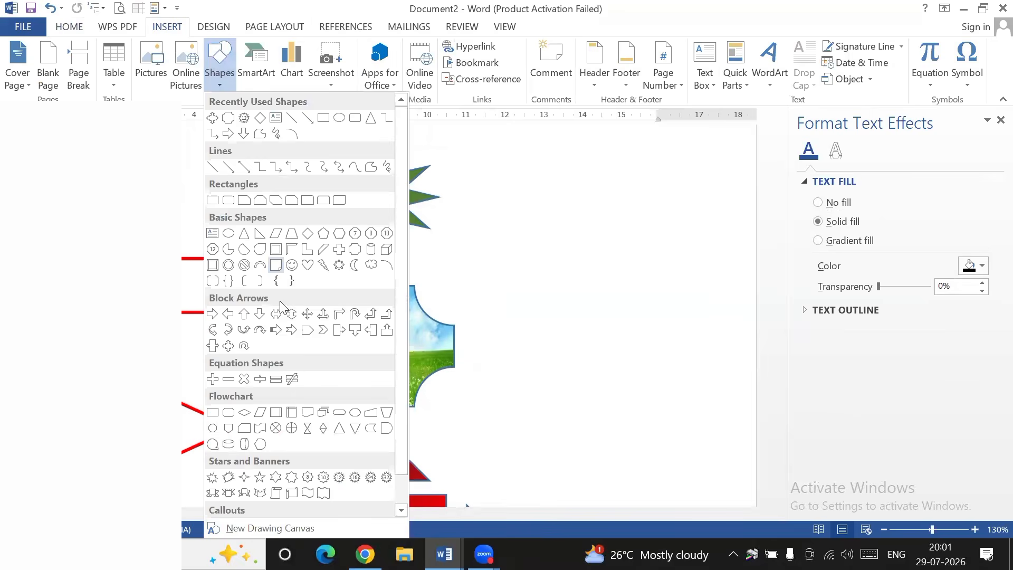
{"action": "left_click", "coordinate": [295, 331]}
{"action": "scroll", "coordinate": [420, 331], "scroll_direction": "down", "scroll_amount": 5}
{"action": "mouse_move", "coordinate": [310, 293]}
{"action": "left_mouse_down"}
{"action": "mouse_move", "coordinate": [339, 360]}
{"action": "mouse_move", "coordinate": [503, 416]}
{"action": "mouse_move", "coordinate": [529, 440]}
{"action": "left_mouse_up"}
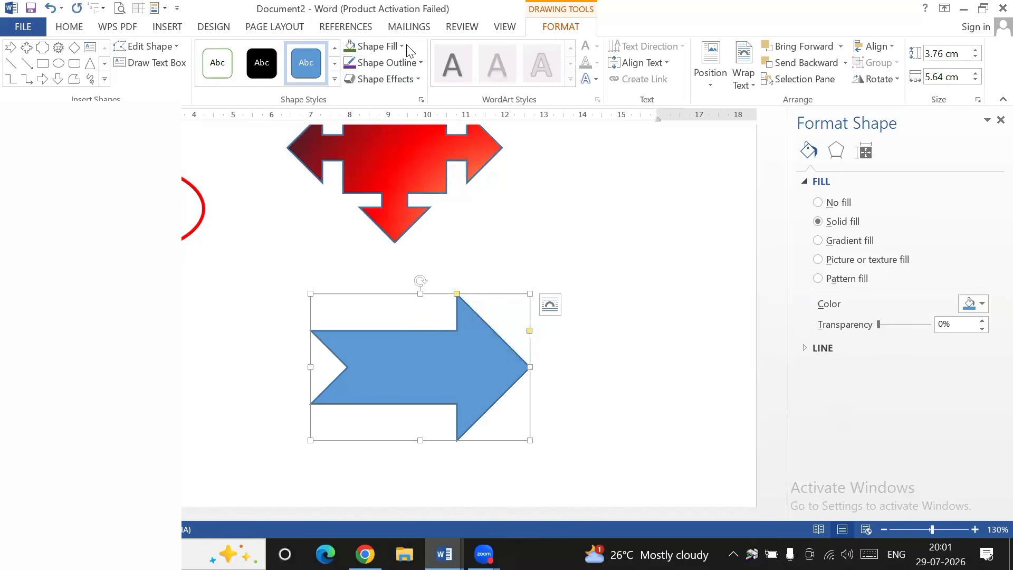
Step: Fill the notched arrow with the light blue water droplets texture
{"action": "left_click", "coordinate": [386, 48]}
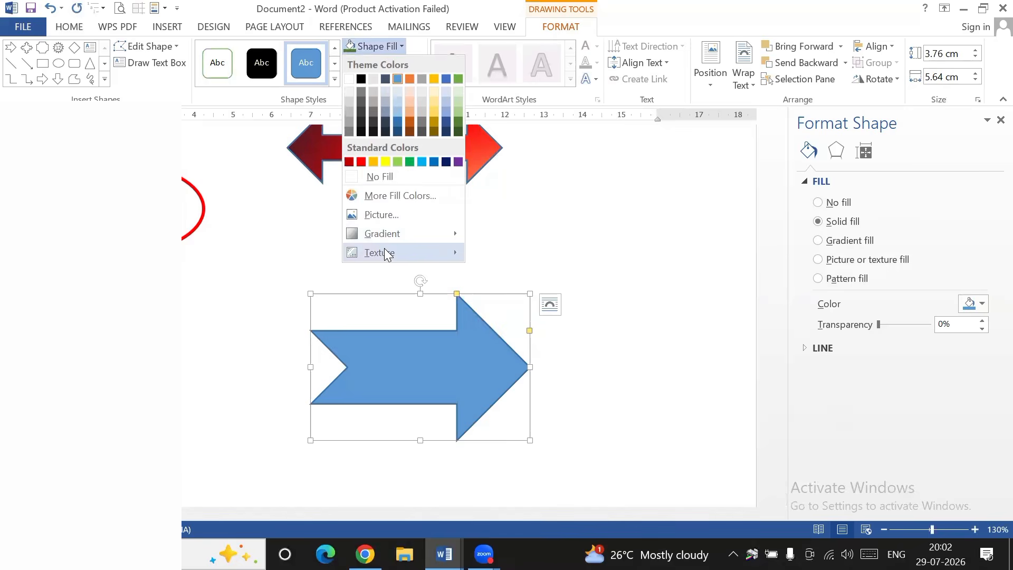
{"action": "mouse_move", "coordinate": [387, 255]}
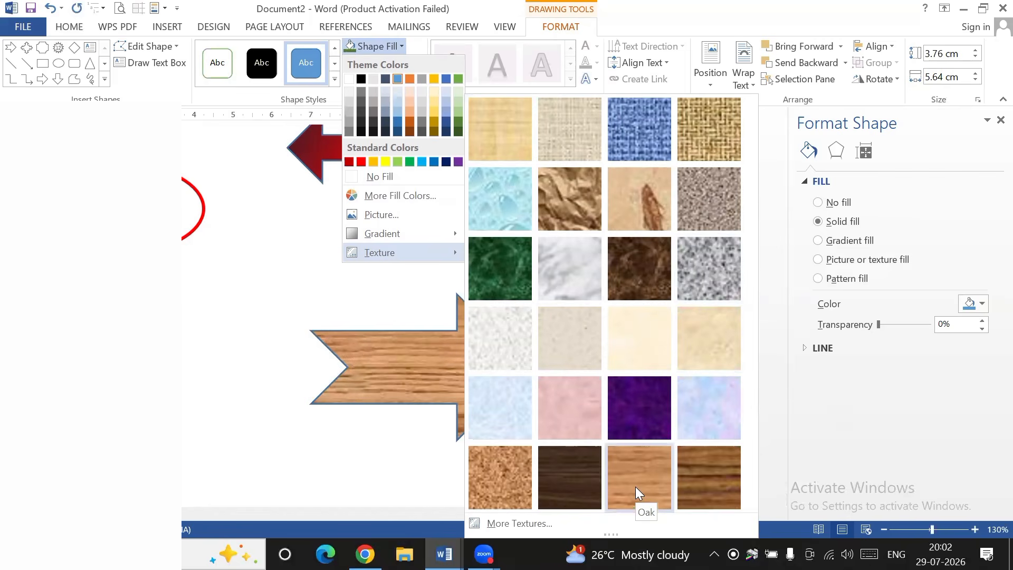
{"action": "left_click", "coordinate": [512, 196]}
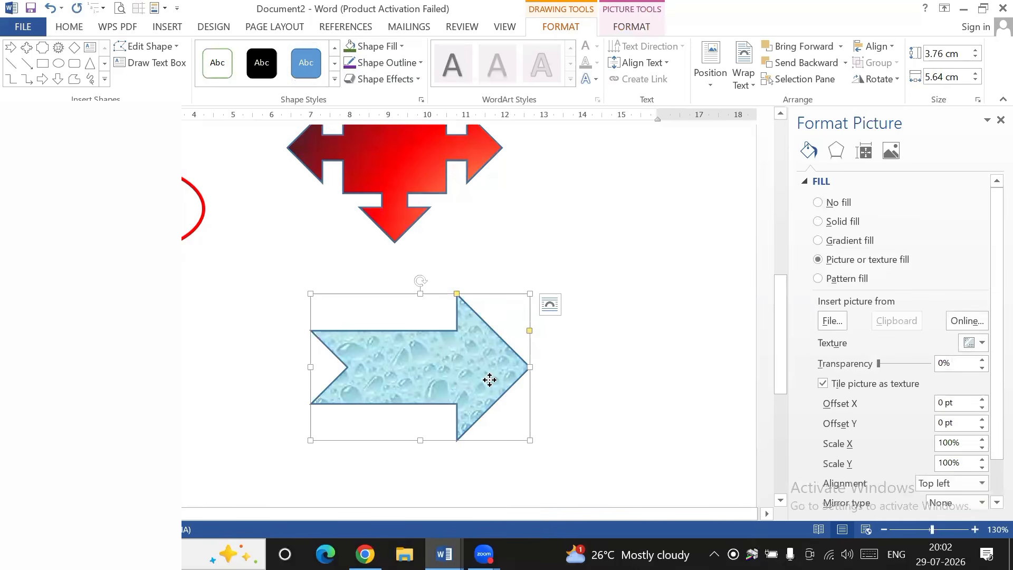
{"action": "scroll", "coordinate": [549, 264], "scroll_direction": "up", "scroll_amount": 10}
{"action": "left_click", "coordinate": [549, 264]}
Step: Add the text "ffdgd" inside the green star shape
{"action": "scroll", "coordinate": [372, 311], "scroll_direction": "up", "scroll_amount": 3}
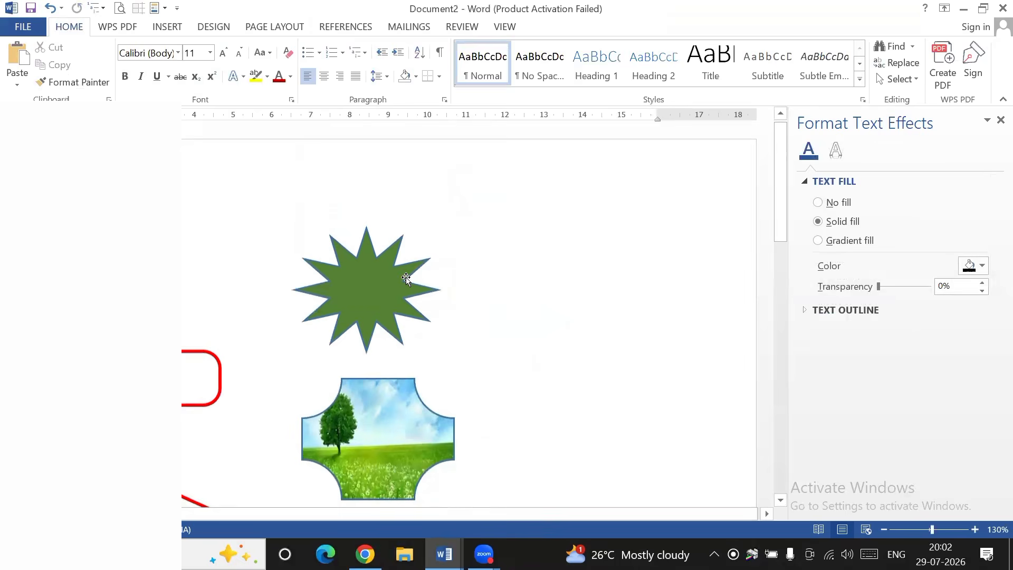
{"action": "left_click", "coordinate": [375, 312]}
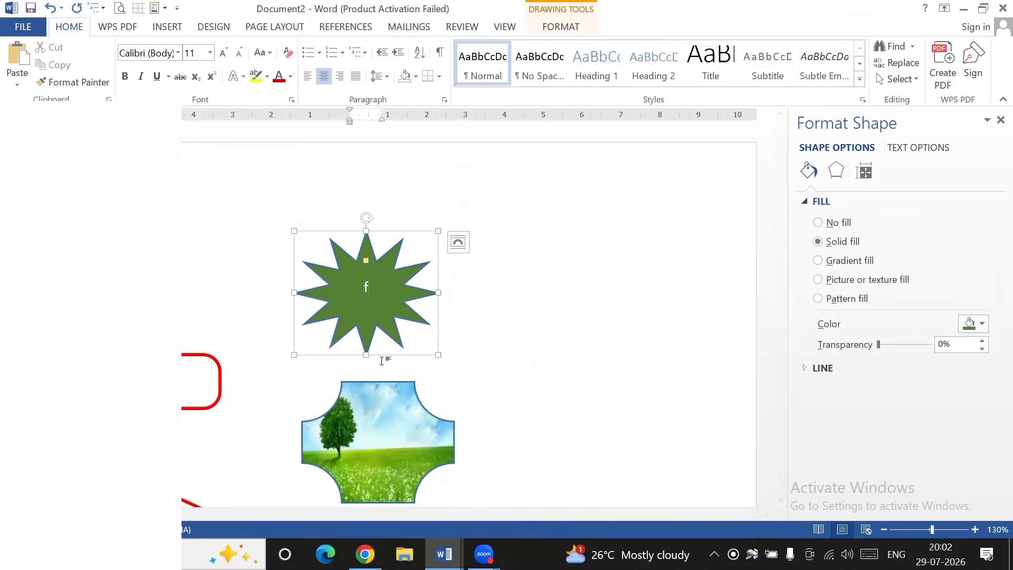
{"action": "type", "text": "ffdgd"}
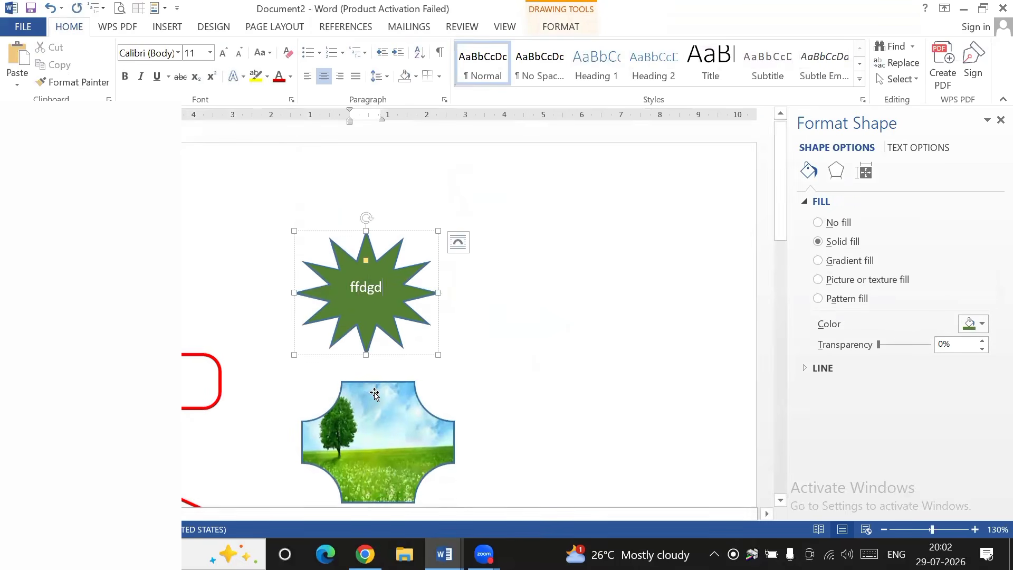
Step: Add the text "fdgfg" inside the picture-filled plaque shape and color it dark red
{"action": "scroll", "coordinate": [371, 391], "scroll_direction": "down", "scroll_amount": 3}
{"action": "left_click", "coordinate": [399, 350]}
{"action": "left_click", "coordinate": [401, 349]}
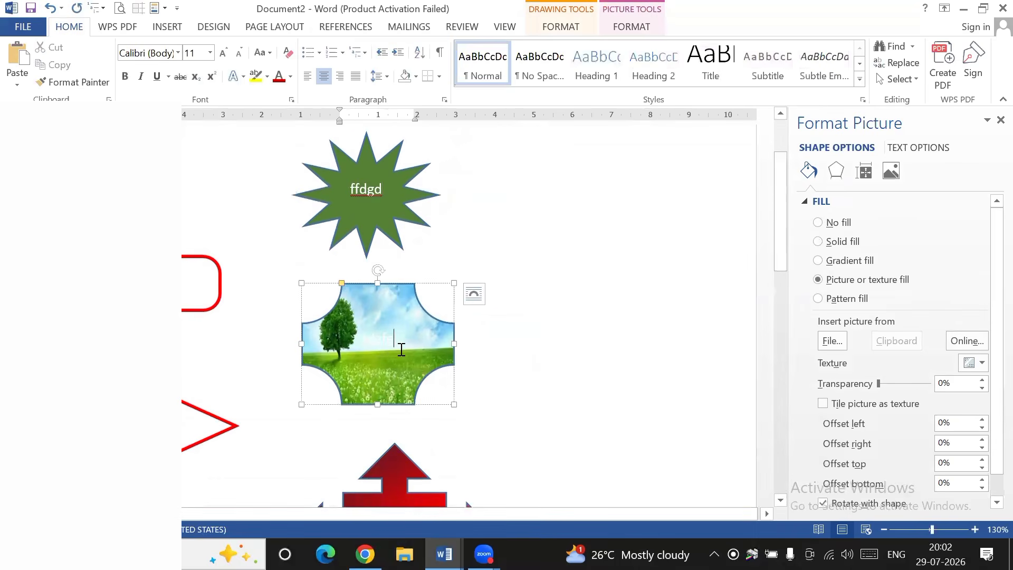
{"action": "left_click_drag", "start_coordinate": [403, 342], "coordinate": [382, 341]}
{"action": "left_click_drag", "start_coordinate": [359, 342], "coordinate": [355, 342]}
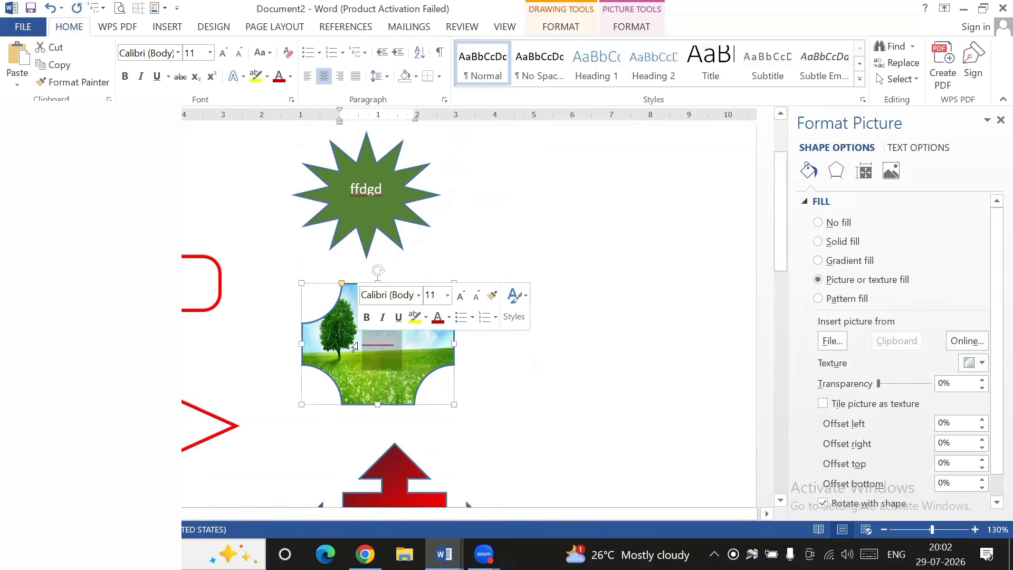
{"action": "left_click", "coordinate": [279, 75]}
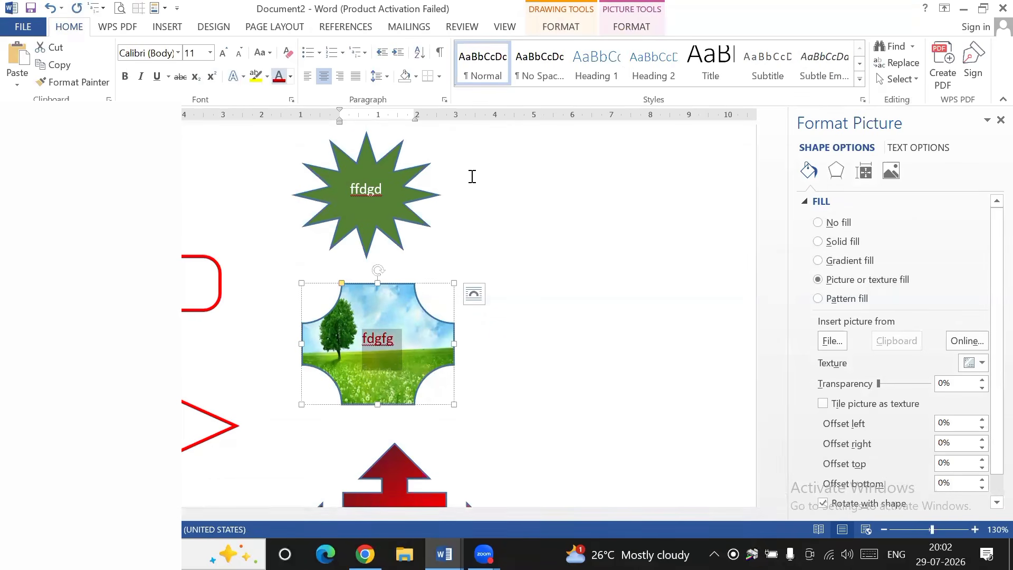
Step: Add the text "dfgddfg" inside the red four-arrow callout
{"action": "scroll", "coordinate": [387, 339], "scroll_direction": "down", "scroll_amount": 1}
{"action": "left_click", "coordinate": [387, 340]}
{"action": "scroll", "coordinate": [403, 354], "scroll_direction": "down", "scroll_amount": 2}
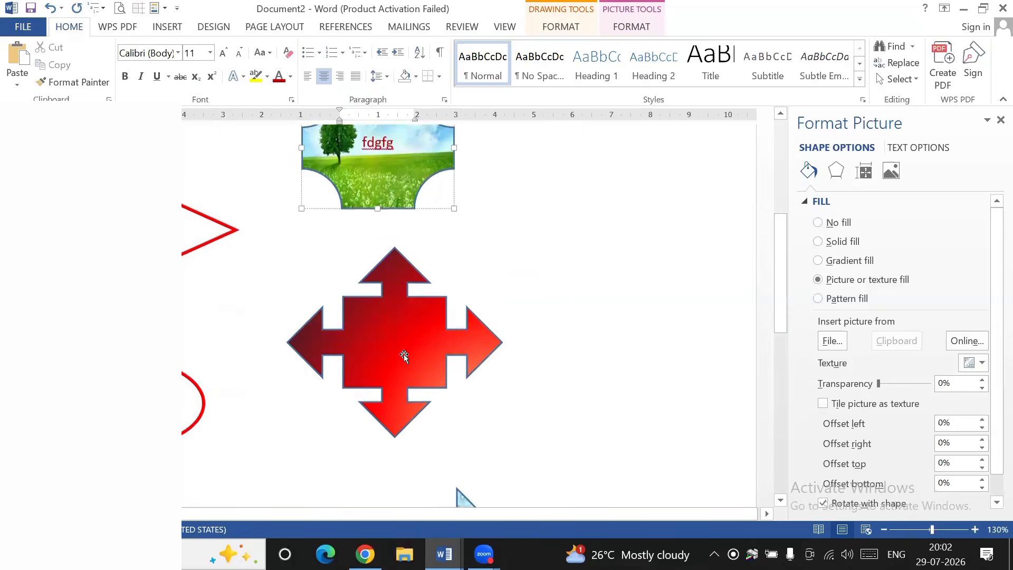
{"action": "left_click", "coordinate": [403, 353]}
{"action": "type", "text": "dfgddfg"}
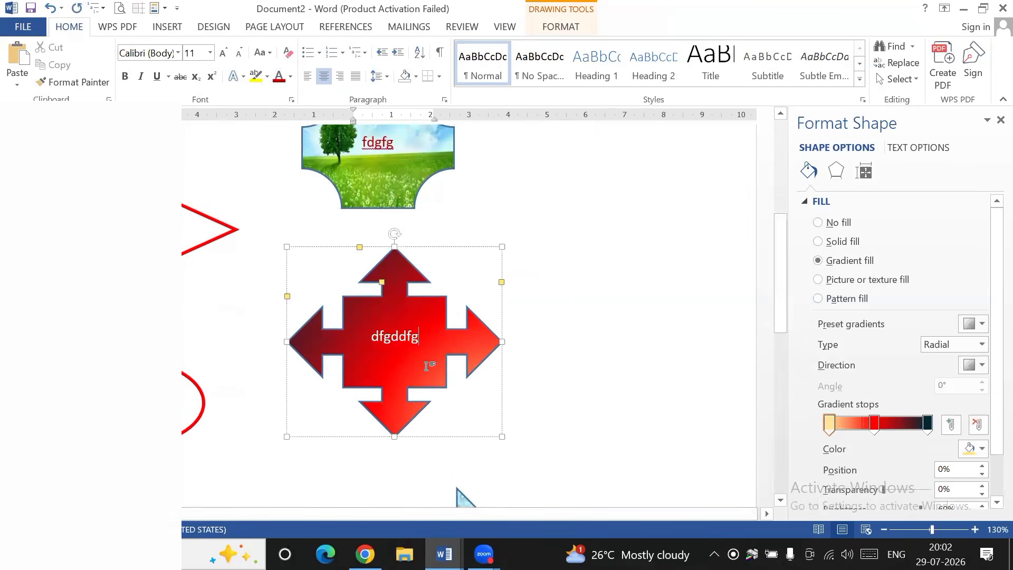
Step: Add the text "dfgfdgd" inside the water-textured notched arrow and color it standard red
{"action": "scroll", "coordinate": [424, 370], "scroll_direction": "down", "scroll_amount": 3}
{"action": "left_click", "coordinate": [438, 368]}
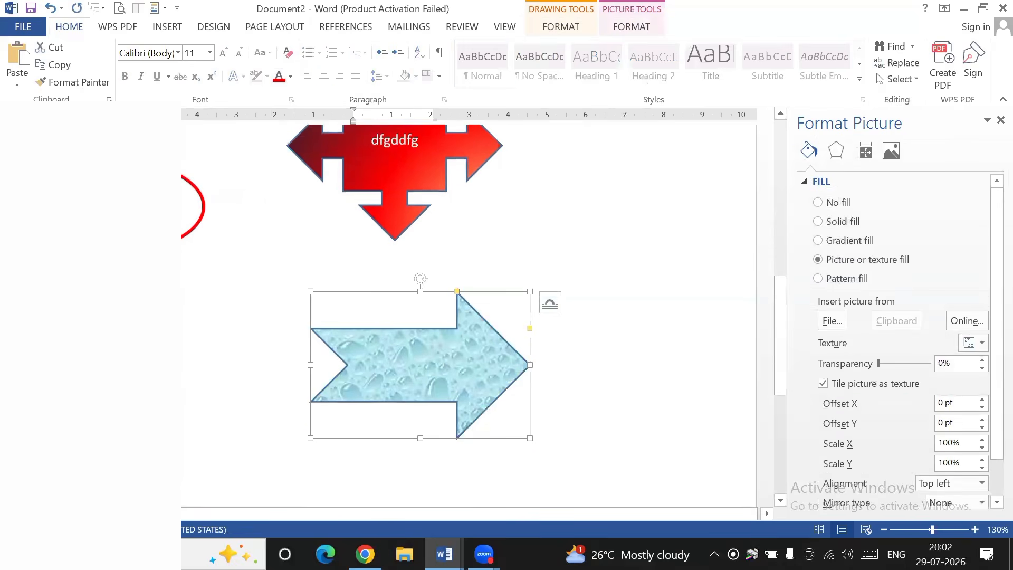
{"action": "type", "text": "dfgfdgd"}
{"action": "left_click_drag", "start_coordinate": [461, 356], "coordinate": [402, 355]}
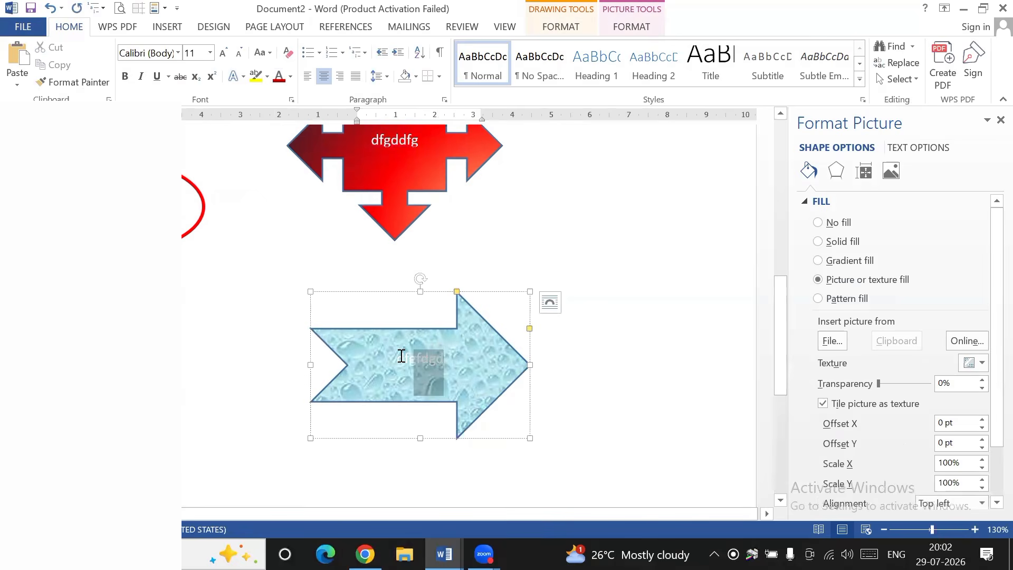
{"action": "left_click", "coordinate": [290, 76]}
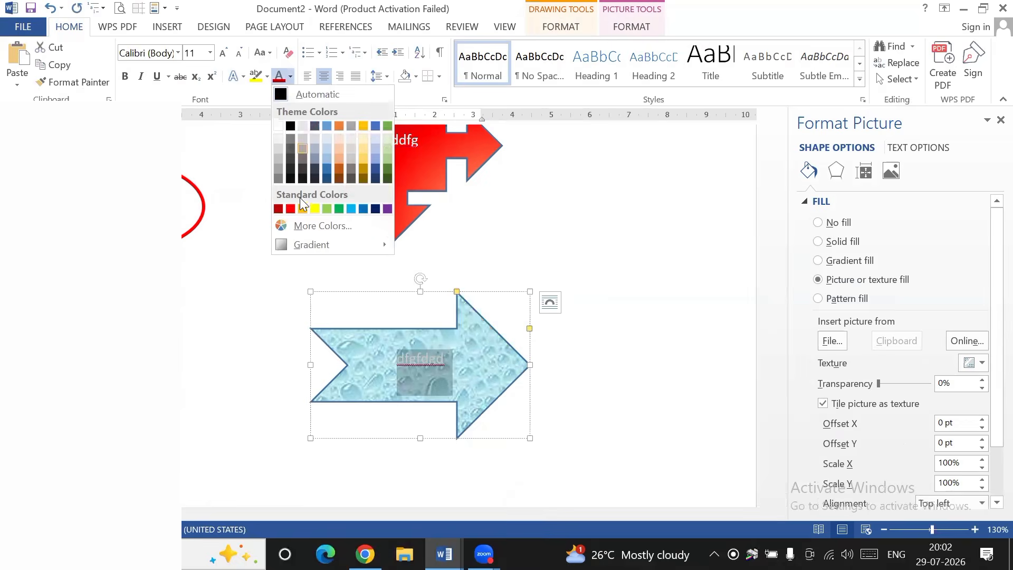
{"action": "left_click", "coordinate": [290, 207]}
{"action": "left_click", "coordinate": [586, 228]}
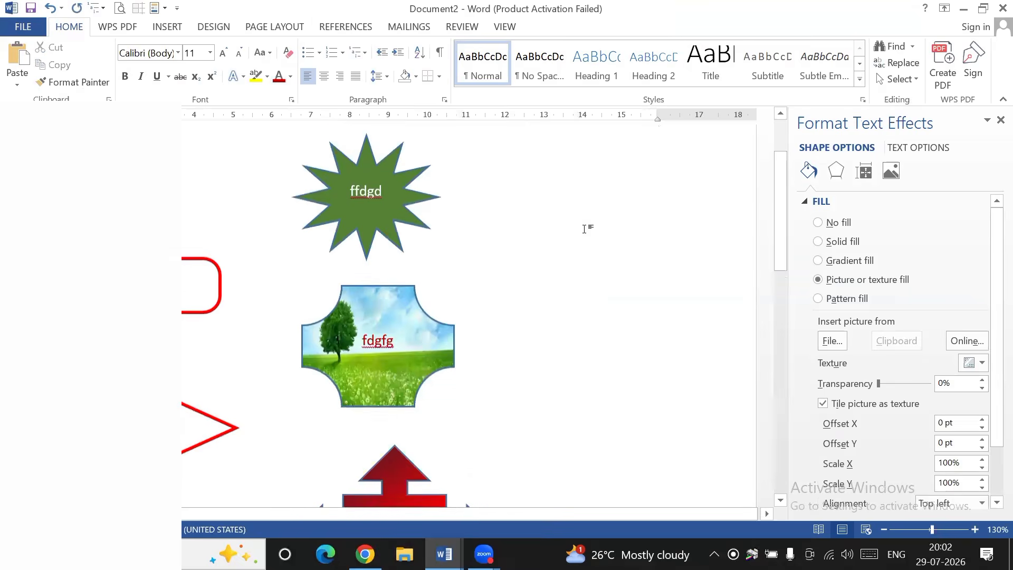
Step: Apply the second preset shape effect in the first row of presets to the green star
{"action": "scroll", "coordinate": [529, 222], "scroll_direction": "up", "scroll_amount": 2}
{"action": "left_click", "coordinate": [373, 314]}
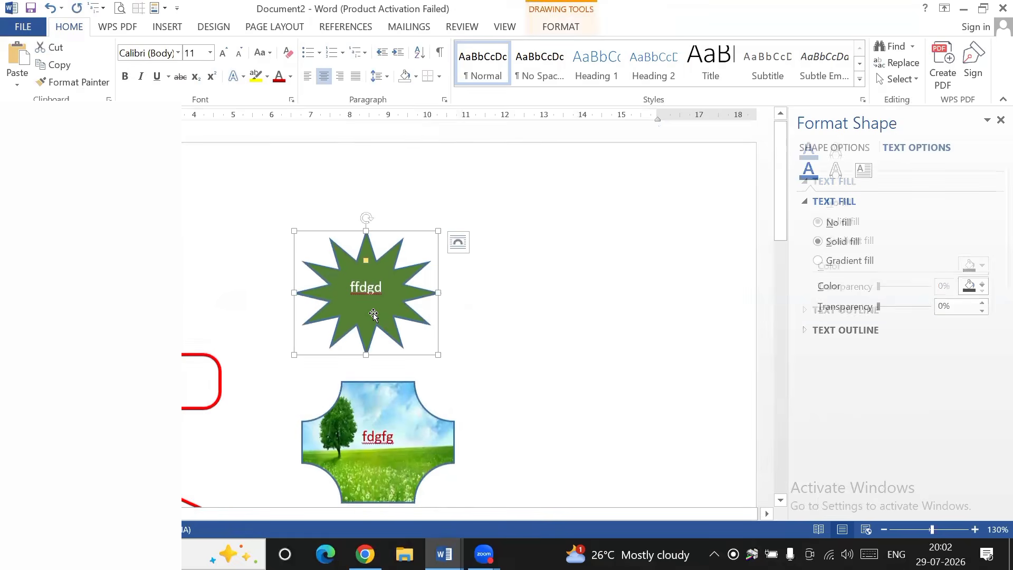
{"action": "left_click", "coordinate": [563, 30]}
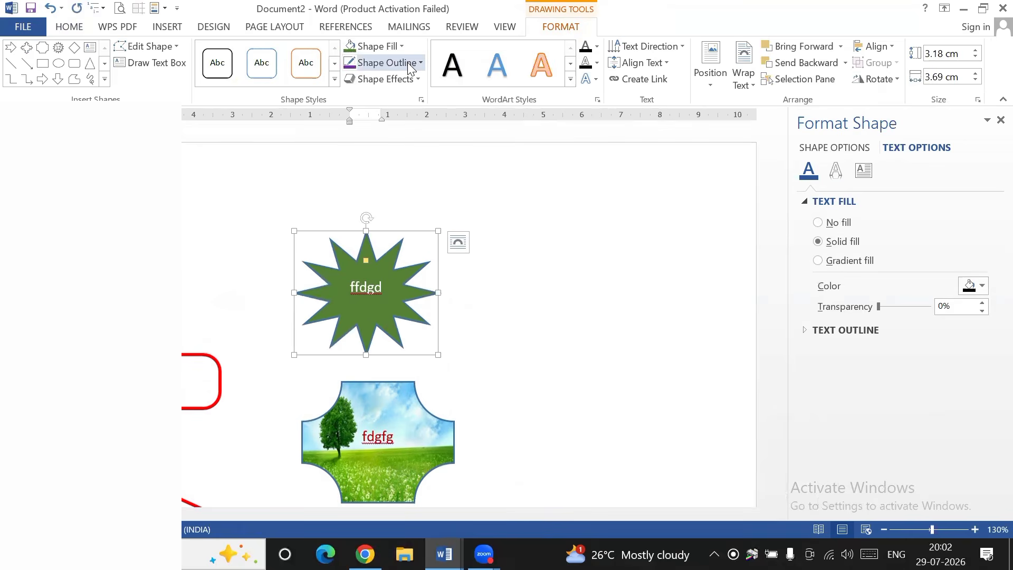
{"action": "left_click", "coordinate": [398, 79]}
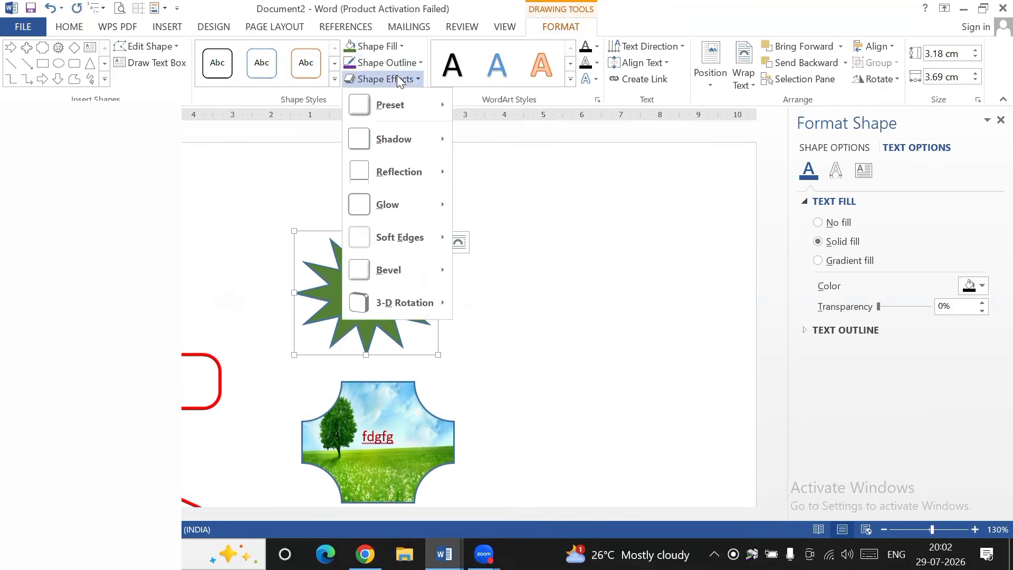
{"action": "mouse_move", "coordinate": [392, 95]}
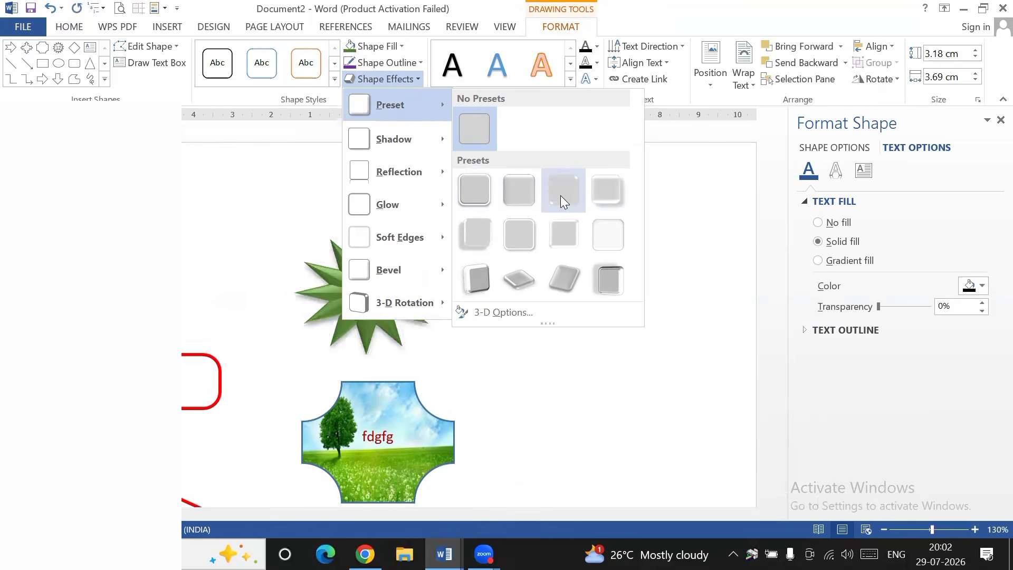
{"action": "left_click", "coordinate": [524, 196]}
{"action": "left_click", "coordinate": [549, 358]}
{"action": "scroll", "coordinate": [340, 306], "scroll_direction": "down", "scroll_amount": 3}
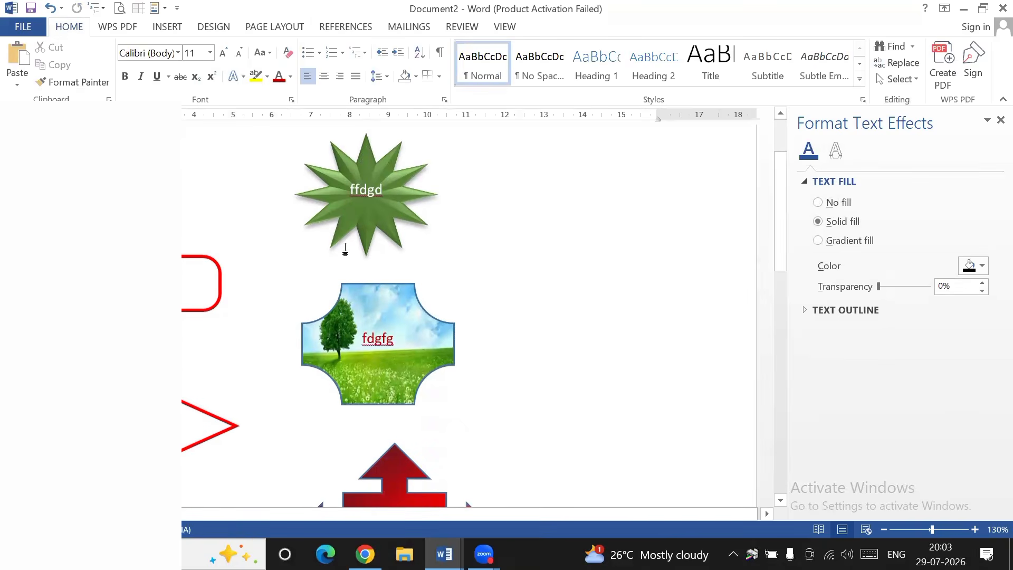
Step: Apply the strongest green glow variation, in the last row of glow presets, to the picture-filled plaque shape
{"action": "left_click", "coordinate": [355, 212]}
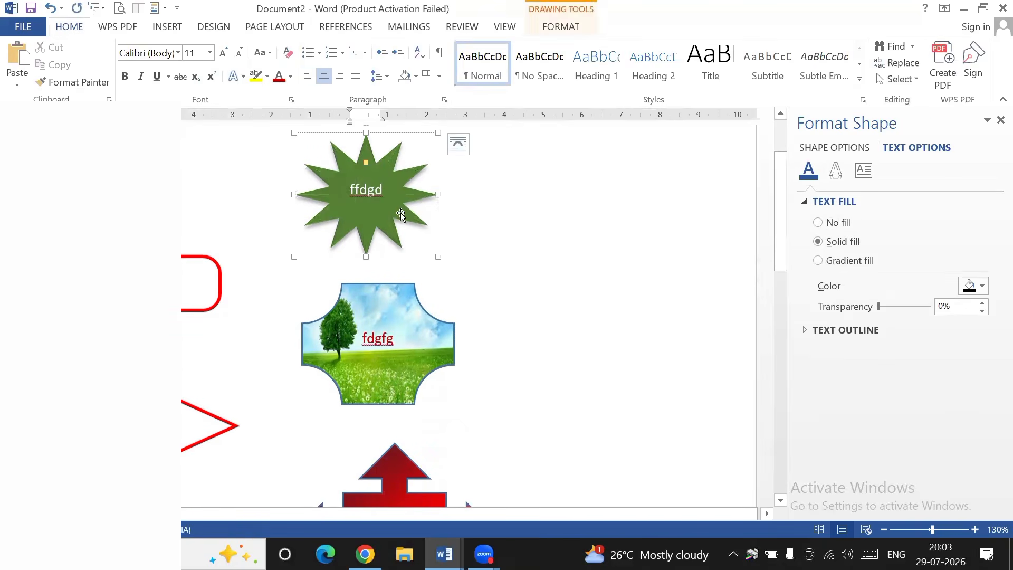
{"action": "left_click", "coordinate": [543, 217]}
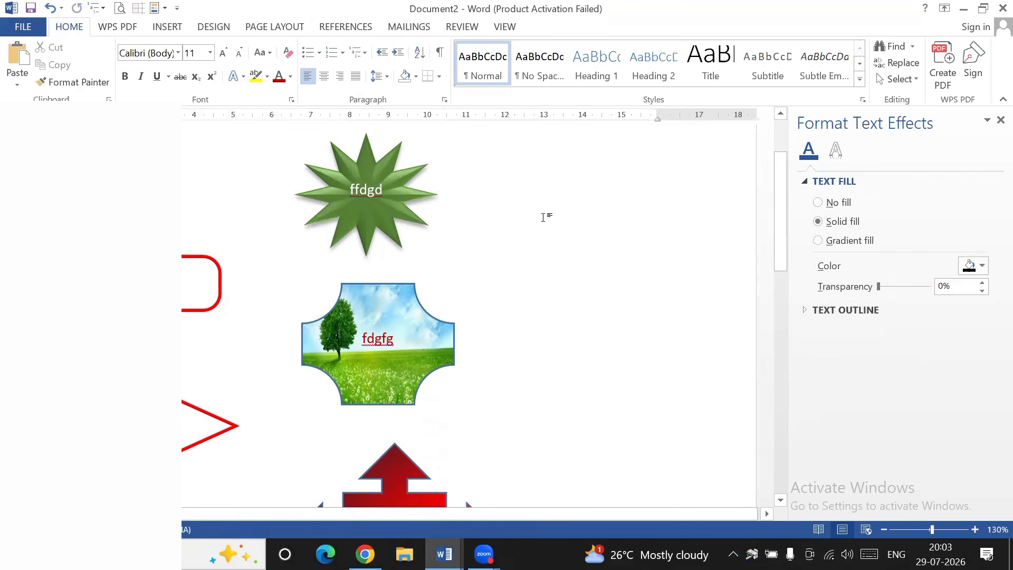
{"action": "left_click", "coordinate": [396, 300]}
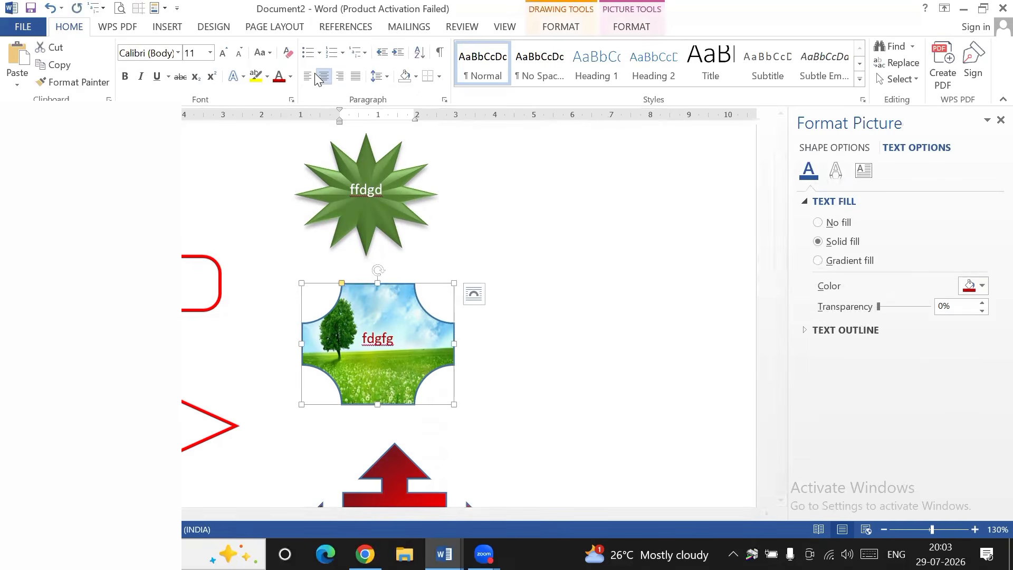
{"action": "left_click", "coordinate": [617, 28]}
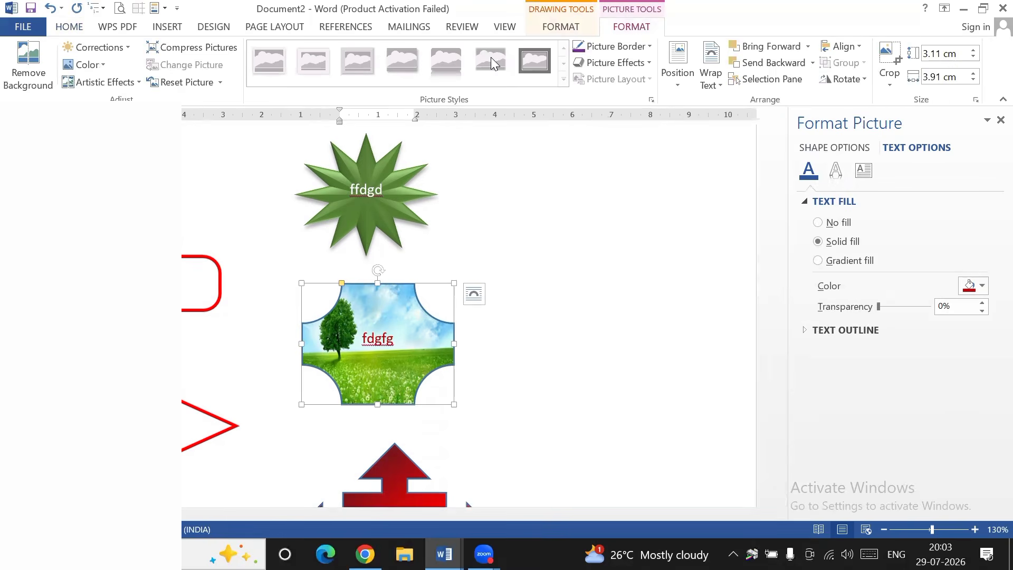
{"action": "left_click", "coordinate": [561, 26]}
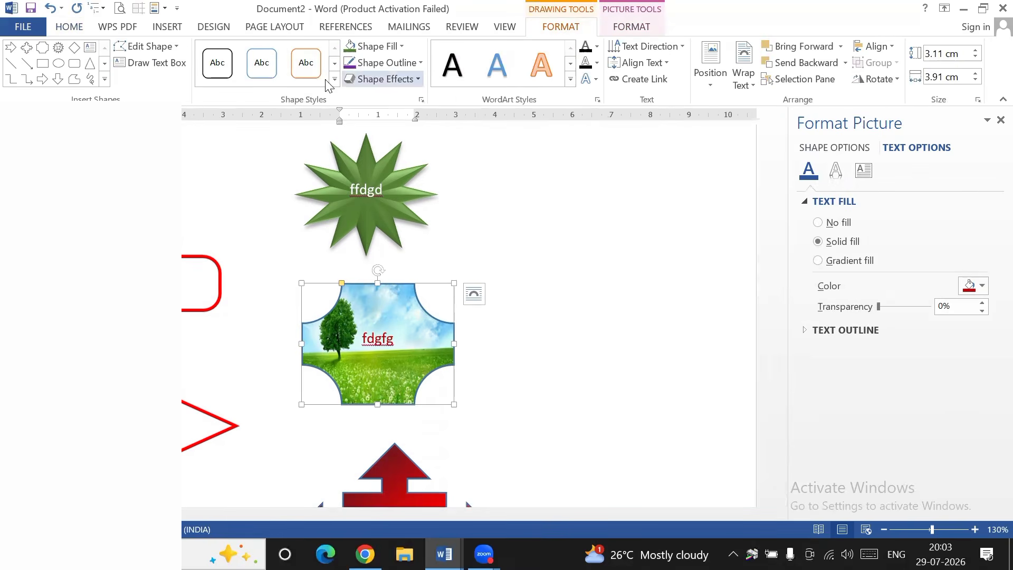
{"action": "left_click", "coordinate": [379, 78]}
{"action": "mouse_move", "coordinate": [410, 176]}
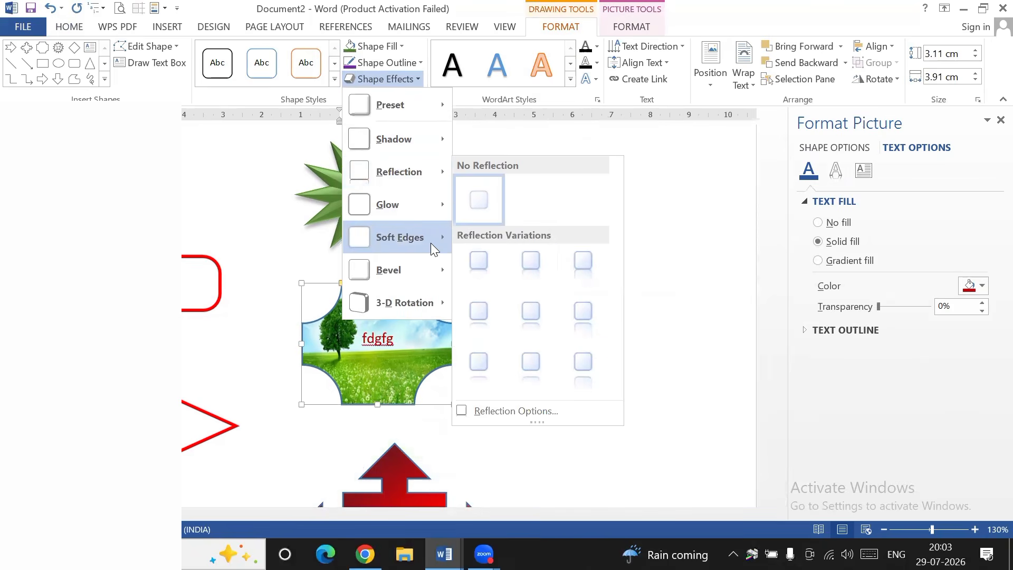
{"action": "mouse_move", "coordinate": [421, 208]}
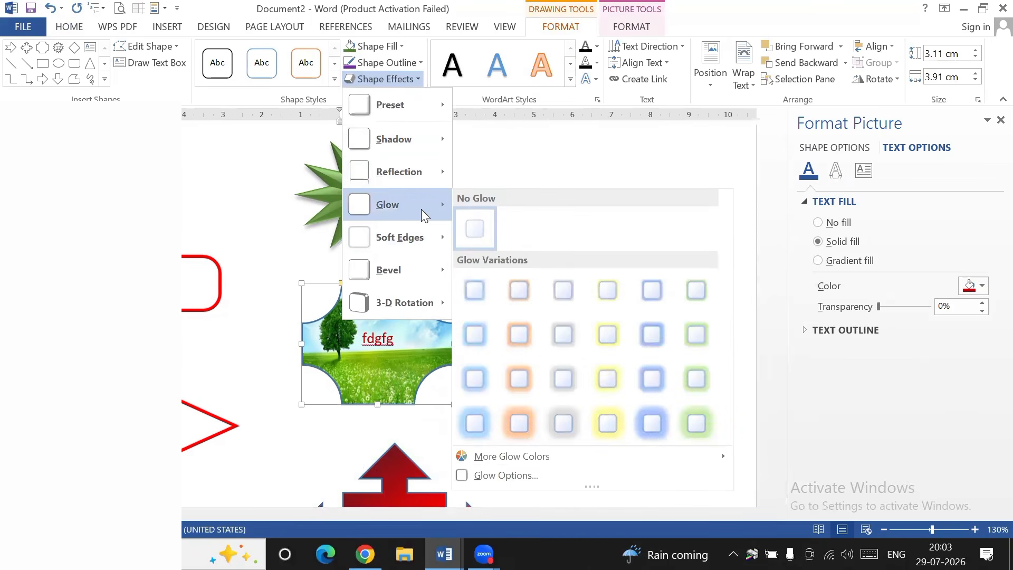
{"action": "left_click", "coordinate": [696, 417]}
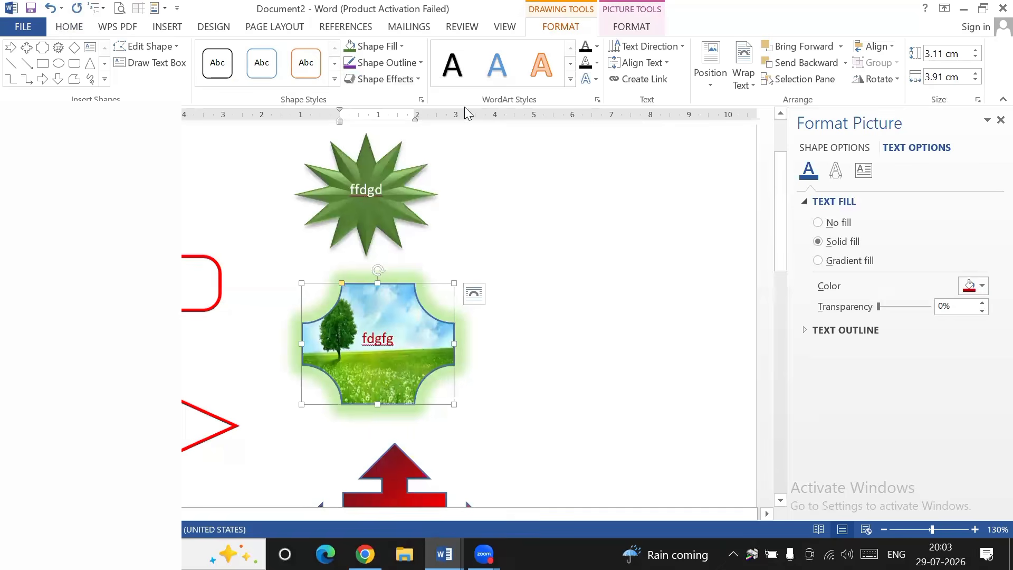
Step: Change the glow color of the picture-filled plaque to standard light blue, then undo and redo the change
{"action": "left_click", "coordinate": [406, 77]}
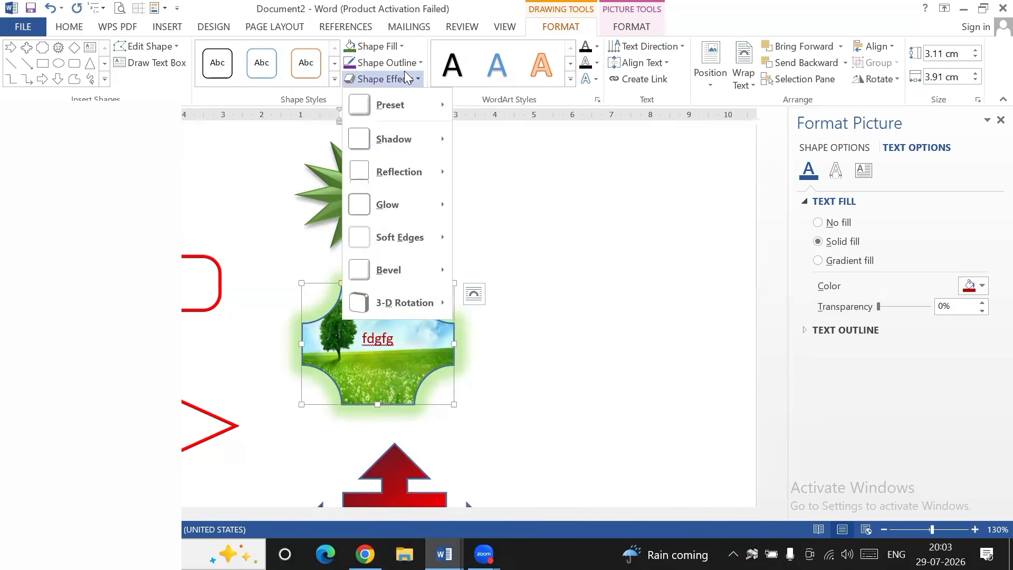
{"action": "mouse_move", "coordinate": [397, 200]}
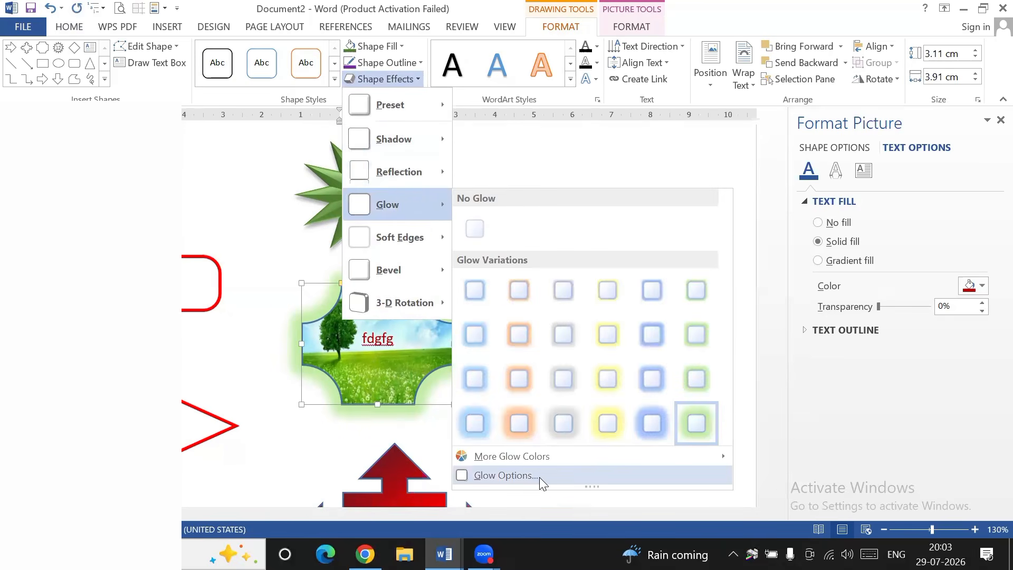
{"action": "mouse_move", "coordinate": [528, 460]}
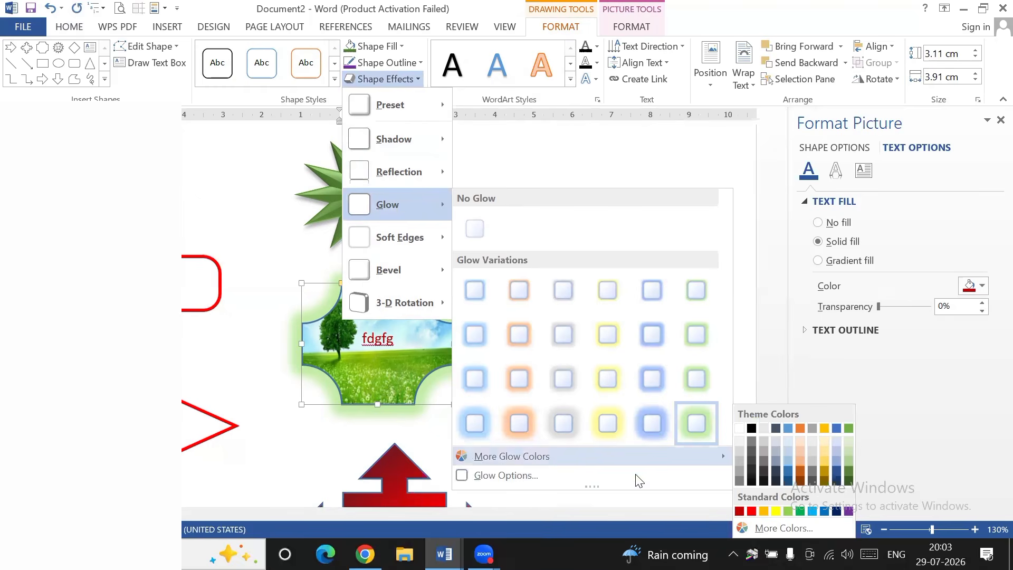
{"action": "left_click", "coordinate": [811, 511]}
{"action": "left_click", "coordinate": [397, 328]}
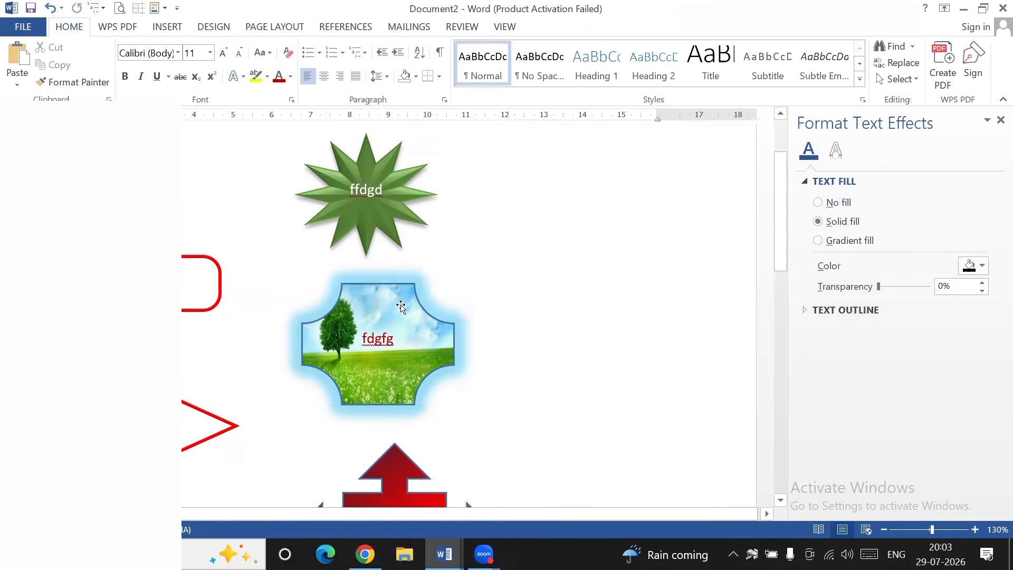
{"action": "left_click", "coordinate": [401, 305]}
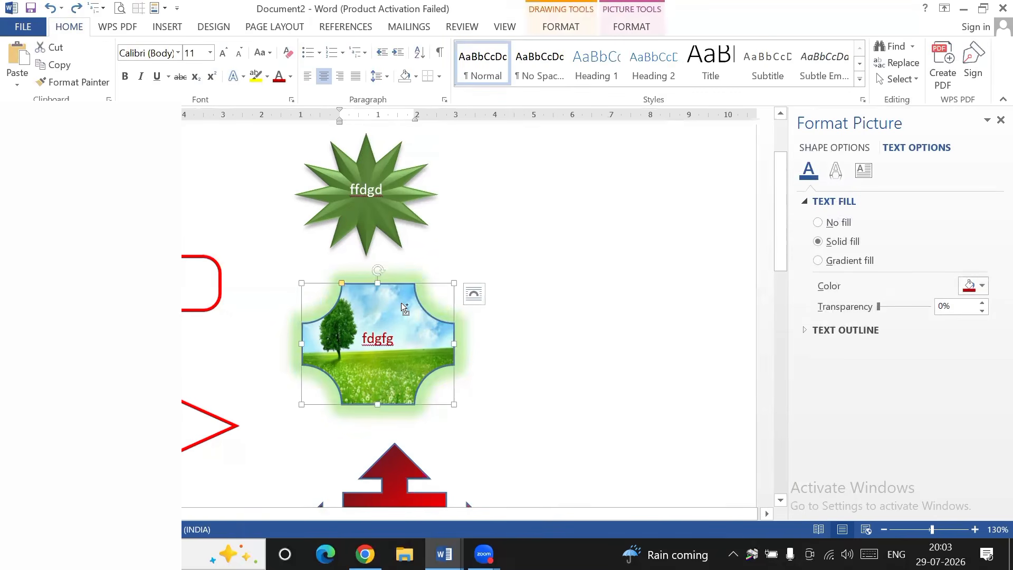
{"action": "key", "text": "ctrl+y"}
Step: Apply the first bevel effect in the first row of bevels to the red four-arrow callout
{"action": "scroll", "coordinate": [424, 338], "scroll_direction": "down", "scroll_amount": 4}
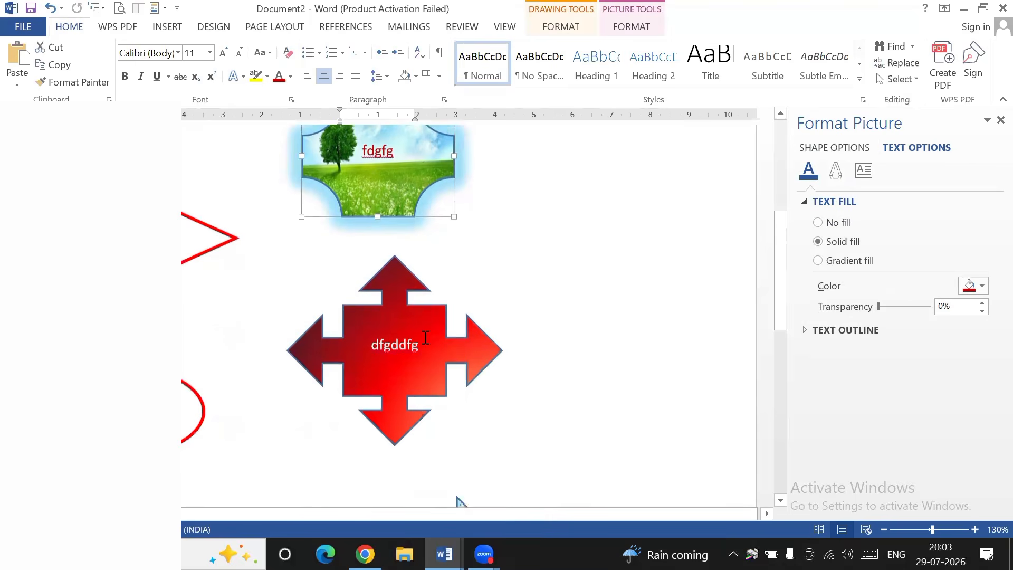
{"action": "left_click", "coordinate": [417, 263]}
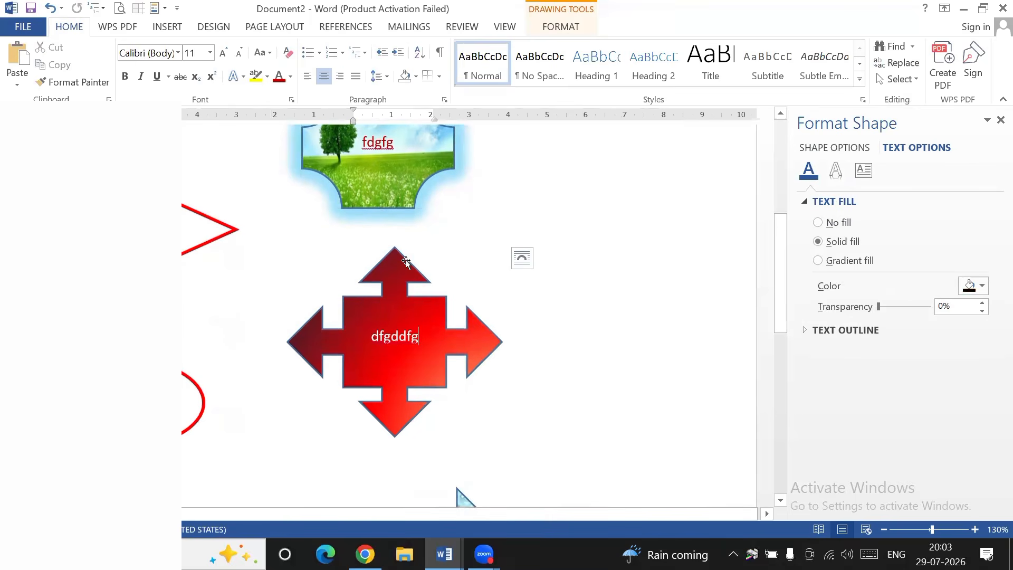
{"action": "left_click", "coordinate": [406, 261]}
{"action": "left_click", "coordinate": [559, 27]}
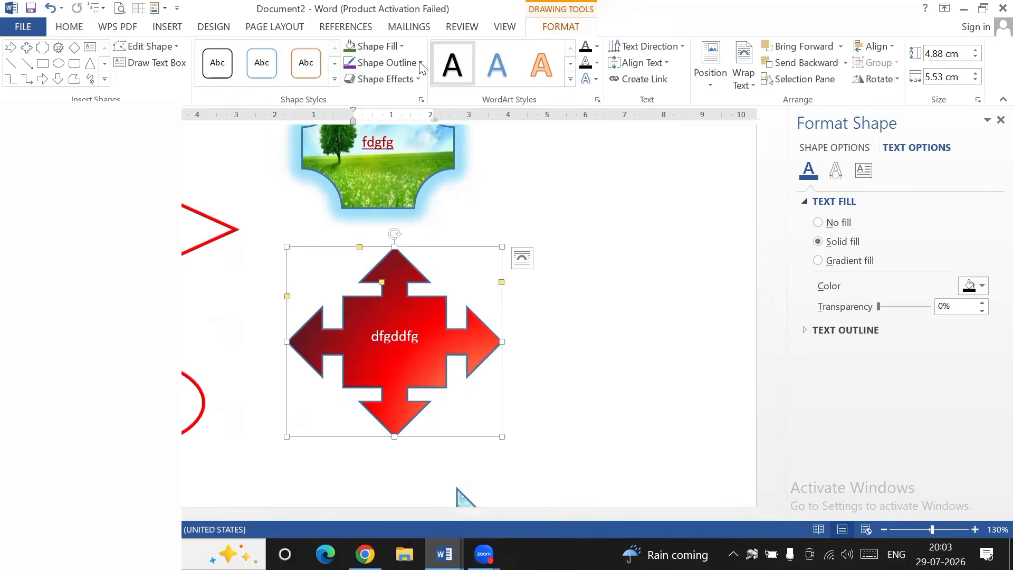
{"action": "left_click", "coordinate": [406, 79]}
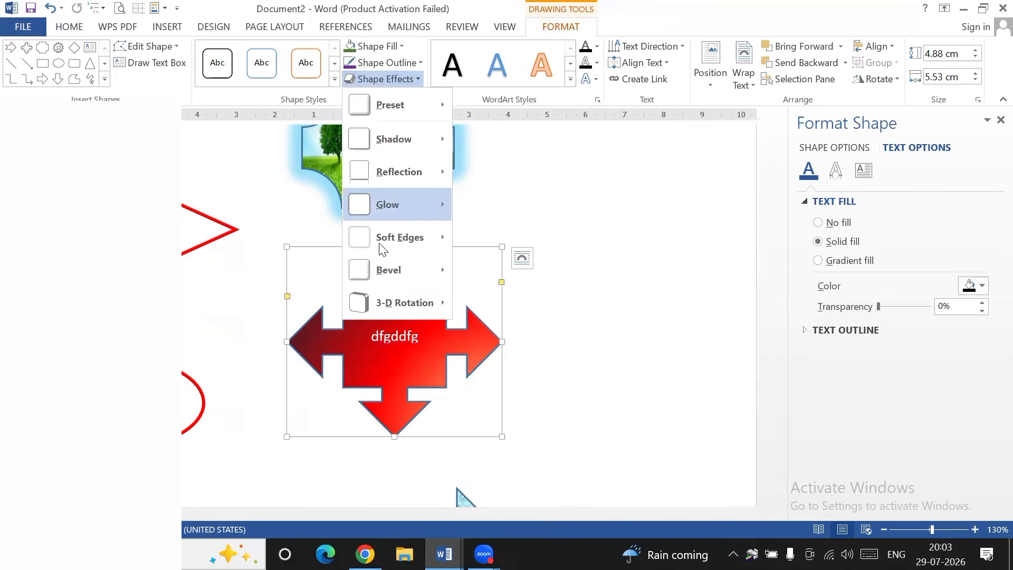
{"action": "mouse_move", "coordinate": [379, 243]}
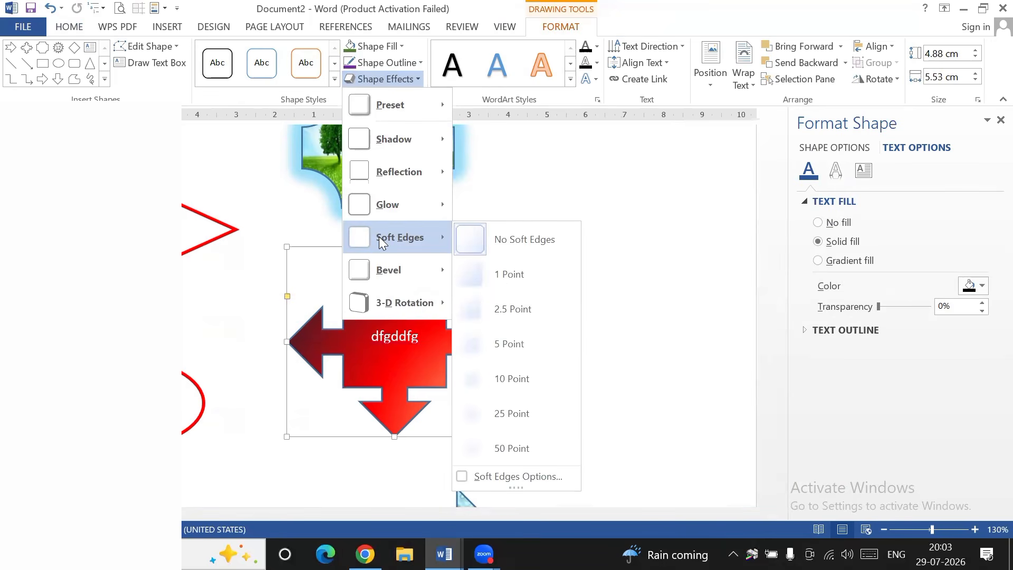
{"action": "mouse_move", "coordinate": [384, 272]}
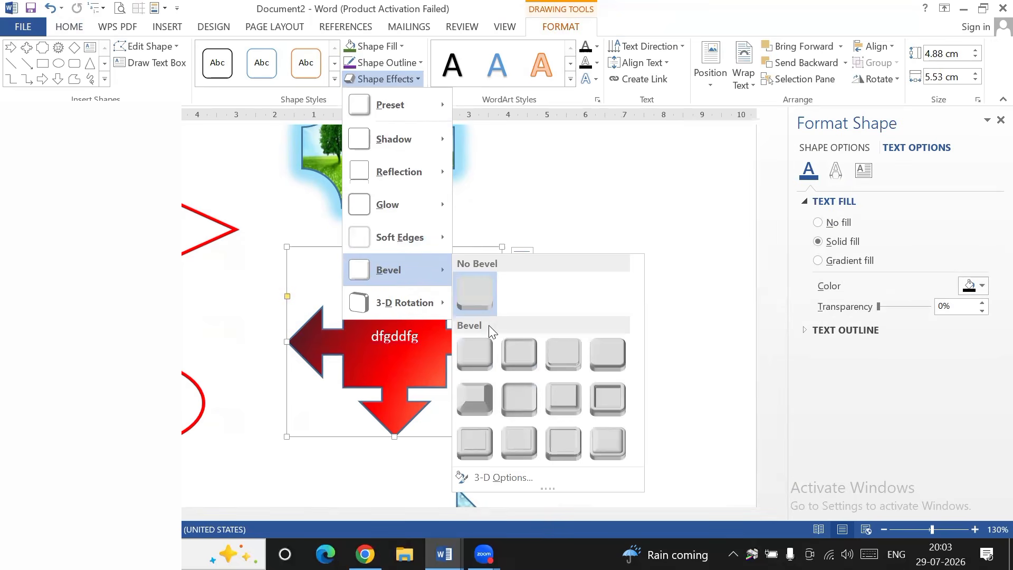
{"action": "left_click", "coordinate": [469, 343]}
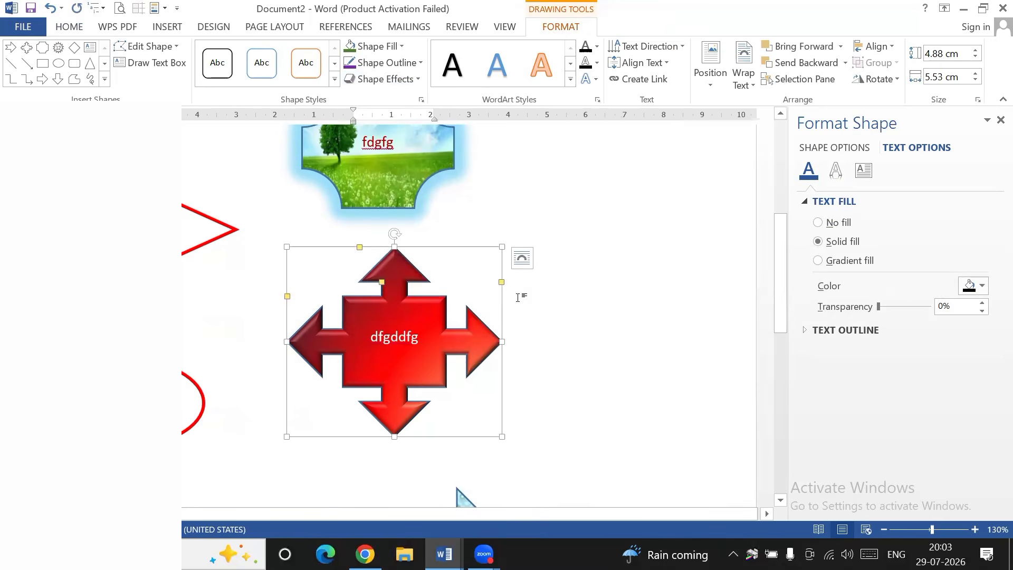
Step: Apply the first bevel effect in the first row of bevels to the water-textured notched arrow
{"action": "scroll", "coordinate": [518, 297], "scroll_direction": "down", "scroll_amount": 5}
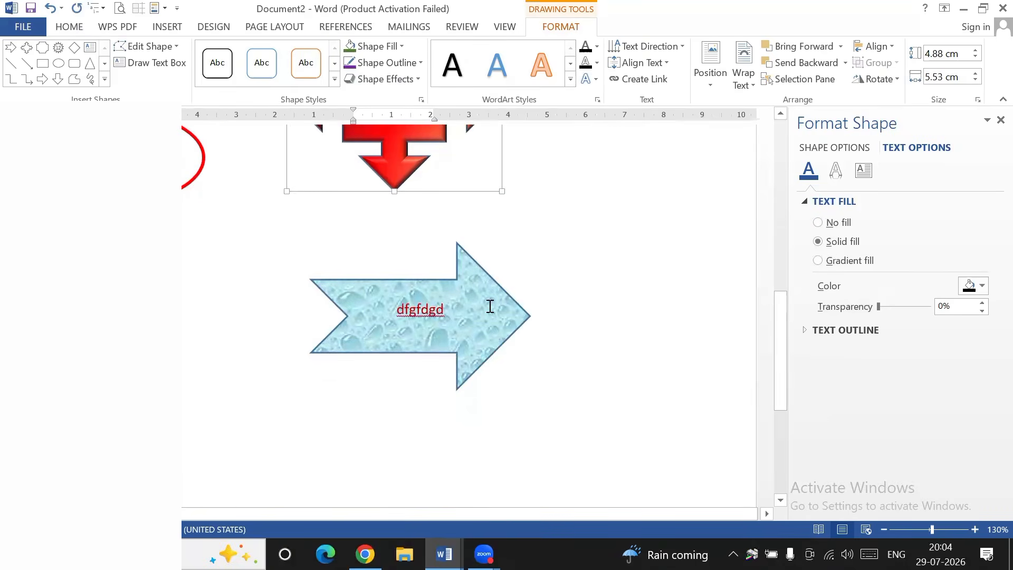
{"action": "scroll", "coordinate": [481, 296], "scroll_direction": "up", "scroll_amount": 2}
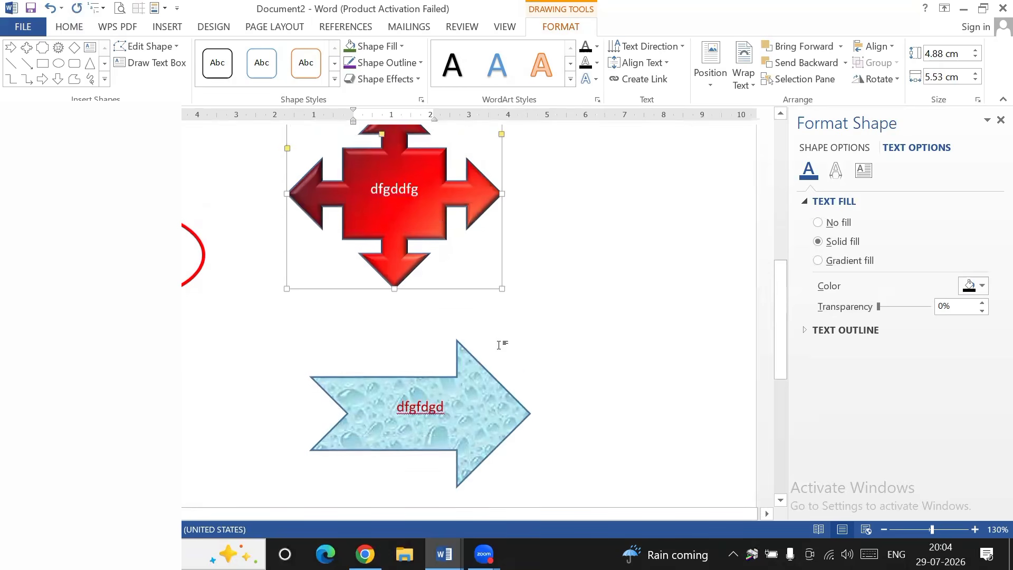
{"action": "left_click", "coordinate": [462, 375]}
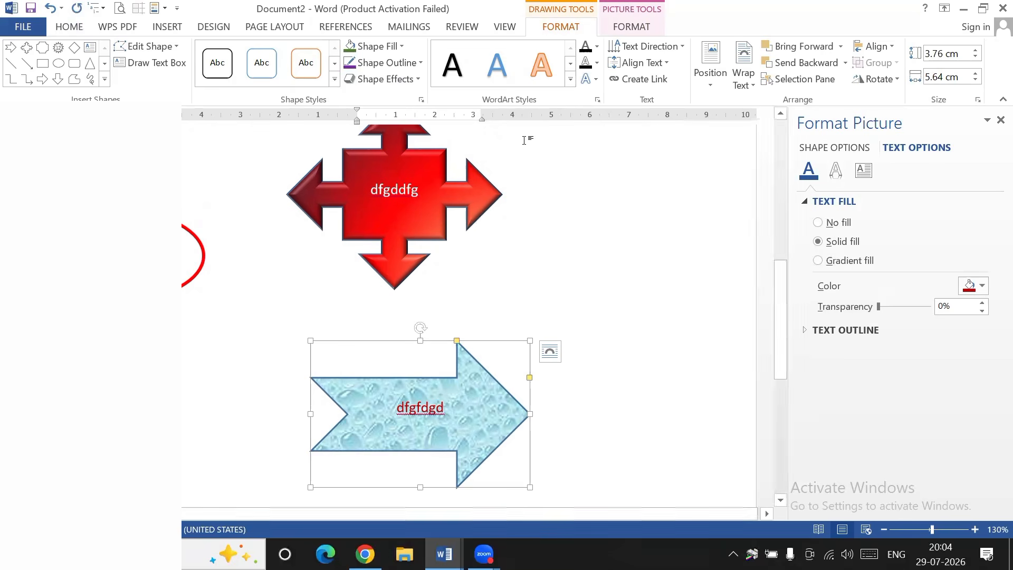
{"action": "left_click", "coordinate": [378, 79]}
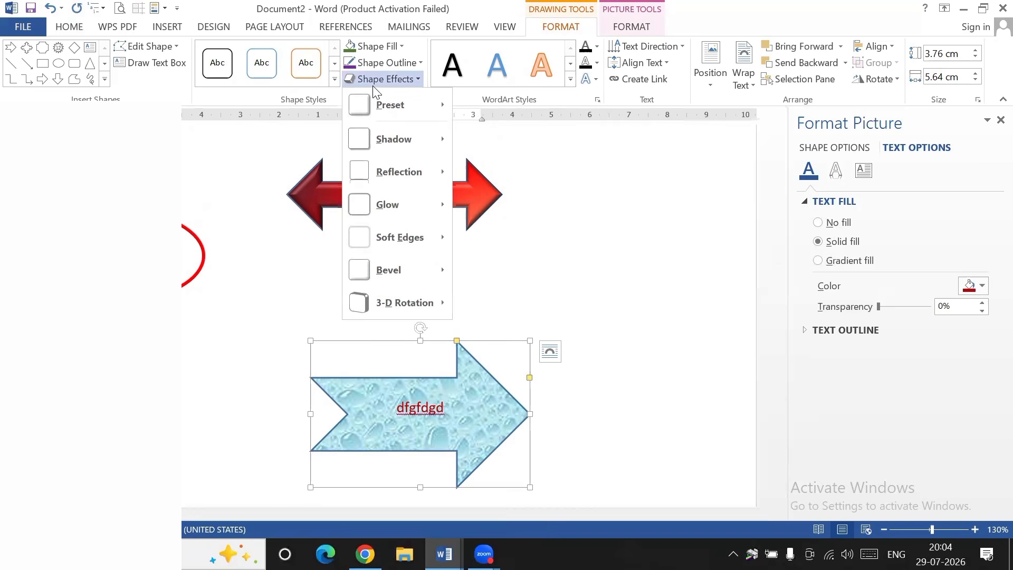
{"action": "mouse_move", "coordinate": [399, 275]}
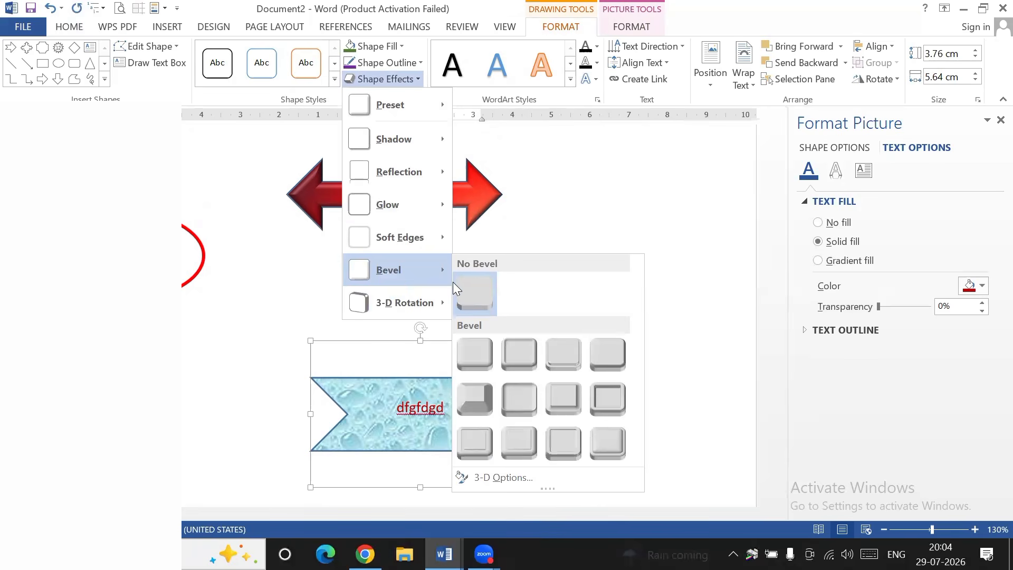
{"action": "left_click", "coordinate": [457, 353]}
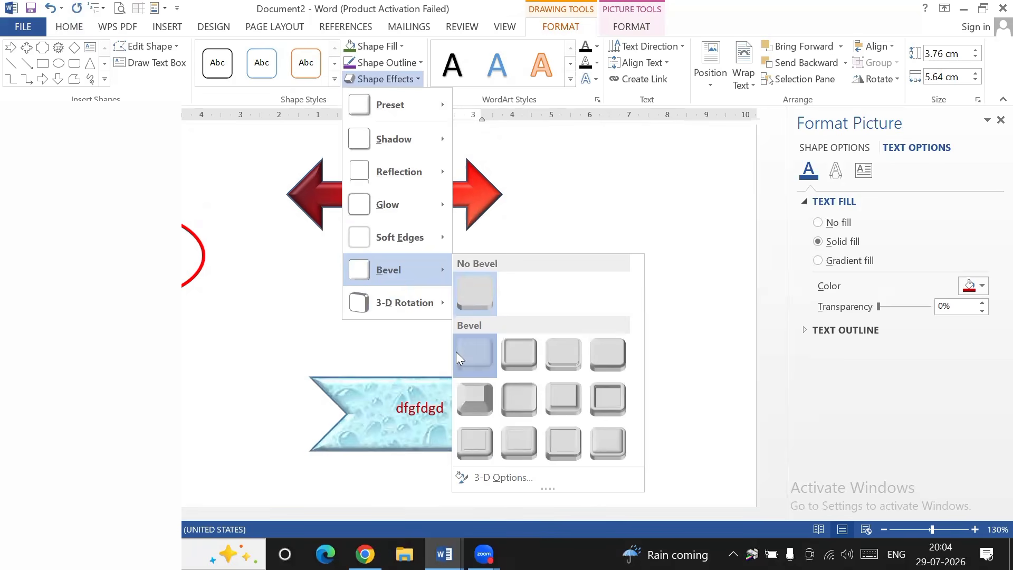
{"action": "scroll", "coordinate": [605, 343], "scroll_direction": "up", "scroll_amount": 6}
{"action": "left_click", "coordinate": [539, 335]}
Step: Examine the shape effects on the notched arrow, four-arrow callout, green star and picture-filled plaque
{"action": "scroll", "coordinate": [362, 287], "scroll_direction": "down", "scroll_amount": 8}
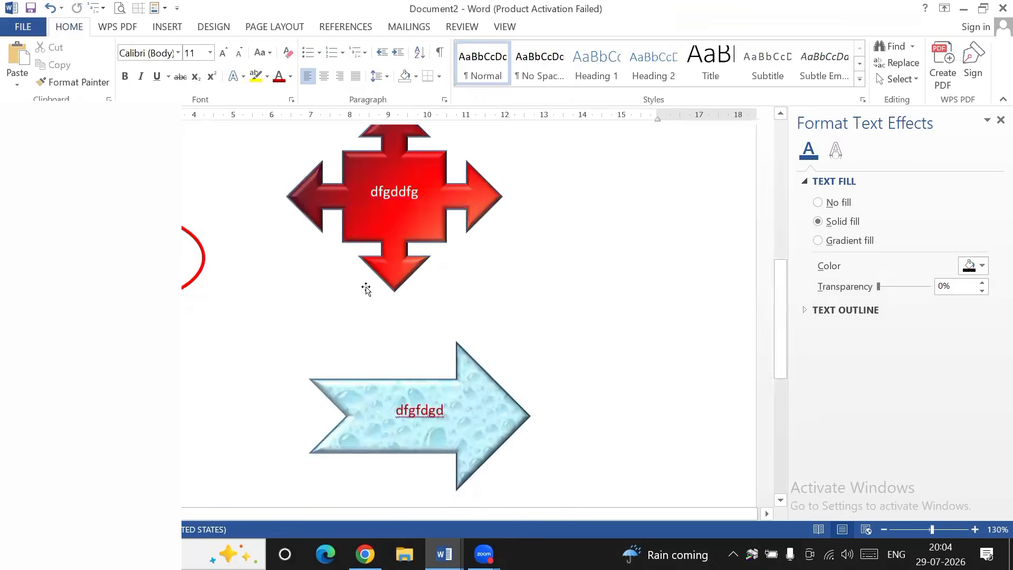
{"action": "scroll", "coordinate": [369, 295], "scroll_direction": "up", "scroll_amount": 1}
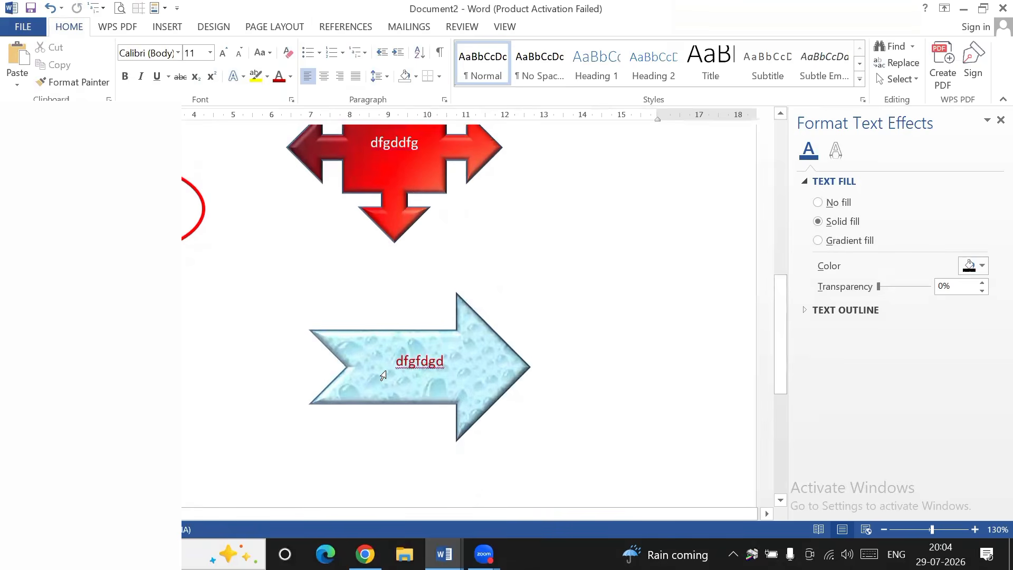
{"action": "left_click", "coordinate": [480, 353]}
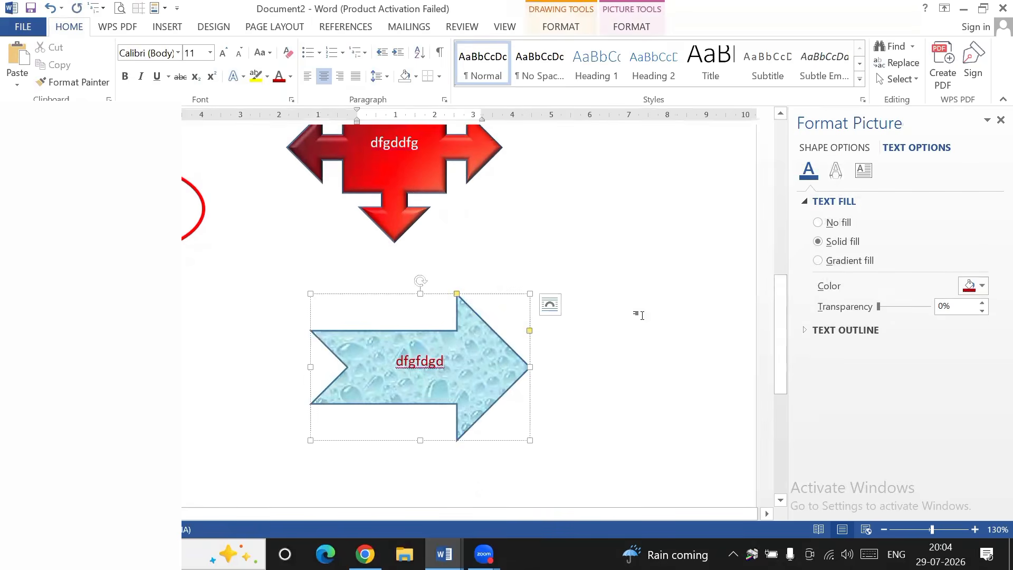
{"action": "scroll", "coordinate": [603, 328], "scroll_direction": "up", "scroll_amount": 5}
{"action": "scroll", "coordinate": [612, 330], "scroll_direction": "down", "scroll_amount": 4}
{"action": "left_click", "coordinate": [399, 354]}
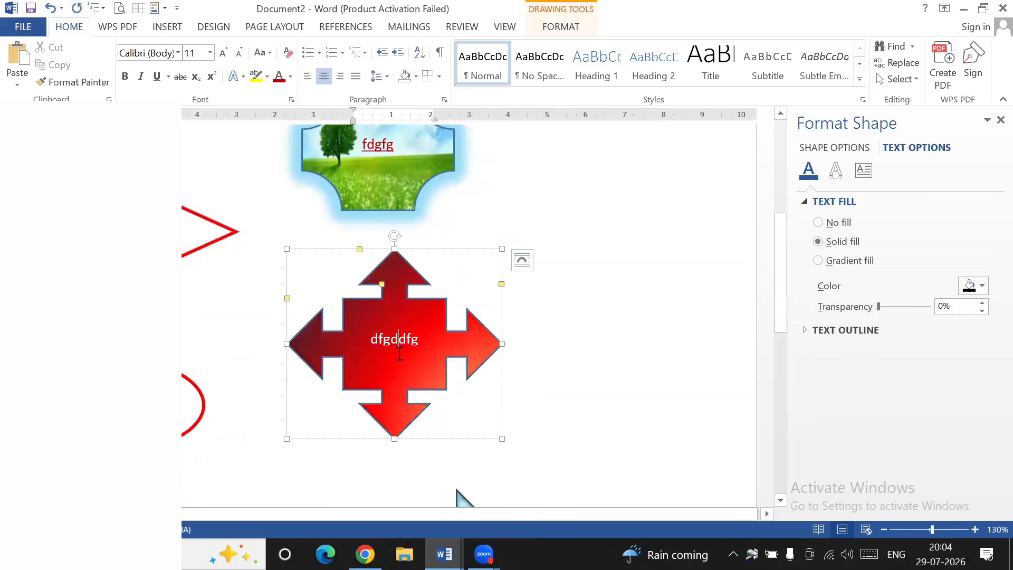
{"action": "left_click", "coordinate": [663, 339]}
{"action": "scroll", "coordinate": [632, 332], "scroll_direction": "up", "scroll_amount": 3}
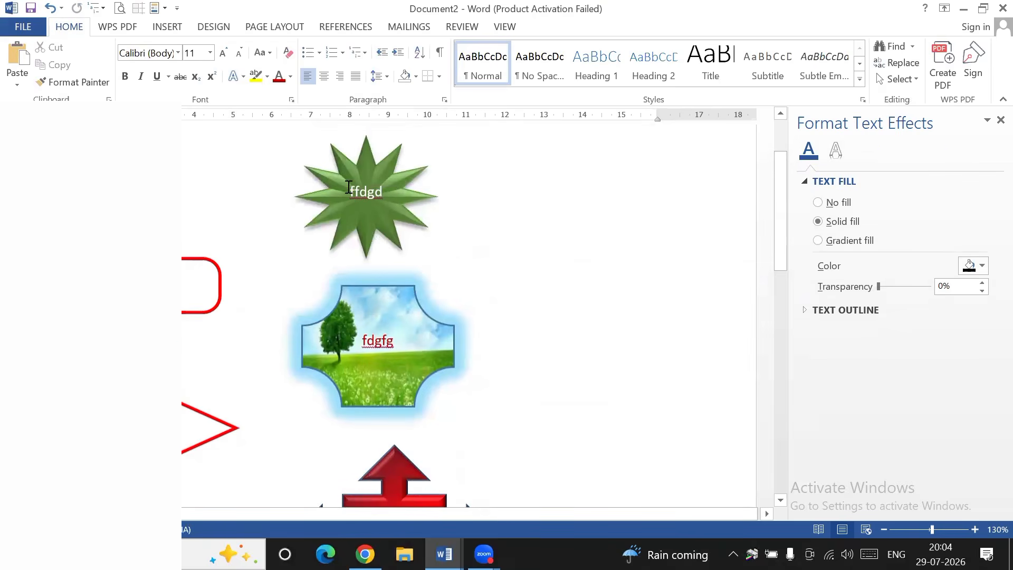
{"action": "left_click", "coordinate": [378, 218]}
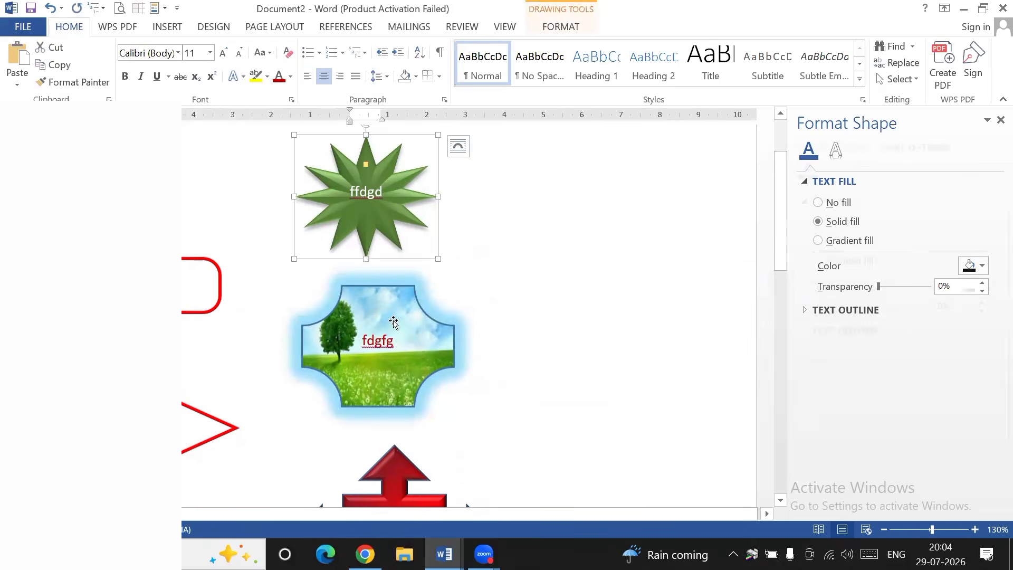
{"action": "left_click", "coordinate": [415, 330]}
{"action": "left_click", "coordinate": [497, 233]}
{"action": "left_click", "coordinate": [382, 191]}
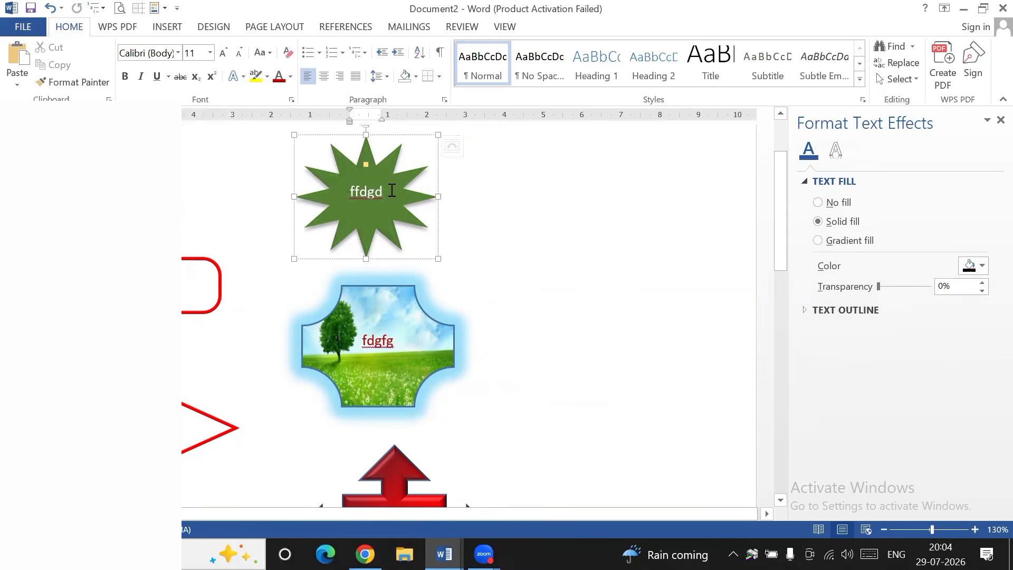
{"action": "scroll", "coordinate": [375, 210], "scroll_direction": "up", "scroll_amount": 3}
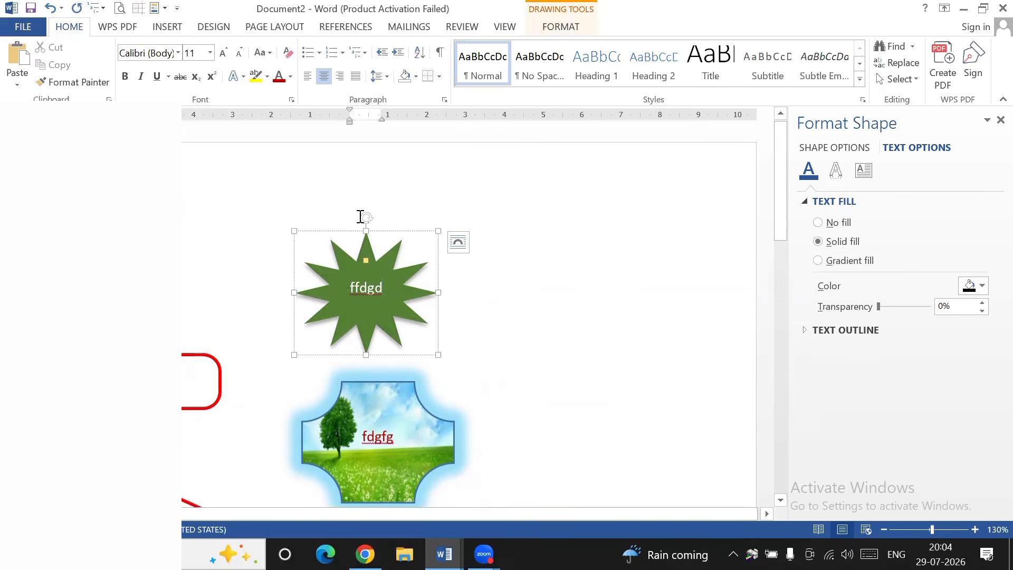
{"action": "mouse_move", "coordinate": [366, 218]}
{"action": "left_mouse_down"}
{"action": "mouse_move", "coordinate": [355, 217]}
{"action": "mouse_move", "coordinate": [364, 231]}
{"action": "left_mouse_up"}
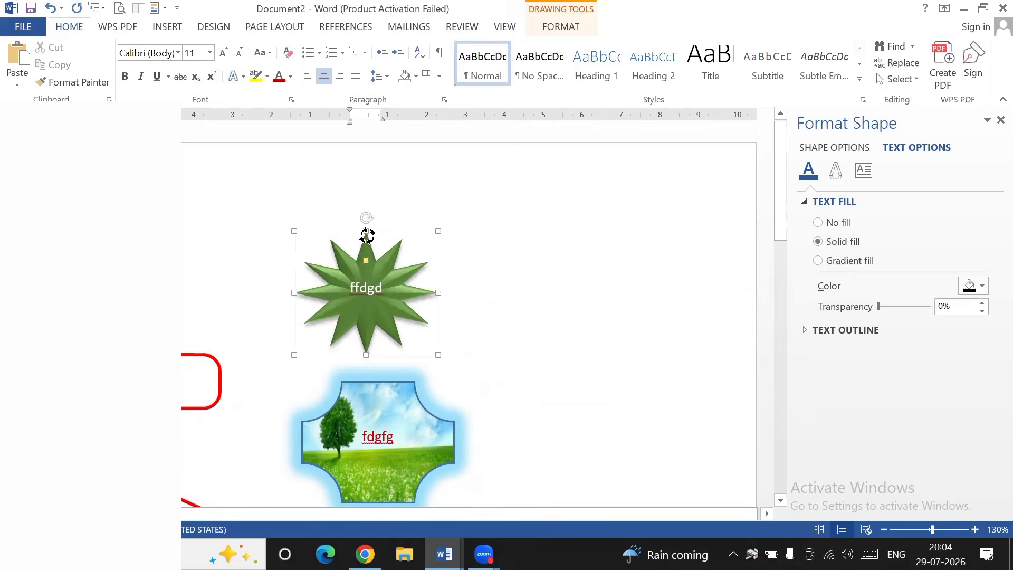
{"action": "scroll", "coordinate": [447, 258], "scroll_direction": "down", "scroll_amount": 4}
Step: Move the picture-filled plaque up and slightly left so it overlaps the lower part of the green star
{"action": "left_click", "coordinate": [447, 258]}
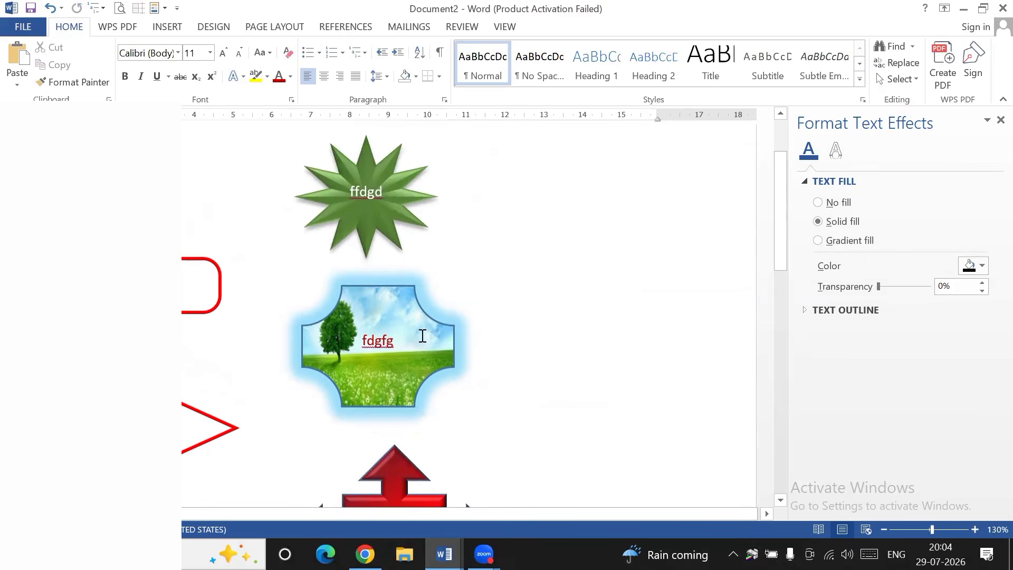
{"action": "left_click", "coordinate": [420, 336]}
{"action": "left_click_drag", "start_coordinate": [404, 282], "coordinate": [388, 232]}
Step: Enlarge the red four-arrow callout by stretching its upper, right, left and lower edges outward
{"action": "scroll", "coordinate": [396, 313], "scroll_direction": "down", "scroll_amount": 5}
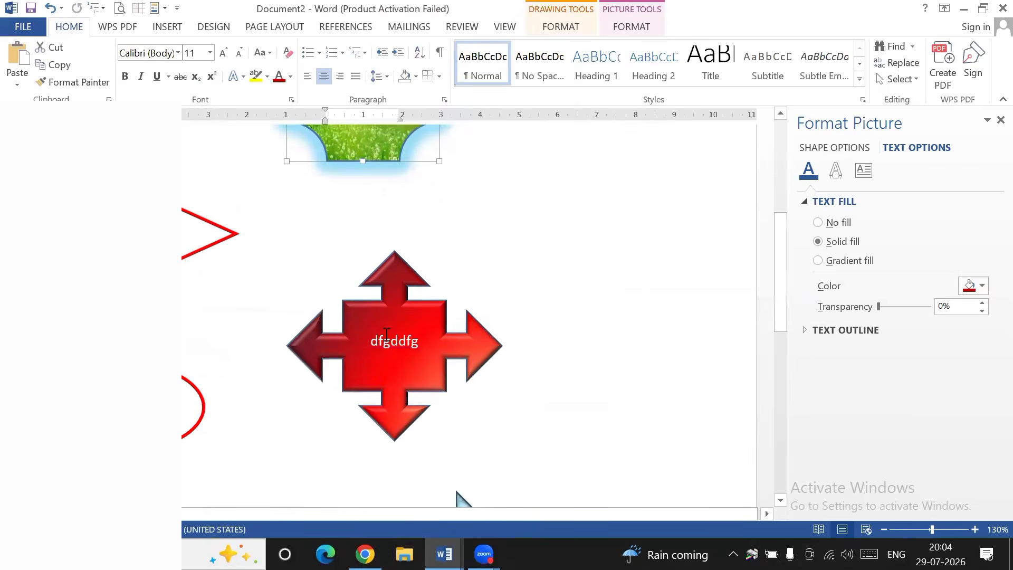
{"action": "left_click", "coordinate": [397, 312]}
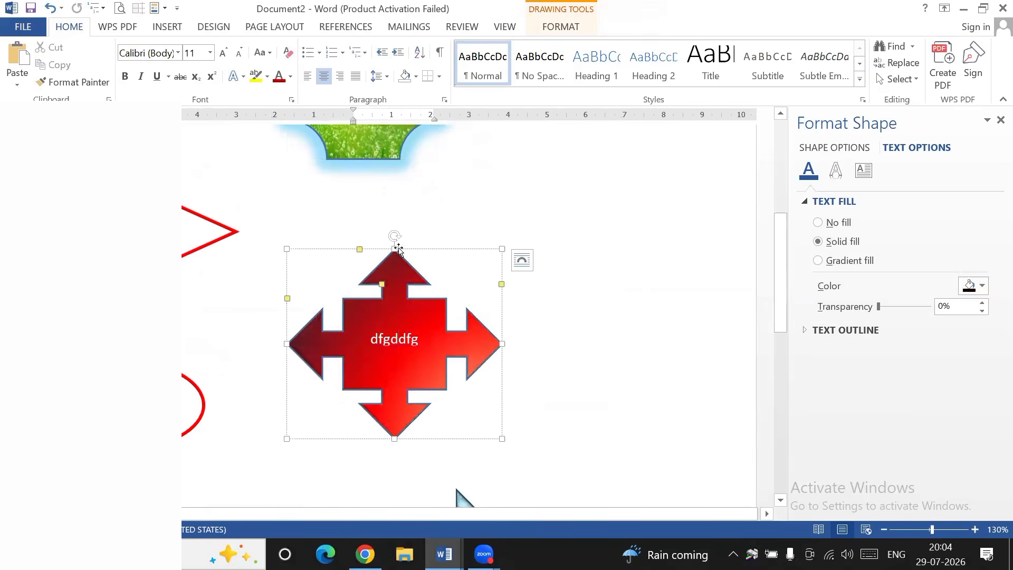
{"action": "left_click_drag", "start_coordinate": [394, 231], "coordinate": [396, 201]}
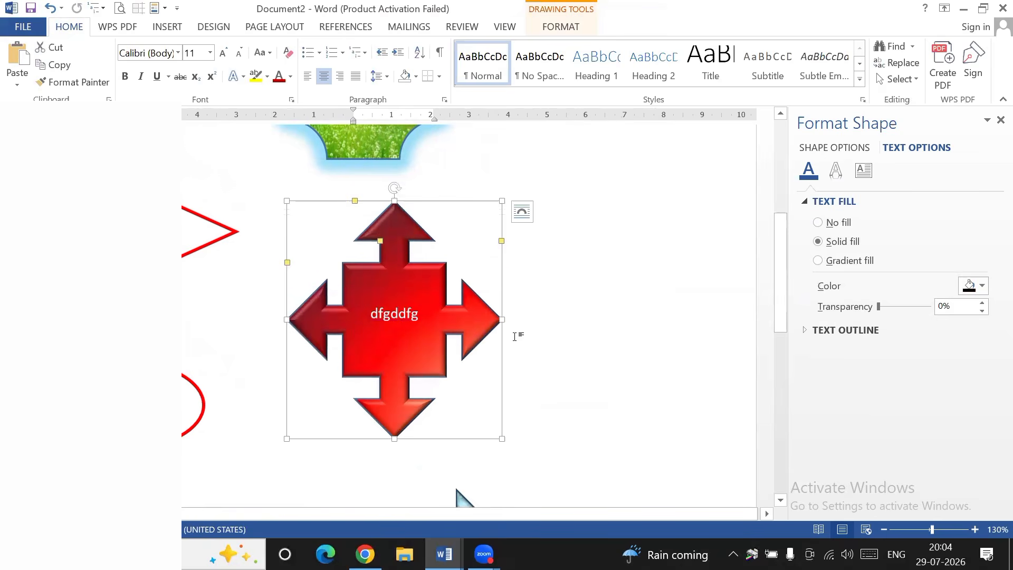
{"action": "left_click_drag", "start_coordinate": [502, 319], "coordinate": [593, 322]}
{"action": "left_click_drag", "start_coordinate": [278, 320], "coordinate": [275, 320]}
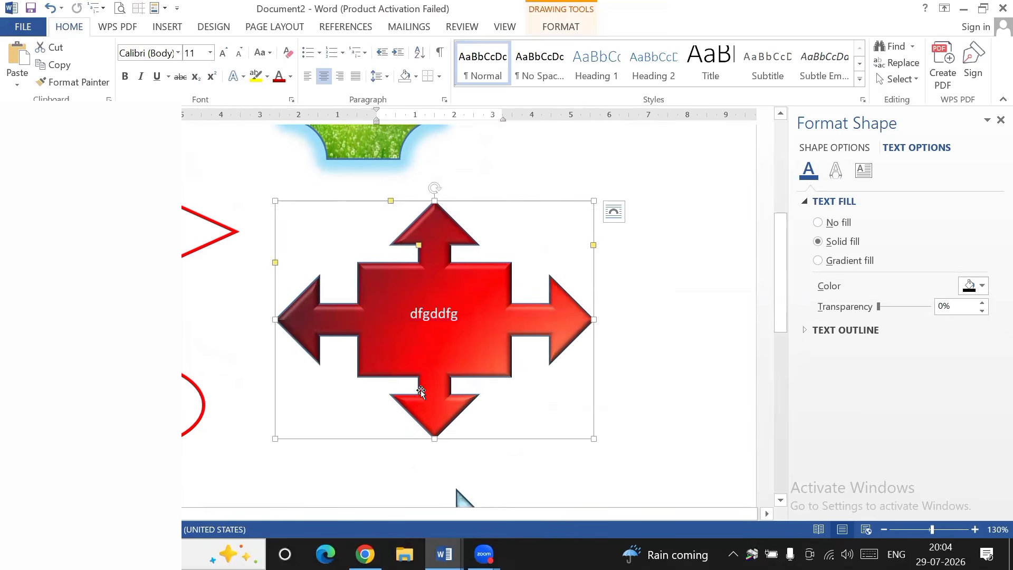
{"action": "scroll", "coordinate": [420, 391], "scroll_direction": "down", "scroll_amount": 2}
{"action": "left_click_drag", "start_coordinate": [435, 397], "coordinate": [434, 414]}
Step: Move the picture-filled plaque down so it overlaps the upper arrow of the red four-arrow callout
{"action": "left_click", "coordinate": [632, 348]}
{"action": "scroll", "coordinate": [628, 346], "scroll_direction": "up", "scroll_amount": 10}
{"action": "left_click", "coordinate": [420, 293]}
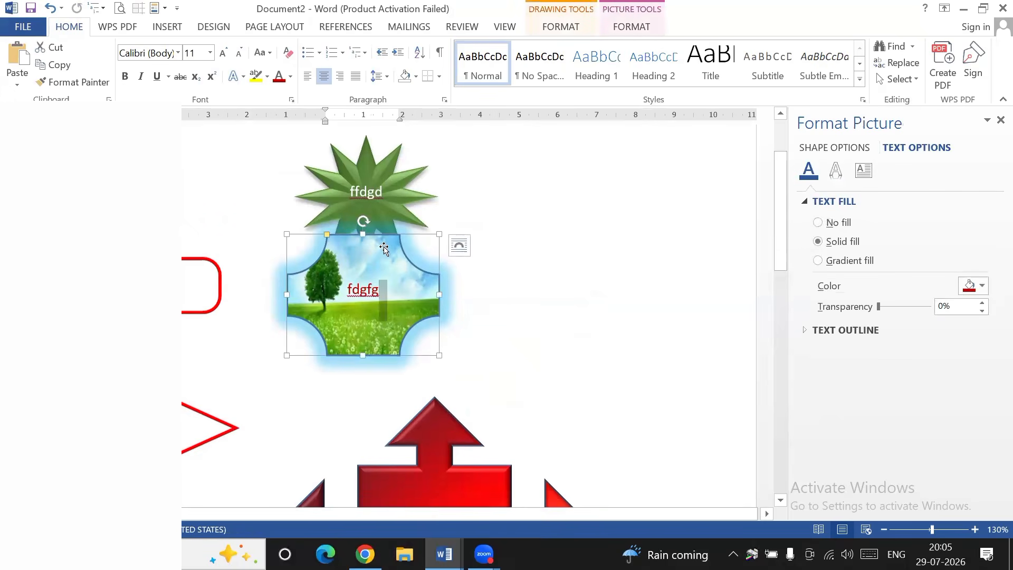
{"action": "left_click_drag", "start_coordinate": [384, 242], "coordinate": [449, 400]}
{"action": "scroll", "coordinate": [461, 401], "scroll_direction": "down", "scroll_amount": 5}
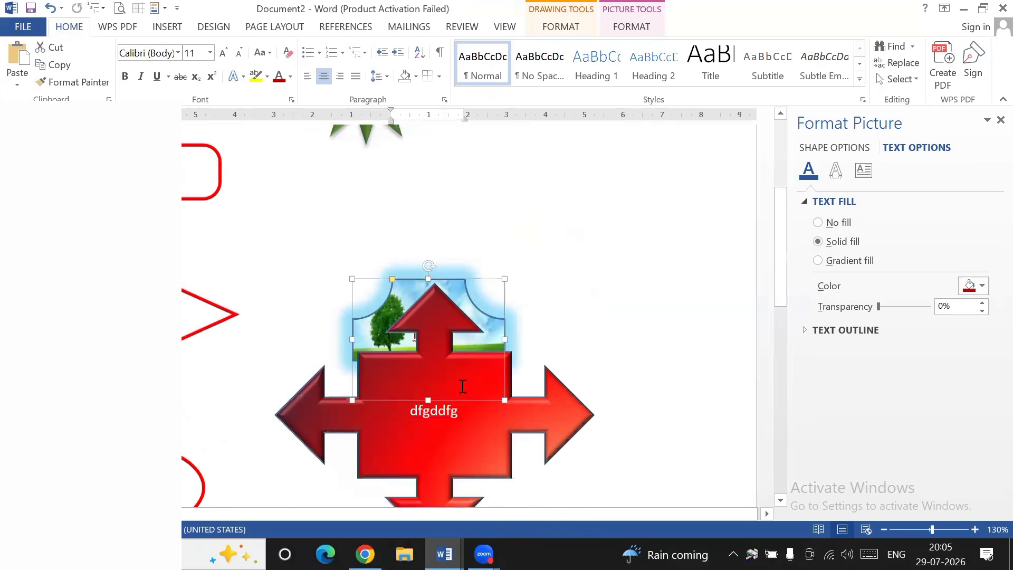
{"action": "left_click_drag", "start_coordinate": [453, 258], "coordinate": [467, 239]}
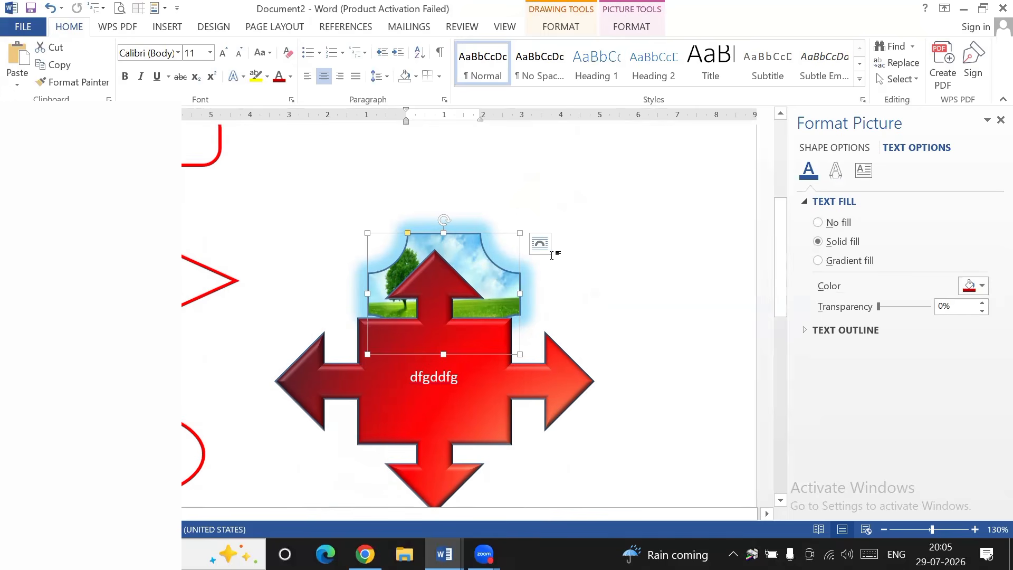
Step: Bring the picture-filled plaque to the front, above the red four-arrow callout
{"action": "left_click", "coordinate": [560, 27]}
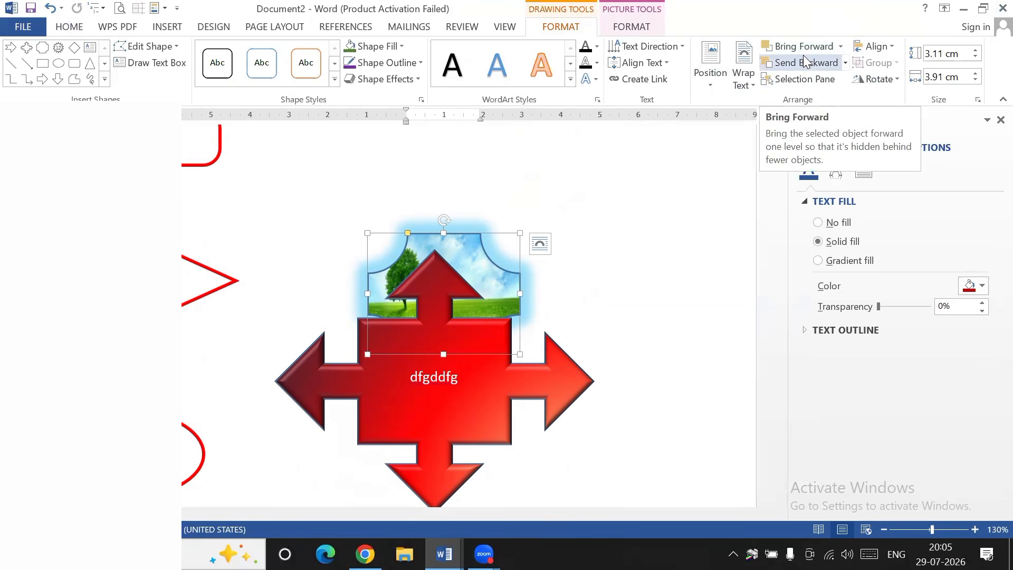
{"action": "left_click", "coordinate": [840, 46]}
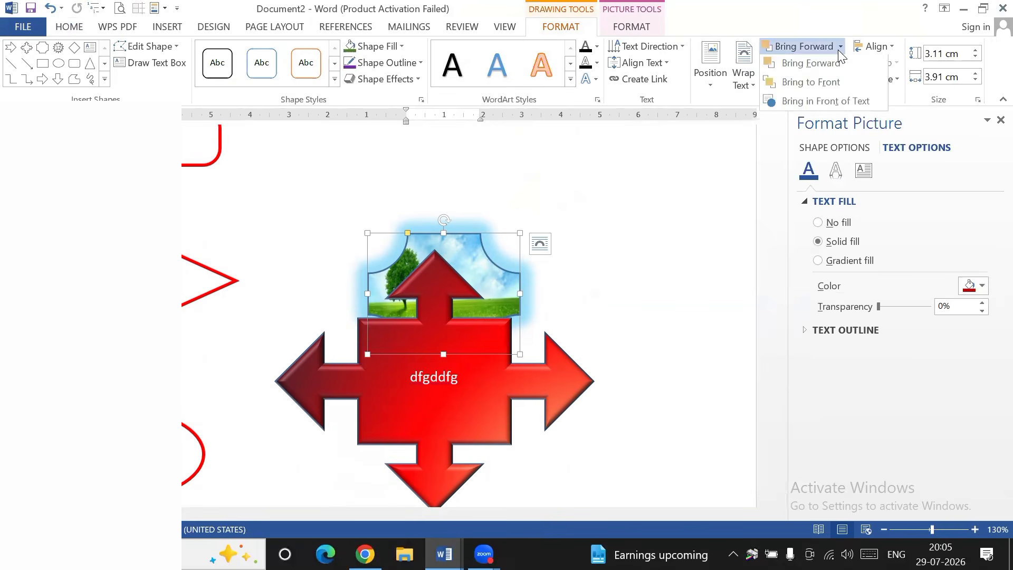
{"action": "left_click", "coordinate": [816, 89]}
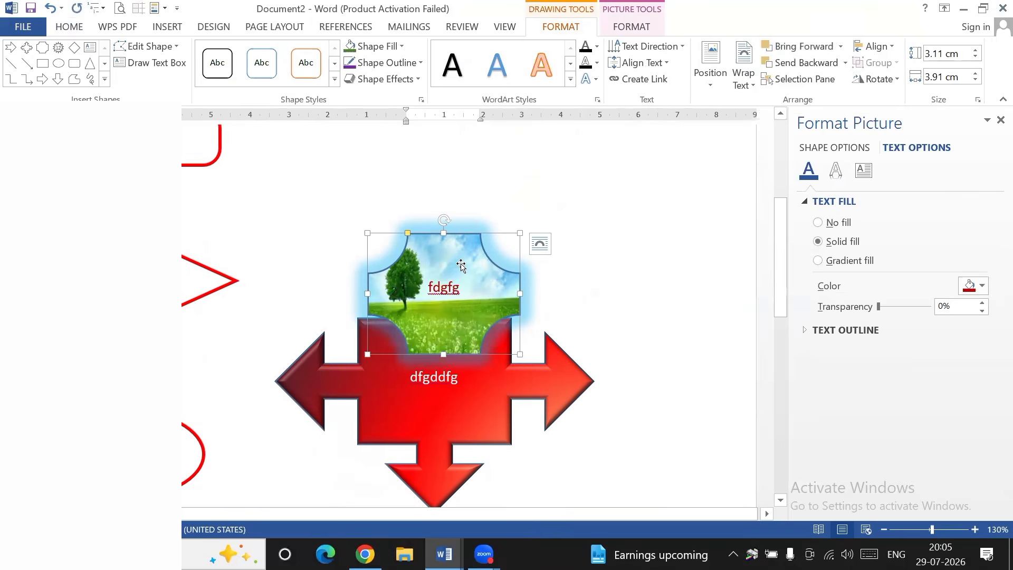
Step: Place the plaque in the middle of the red callout and shrink it to about 2.58 cm high by 2.8 cm wide
{"action": "left_click_drag", "start_coordinate": [463, 259], "coordinate": [467, 341]}
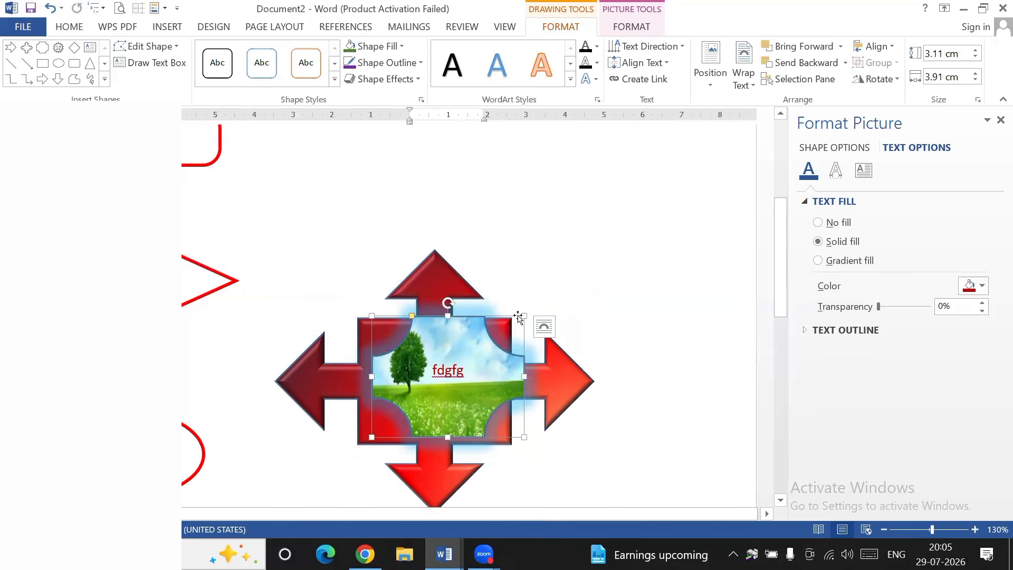
{"action": "left_click_drag", "start_coordinate": [525, 316], "coordinate": [467, 354]}
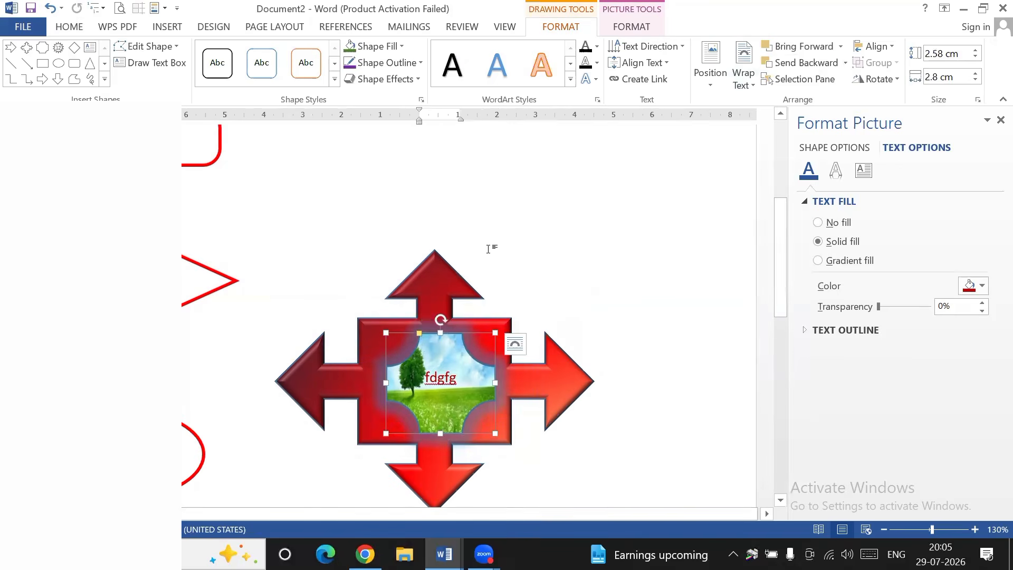
Step: Using the list of all objects, hide and show the plaque, and hide and show every shape at once
{"action": "scroll", "coordinate": [488, 249], "scroll_direction": "up", "scroll_amount": 1}
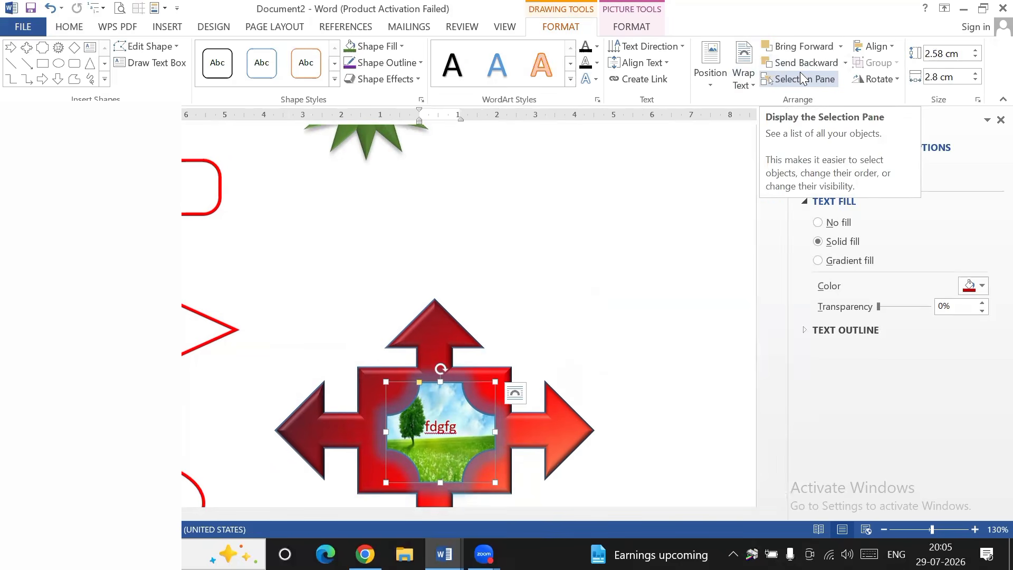
{"action": "left_click", "coordinate": [800, 79]}
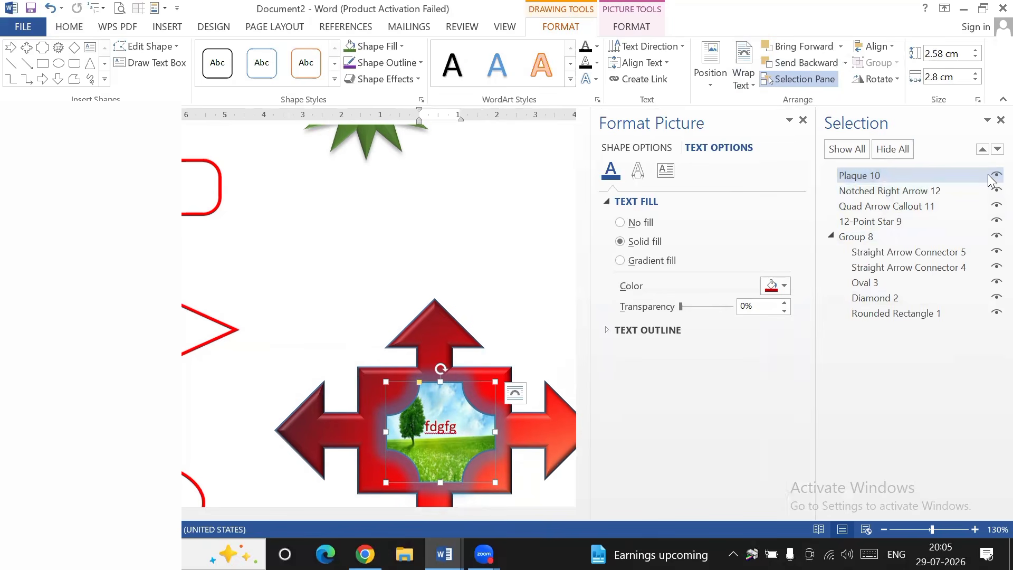
{"action": "left_click", "coordinate": [990, 175]}
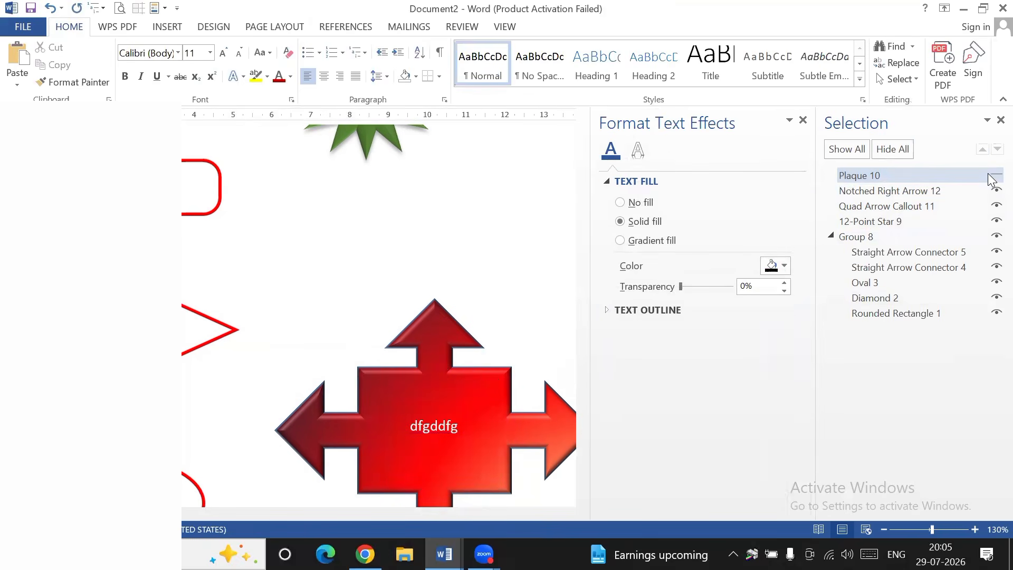
{"action": "left_click", "coordinate": [990, 176]}
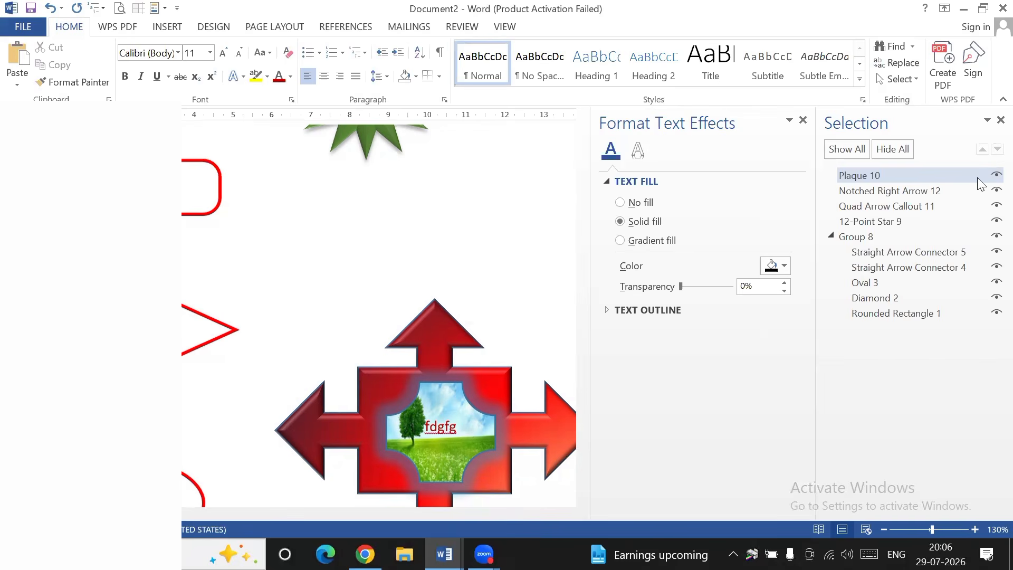
{"action": "left_click", "coordinate": [876, 154]}
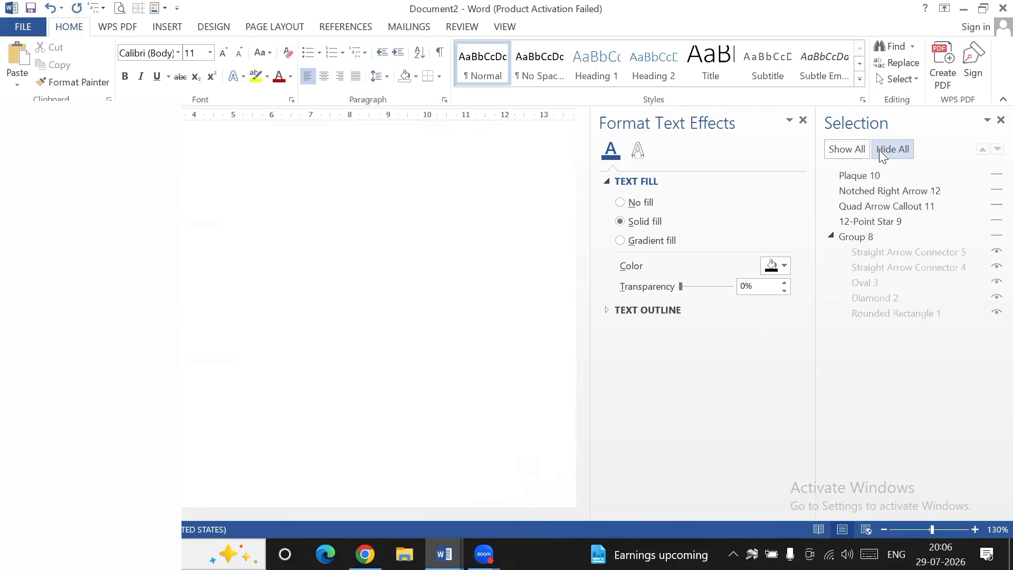
{"action": "left_click", "coordinate": [861, 150]}
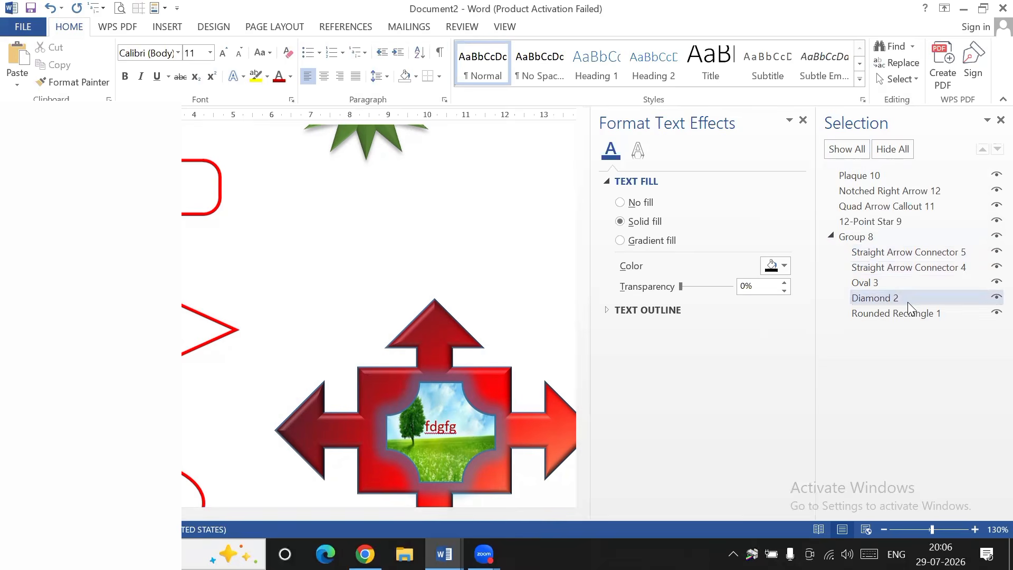
Step: Hide and show the flowchart group, and close the object list and the text effects formatting options
{"action": "left_click", "coordinate": [869, 238]}
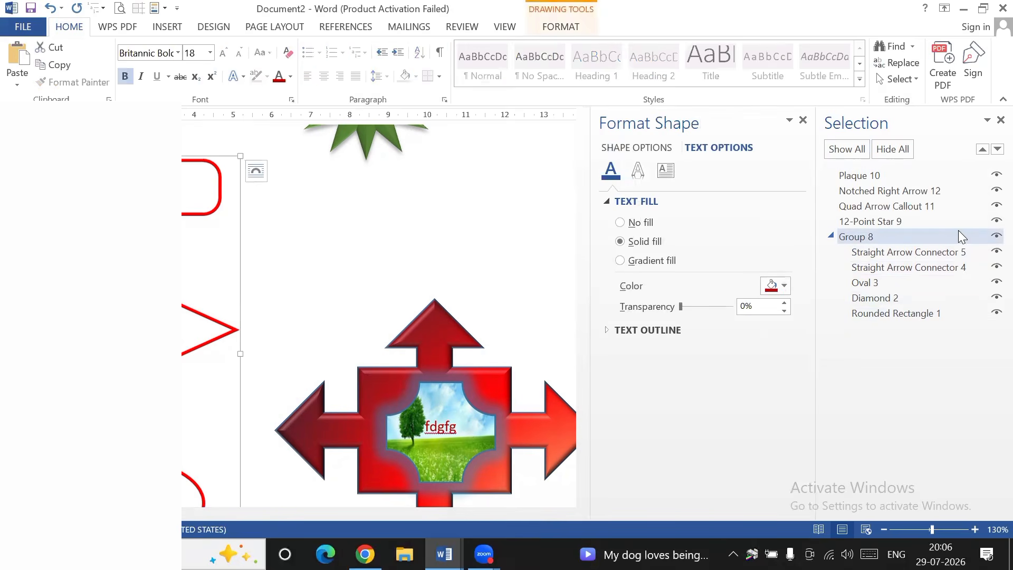
{"action": "left_click", "coordinate": [992, 237]}
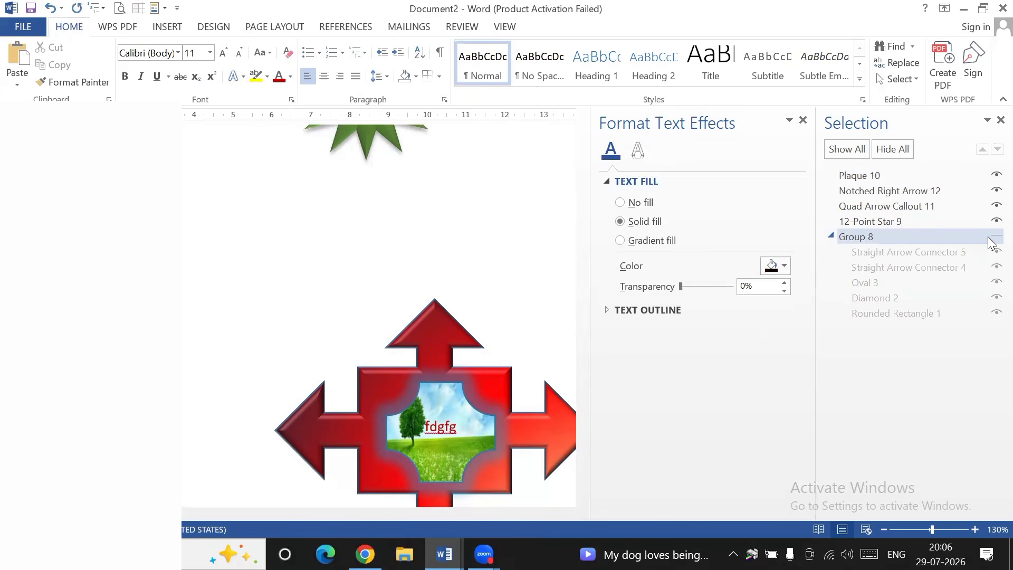
{"action": "left_click", "coordinate": [991, 237]}
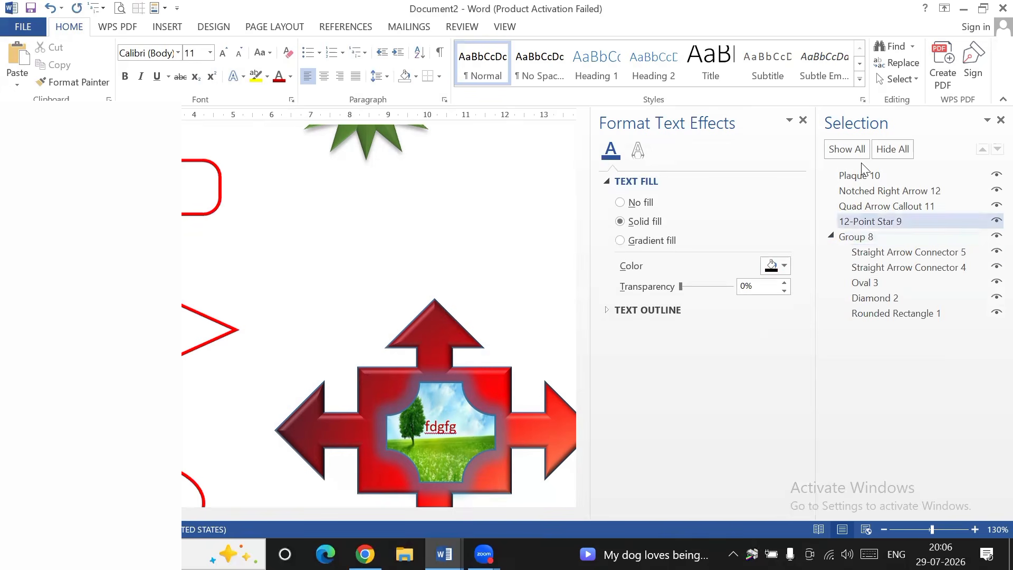
{"action": "left_click", "coordinate": [1000, 121]}
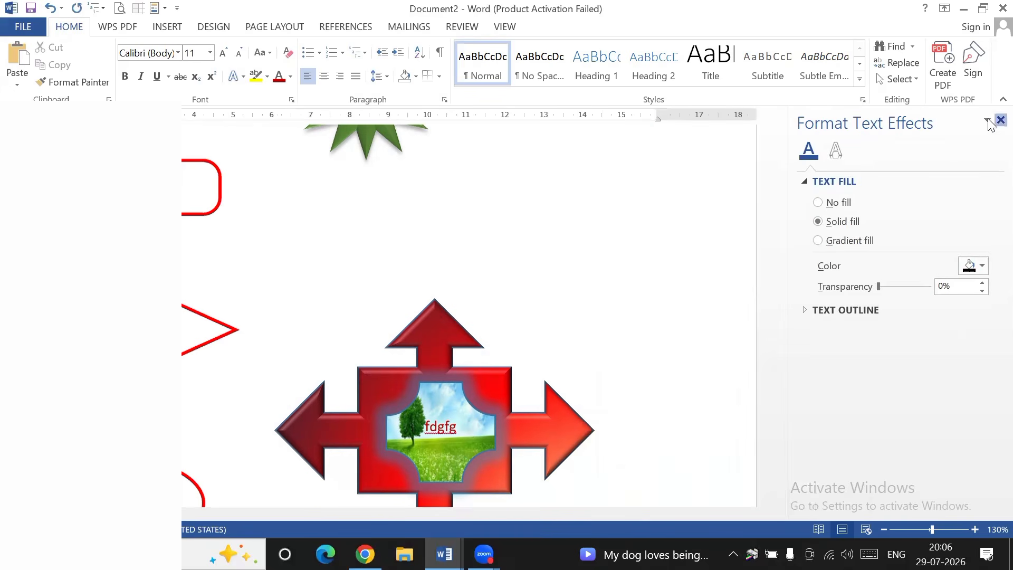
{"action": "left_click", "coordinate": [991, 123]}
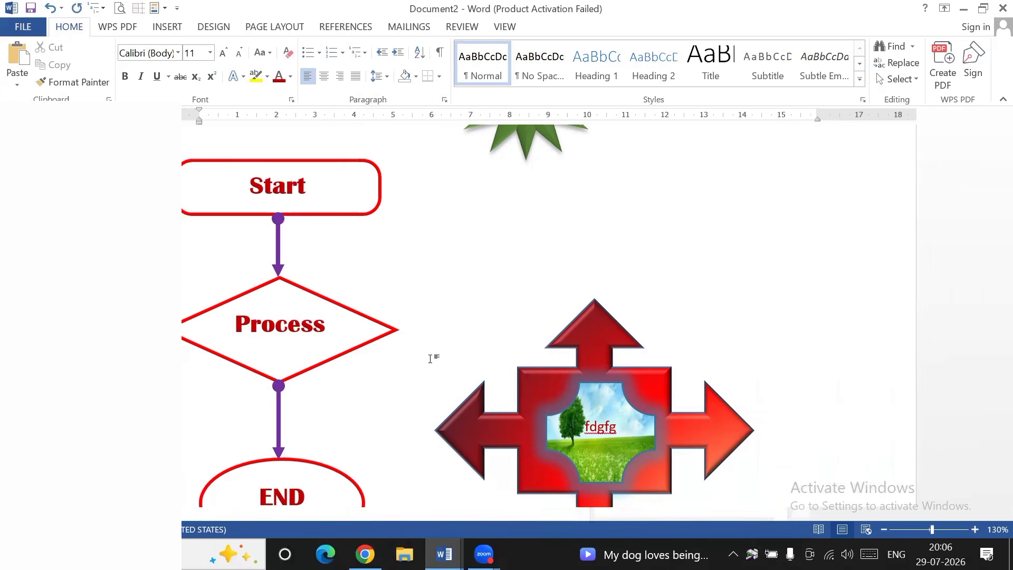
Step: Draw an isosceles triangle about 3.65 cm high by 3.98 cm wide above and right of the red callout, with its apex shifted slightly left
{"action": "left_click", "coordinate": [176, 30]}
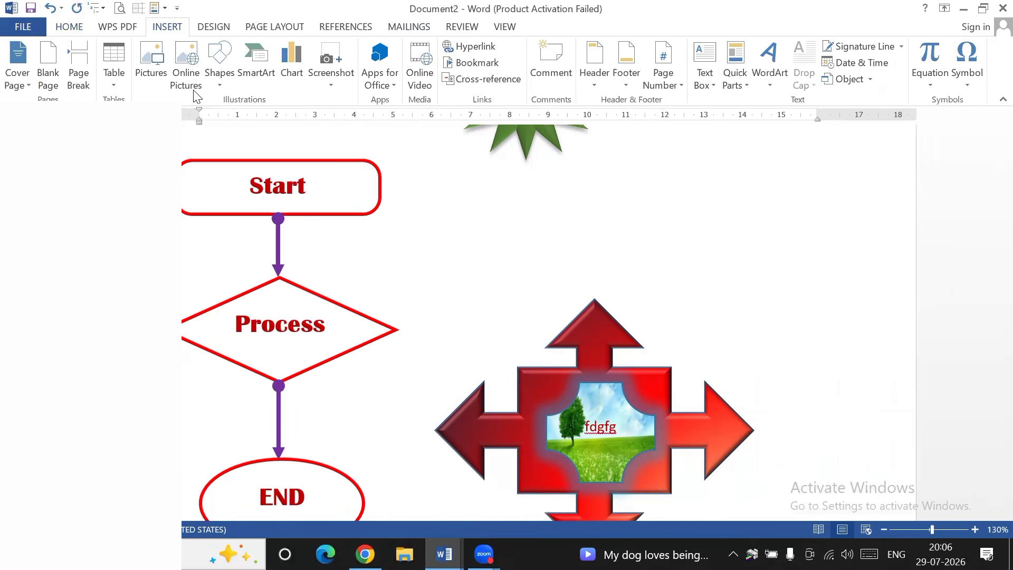
{"action": "left_click", "coordinate": [210, 83]}
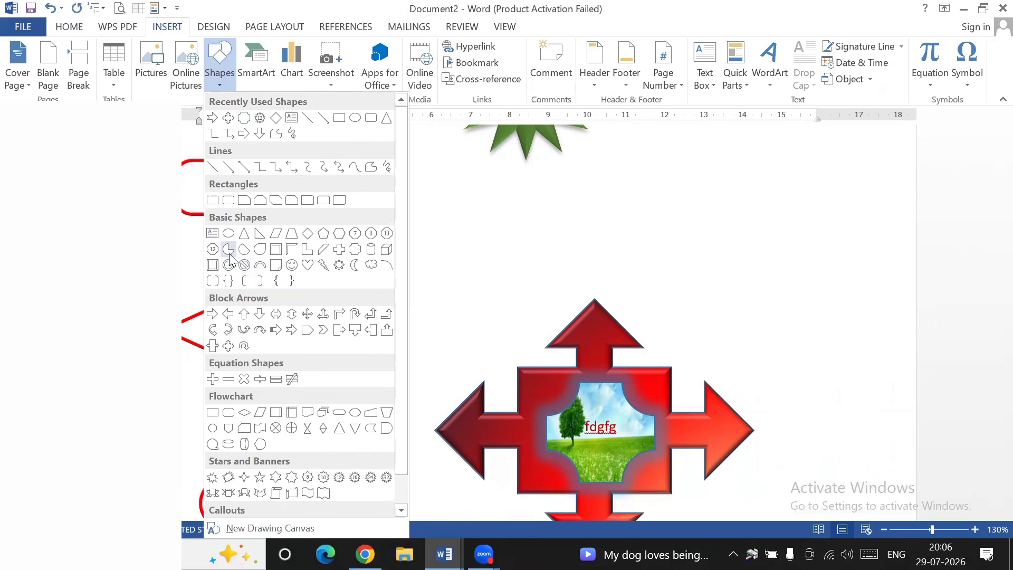
{"action": "left_click", "coordinate": [246, 233]}
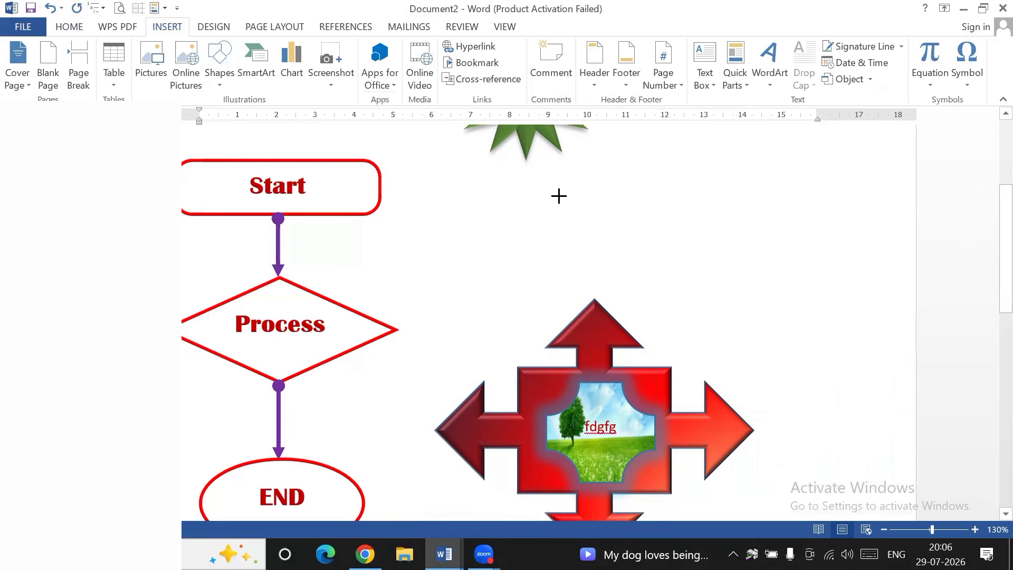
{"action": "mouse_move", "coordinate": [723, 155]}
{"action": "left_mouse_down"}
{"action": "mouse_move", "coordinate": [769, 253]}
{"action": "mouse_move", "coordinate": [879, 299]}
{"action": "left_mouse_up"}
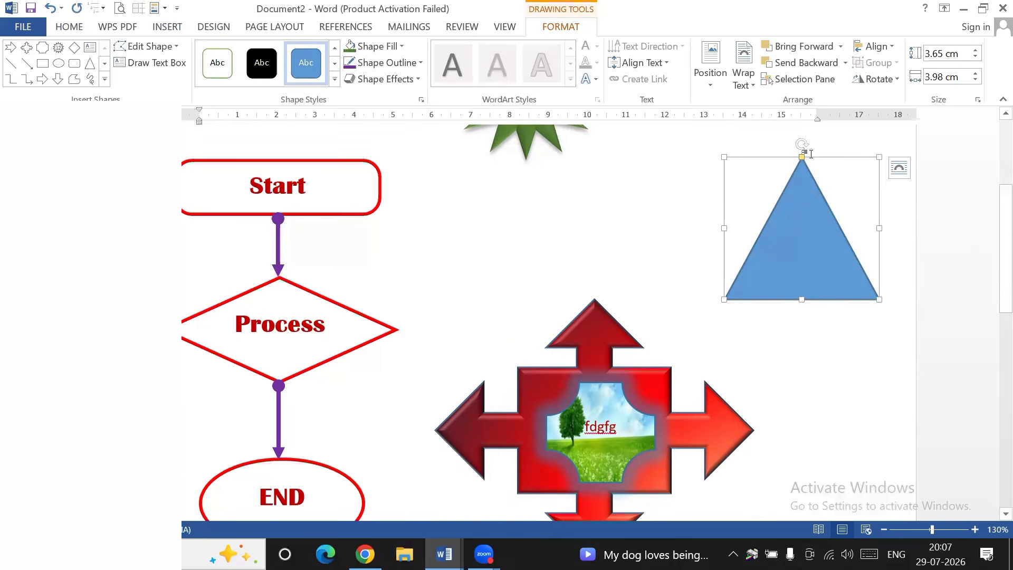
{"action": "mouse_move", "coordinate": [801, 156]}
{"action": "left_mouse_down"}
{"action": "mouse_move", "coordinate": [803, 181]}
{"action": "mouse_move", "coordinate": [796, 157]}
{"action": "left_mouse_up"}
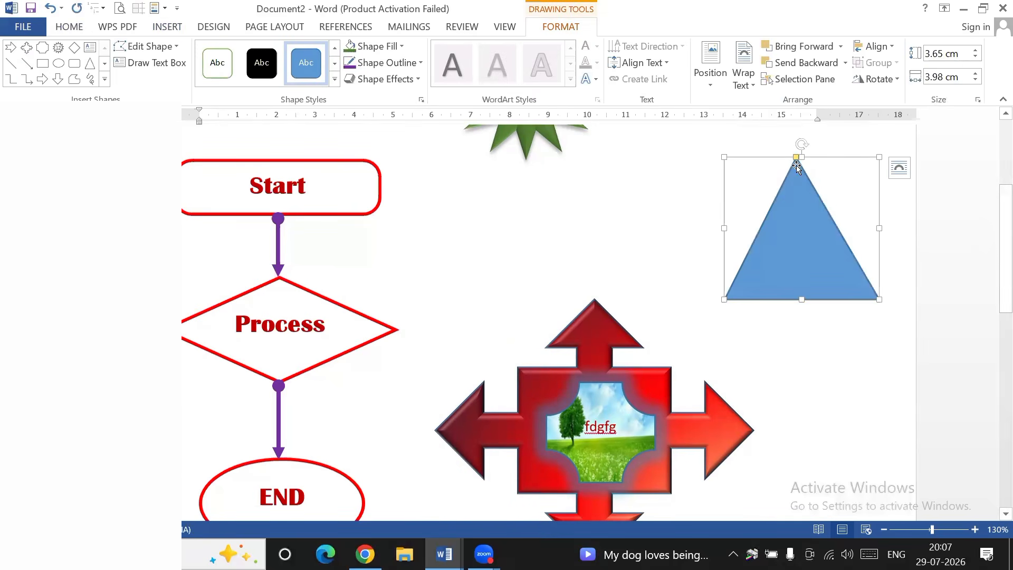